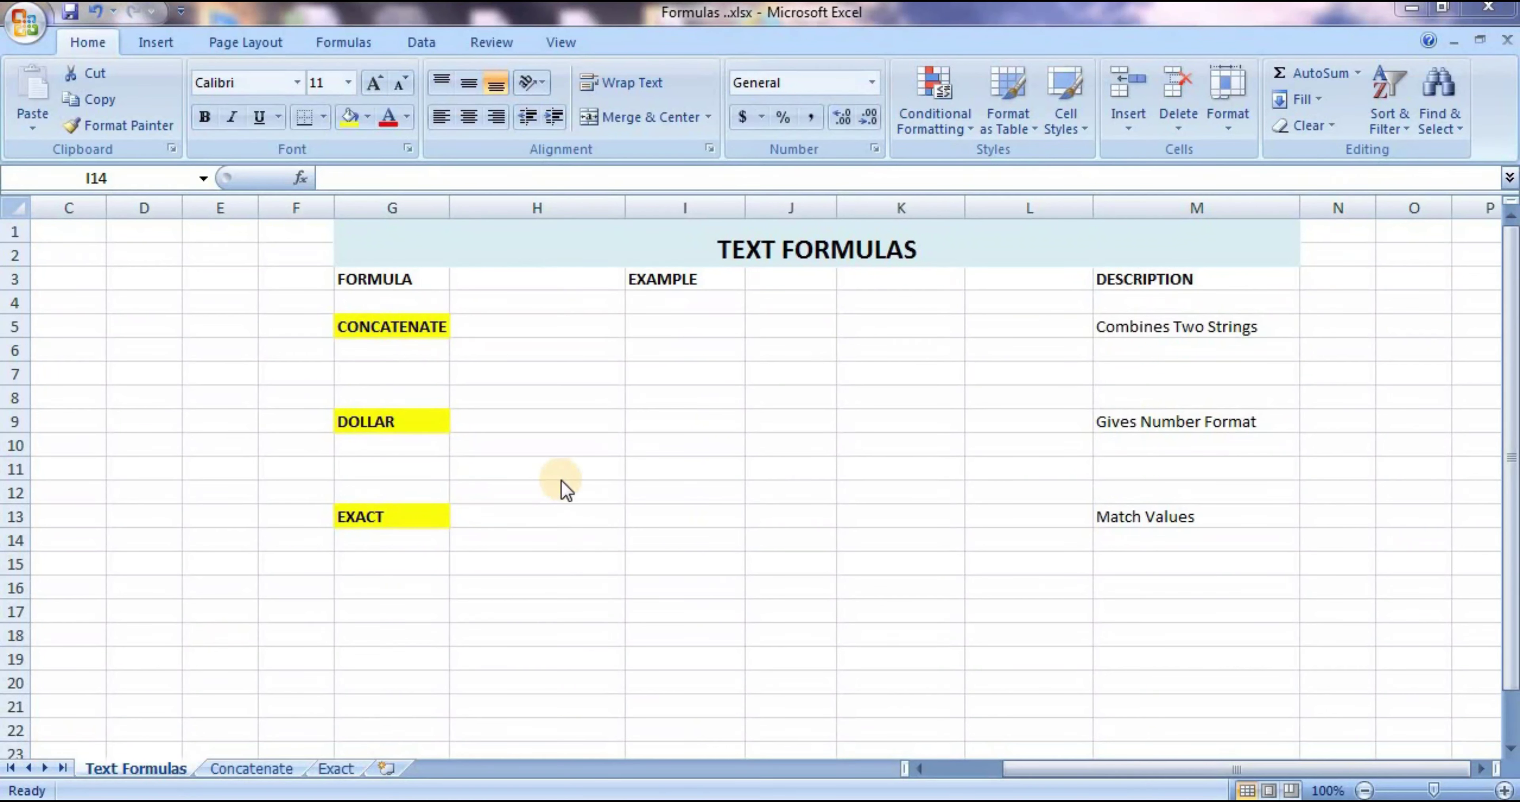
Step: Review the CONCATENATE, DOLLAR and EXACT labels on the Text Formulas sheet and select I5
left_click(655, 397)
left_click(437, 325)
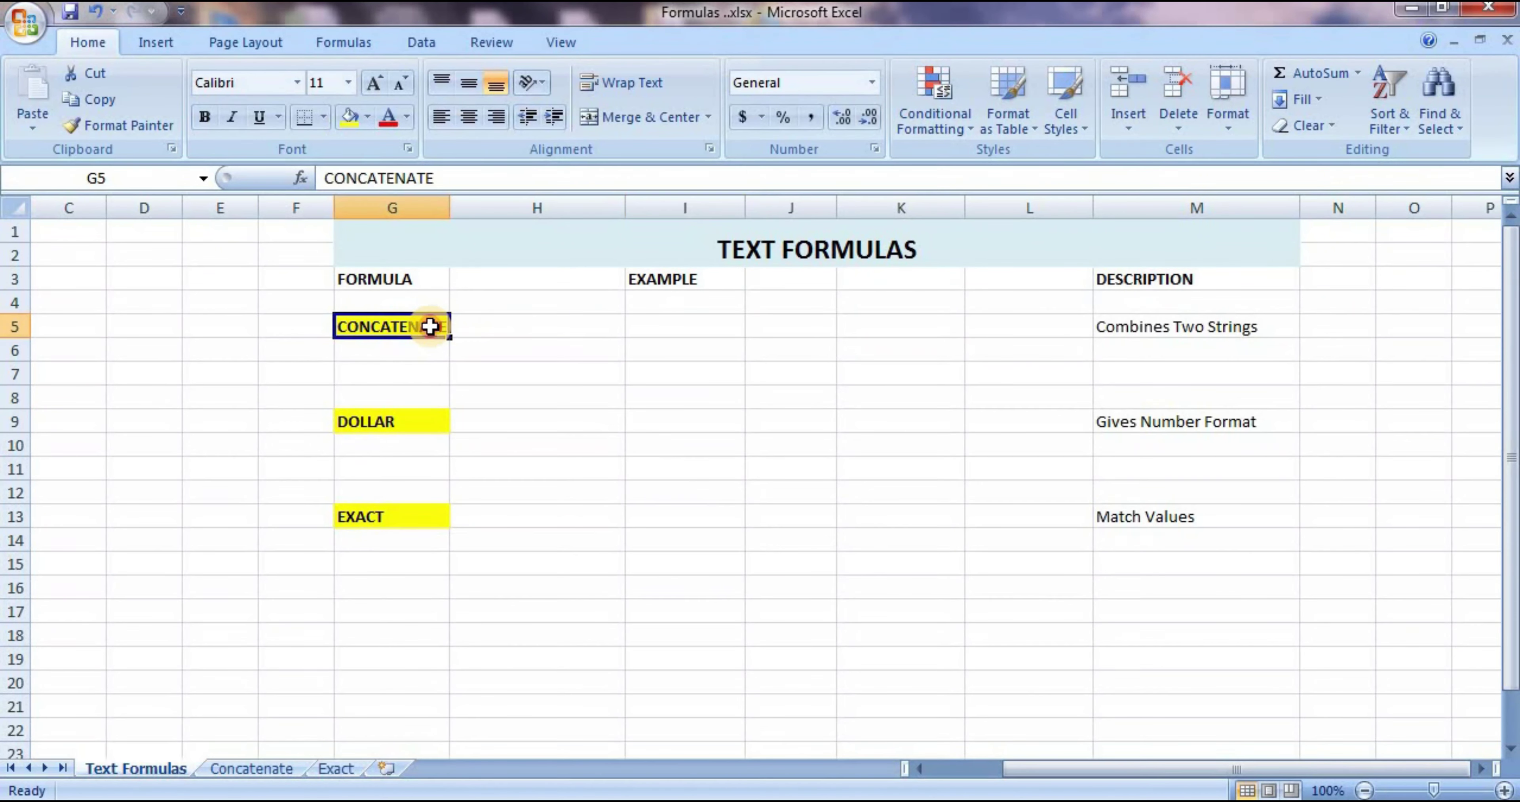
left_click(408, 424)
left_click(411, 516)
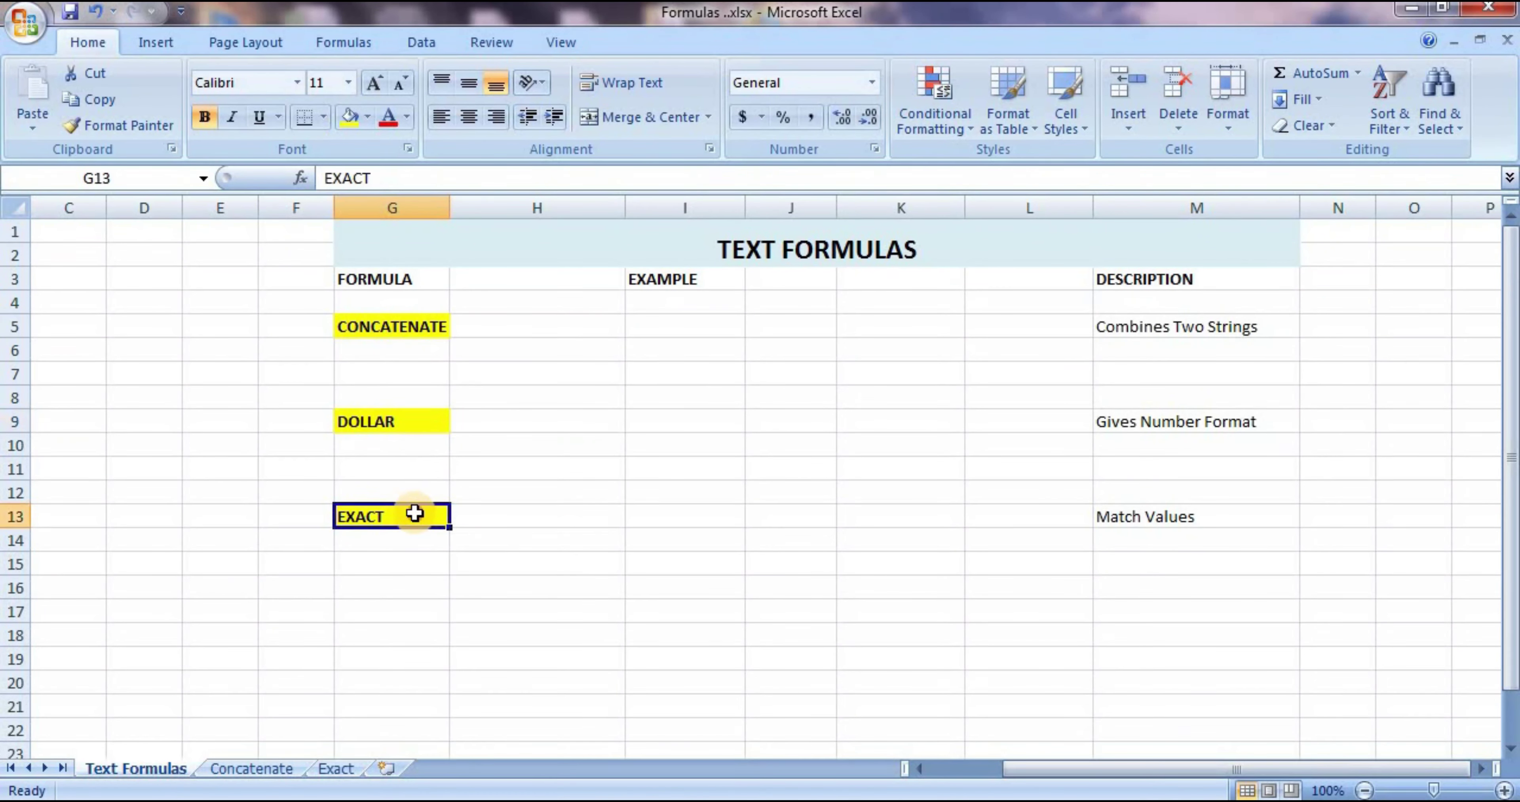
left_click(707, 318)
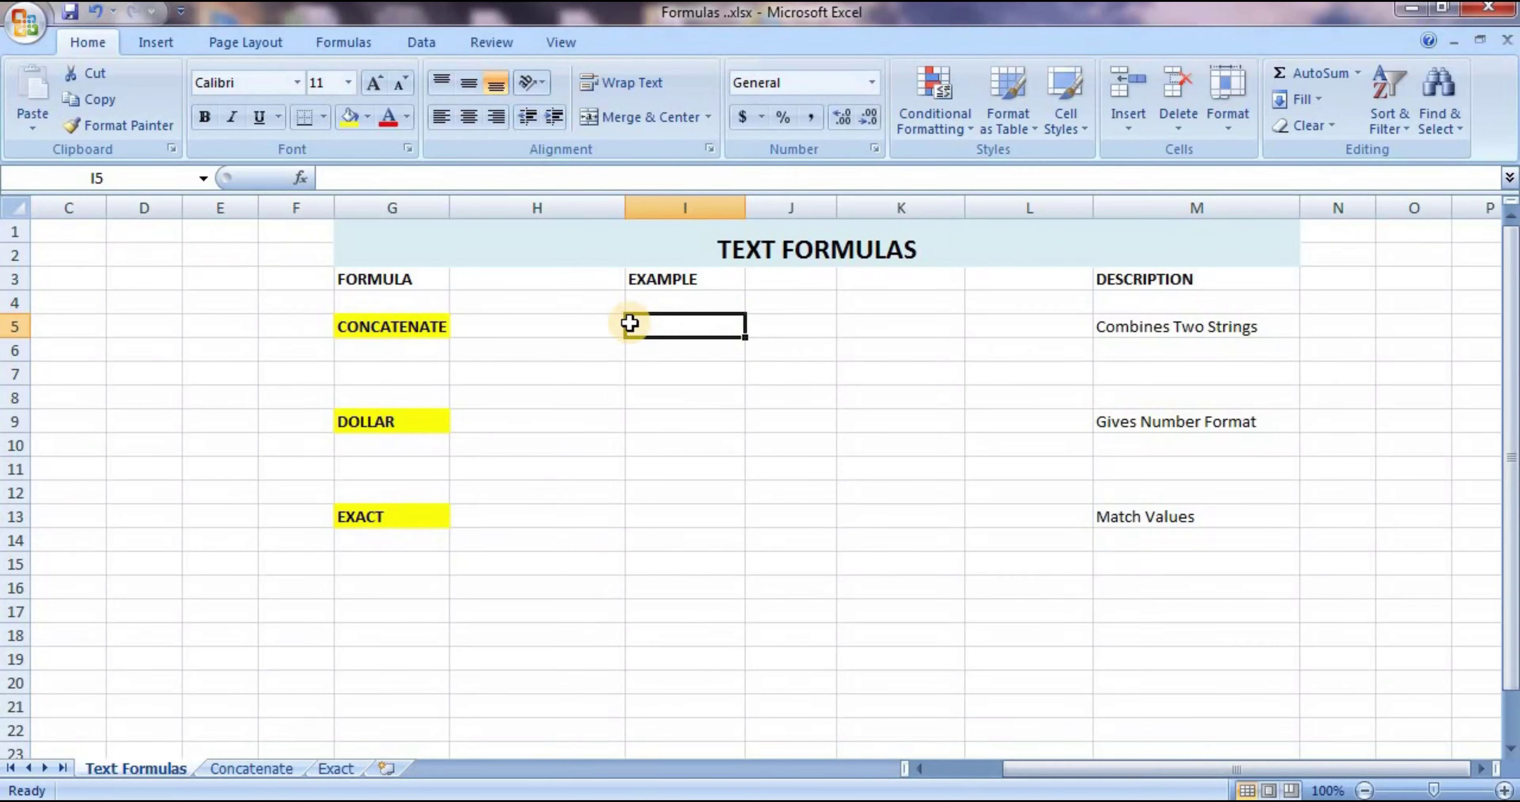
left_click(327, 46)
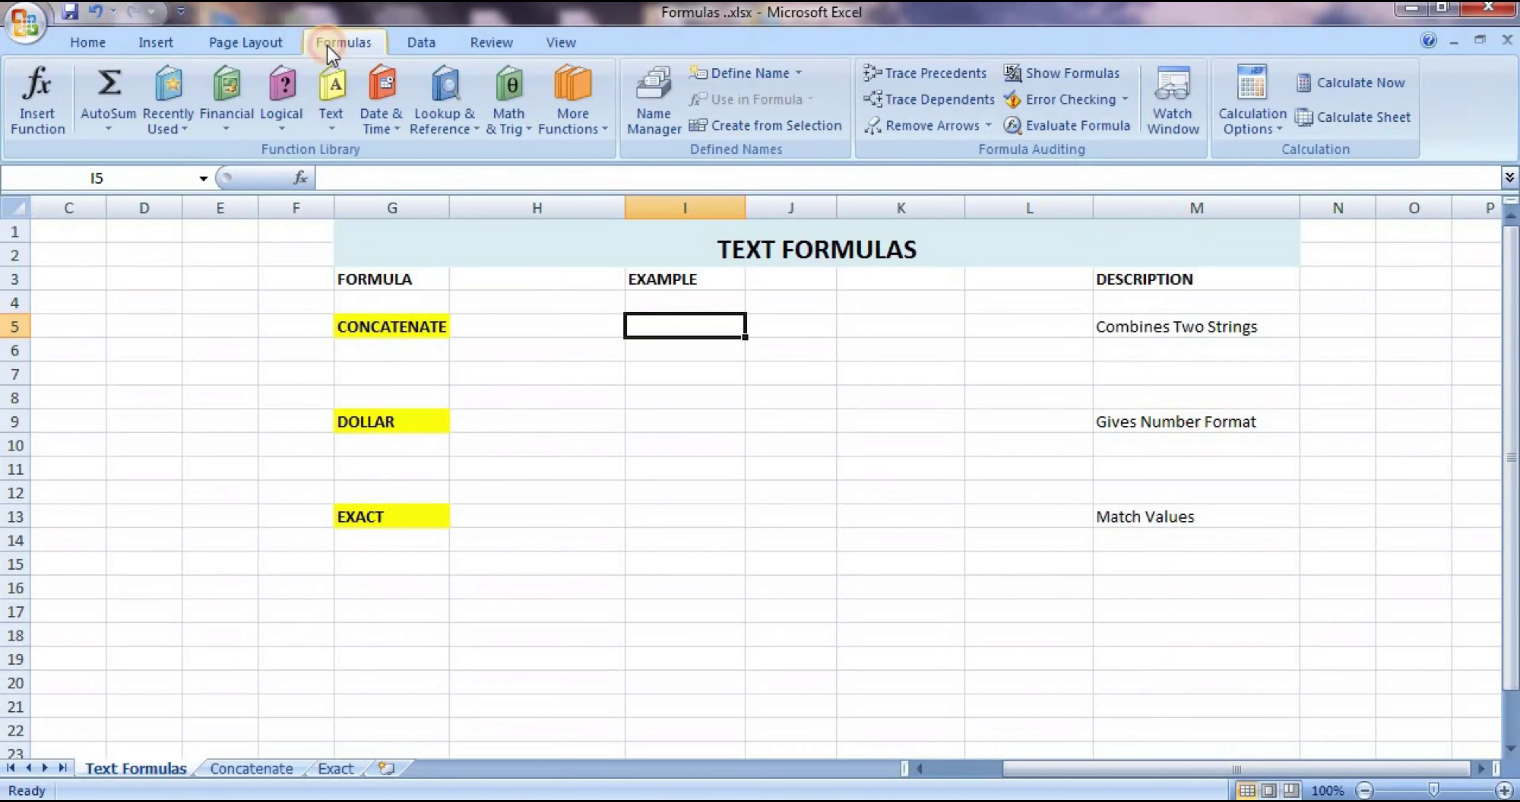
left_click(343, 88)
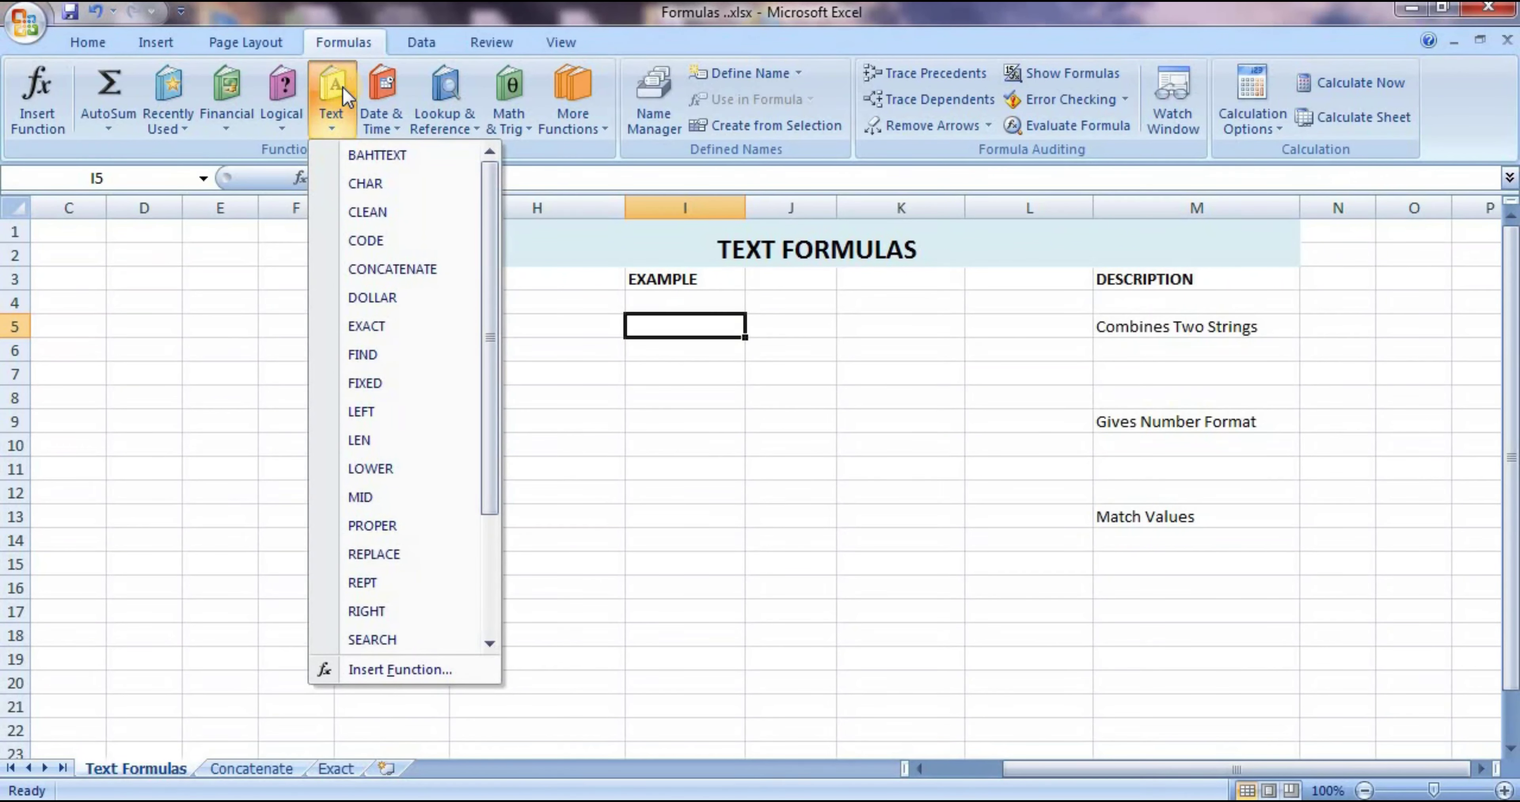
mouse_move(485, 263)
left_mouse_down()
mouse_move(486, 430)
mouse_move(486, 271)
left_mouse_up()
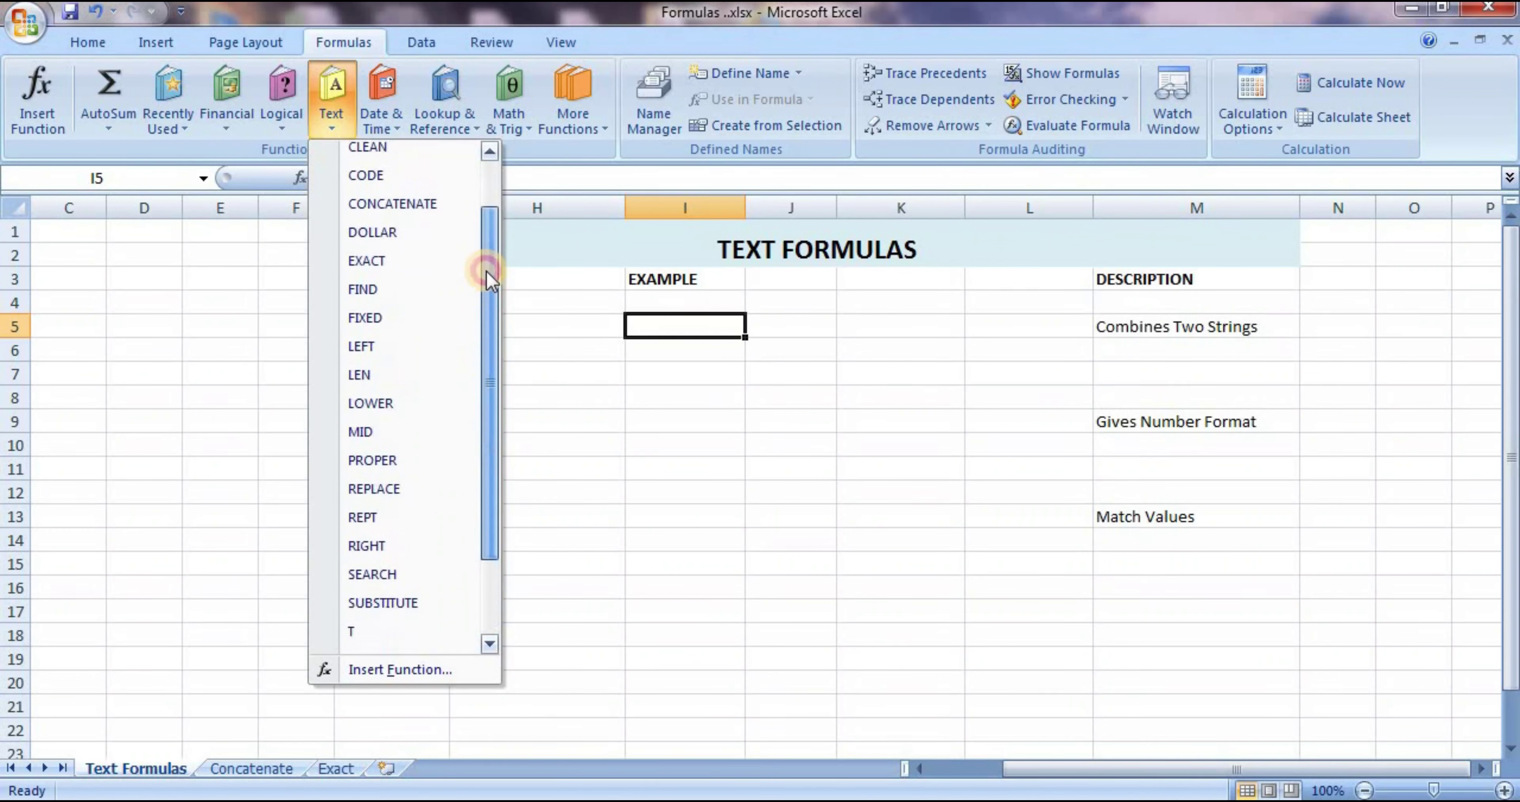
left_click(650, 382)
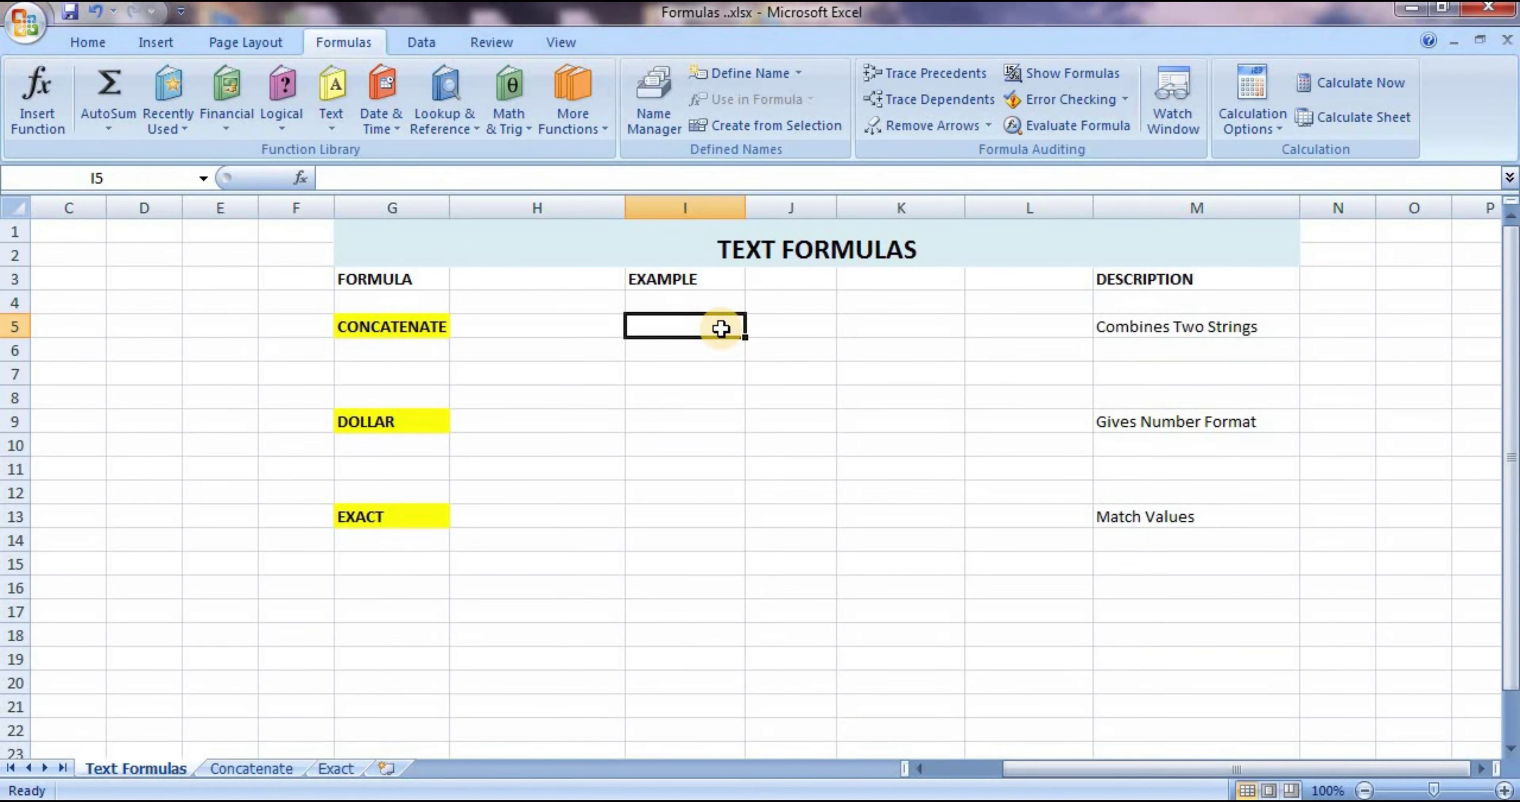
left_click(406, 328)
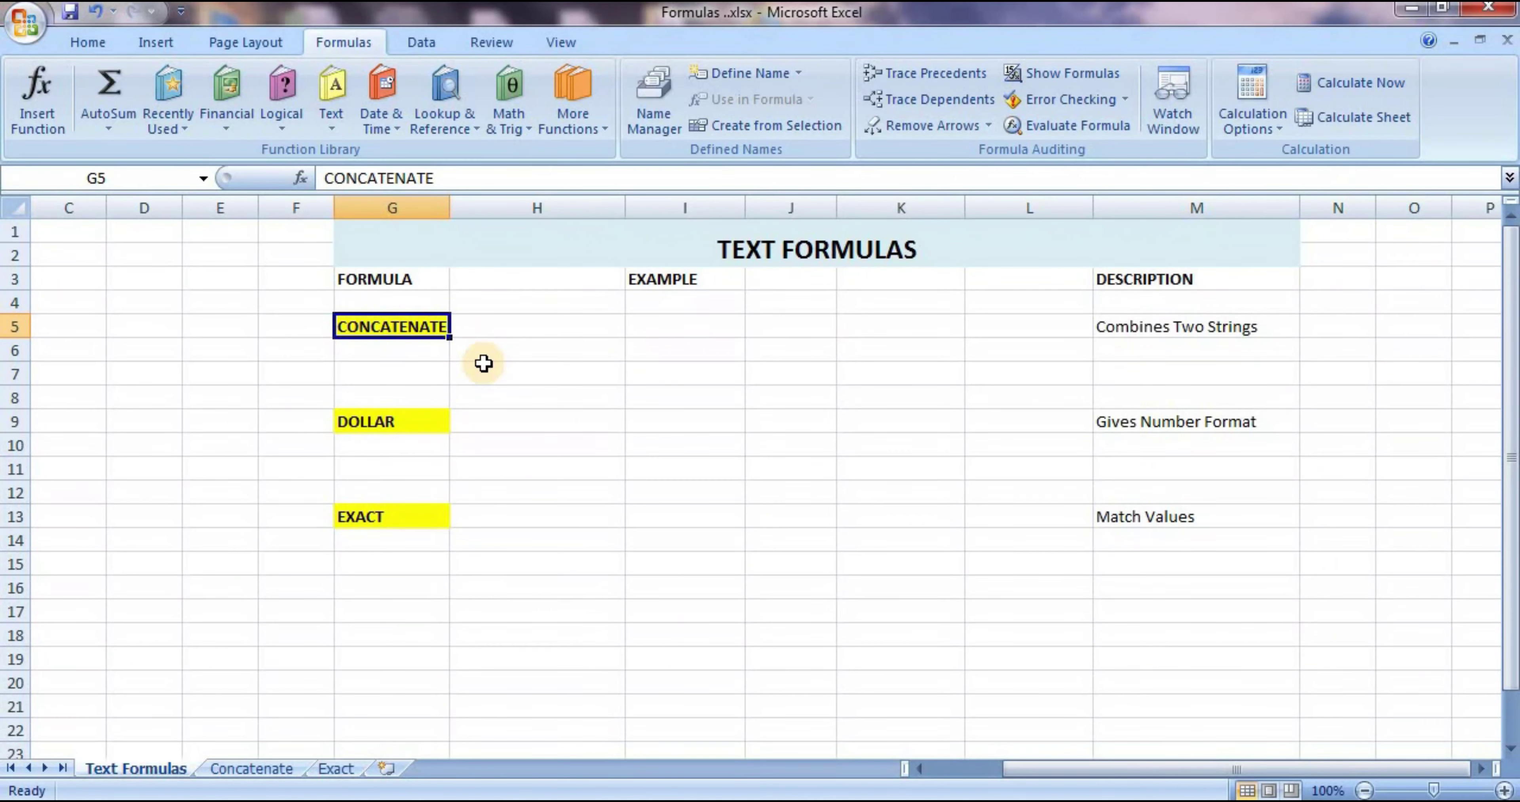
Step: Enter a sample first name in I5 and a surname in J5
left_click(707, 326)
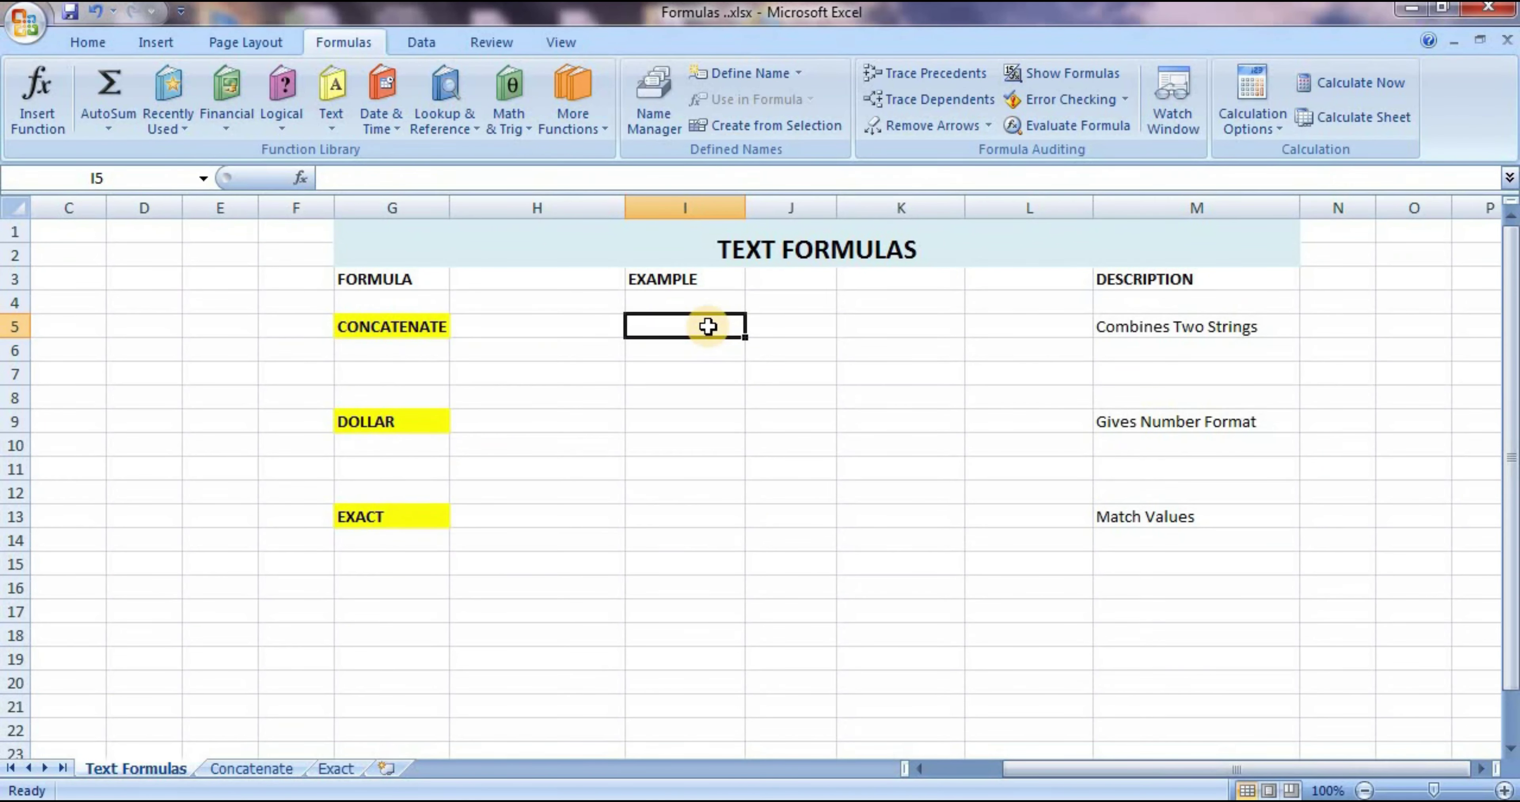
key("Left")
key("Right")
type("Simra")
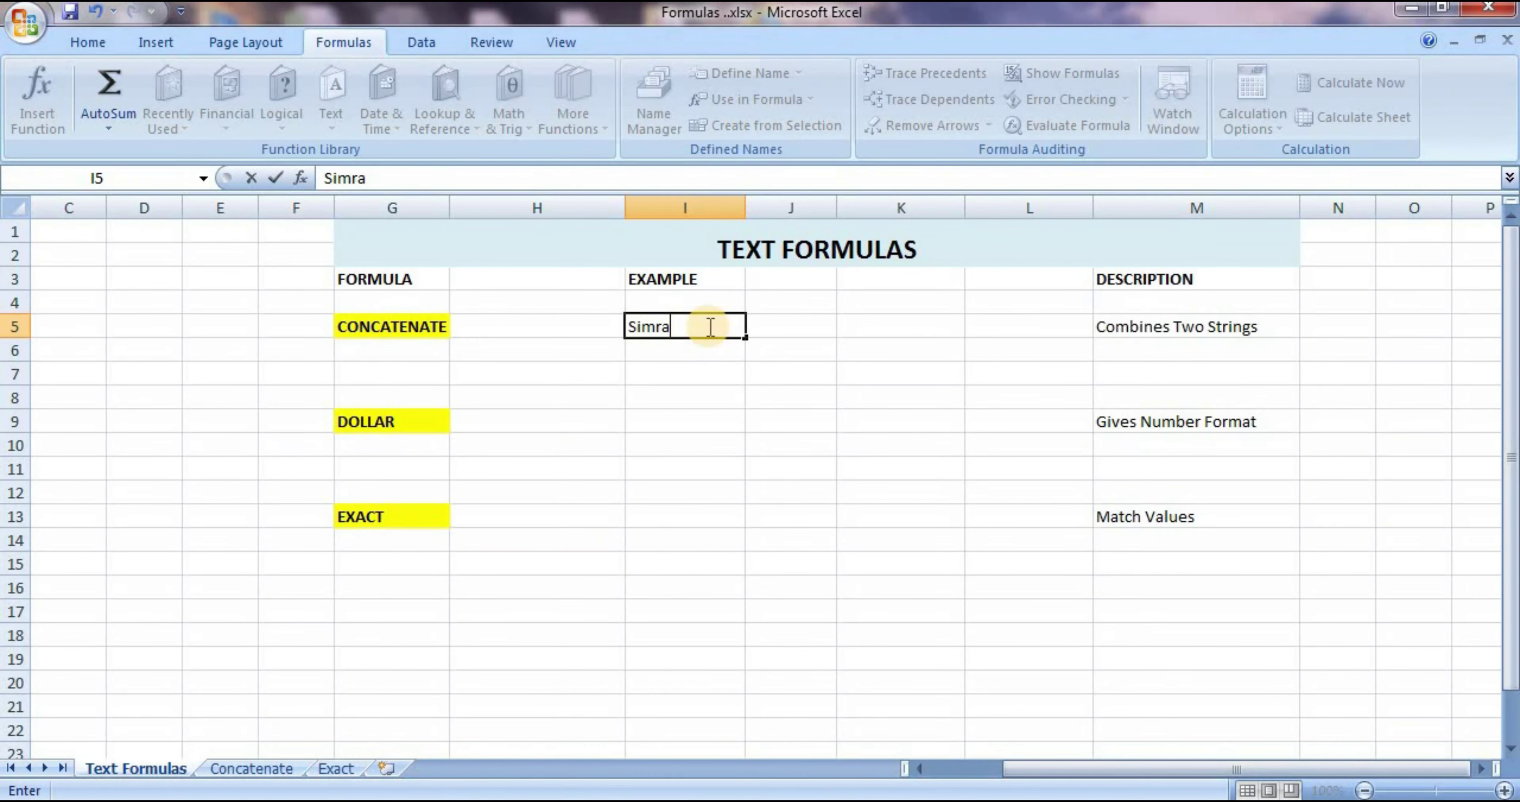
type("n")
key("Tab")
type("Gil")
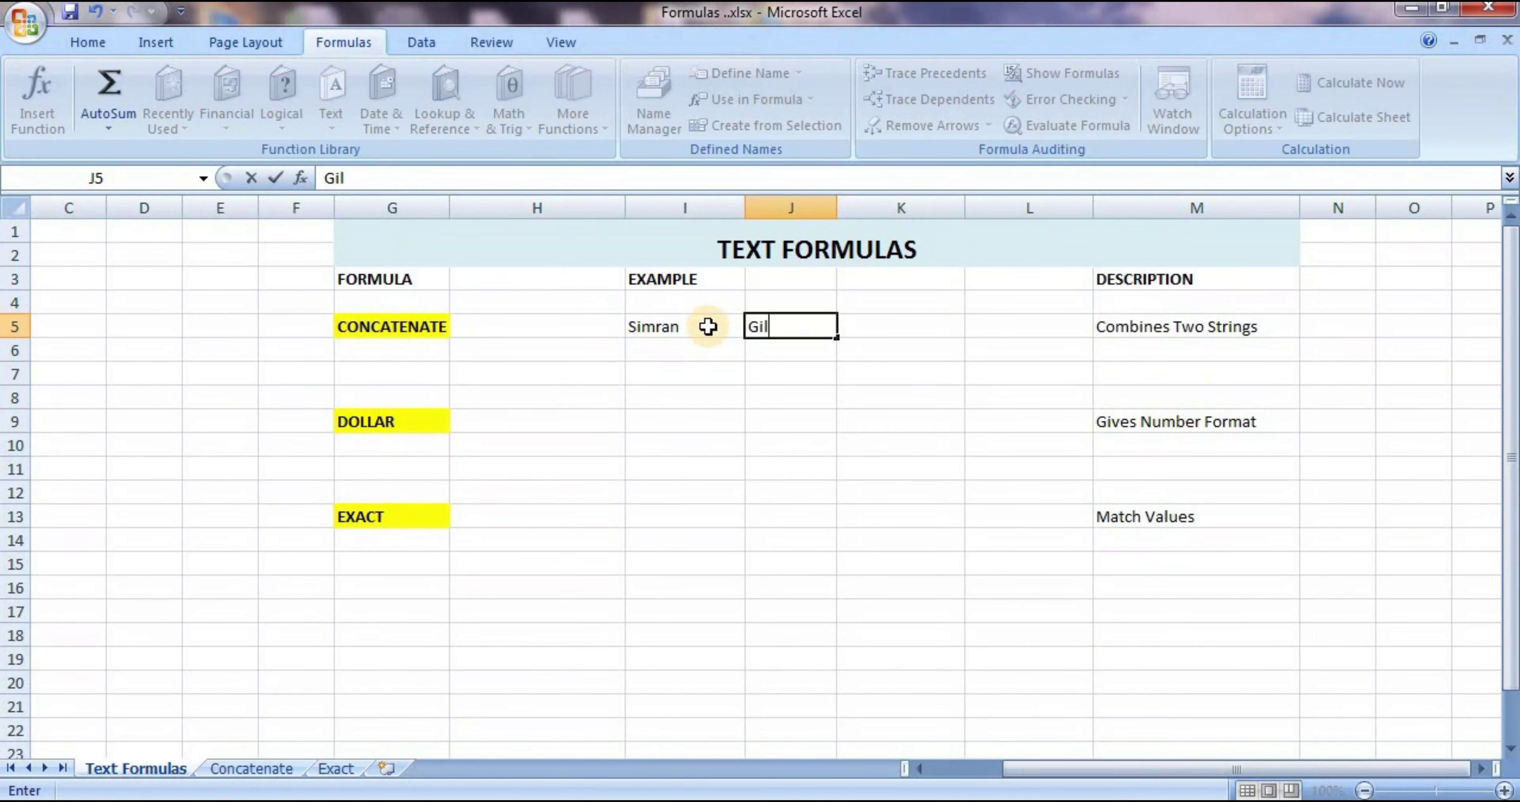
type("l")
key("Tab")
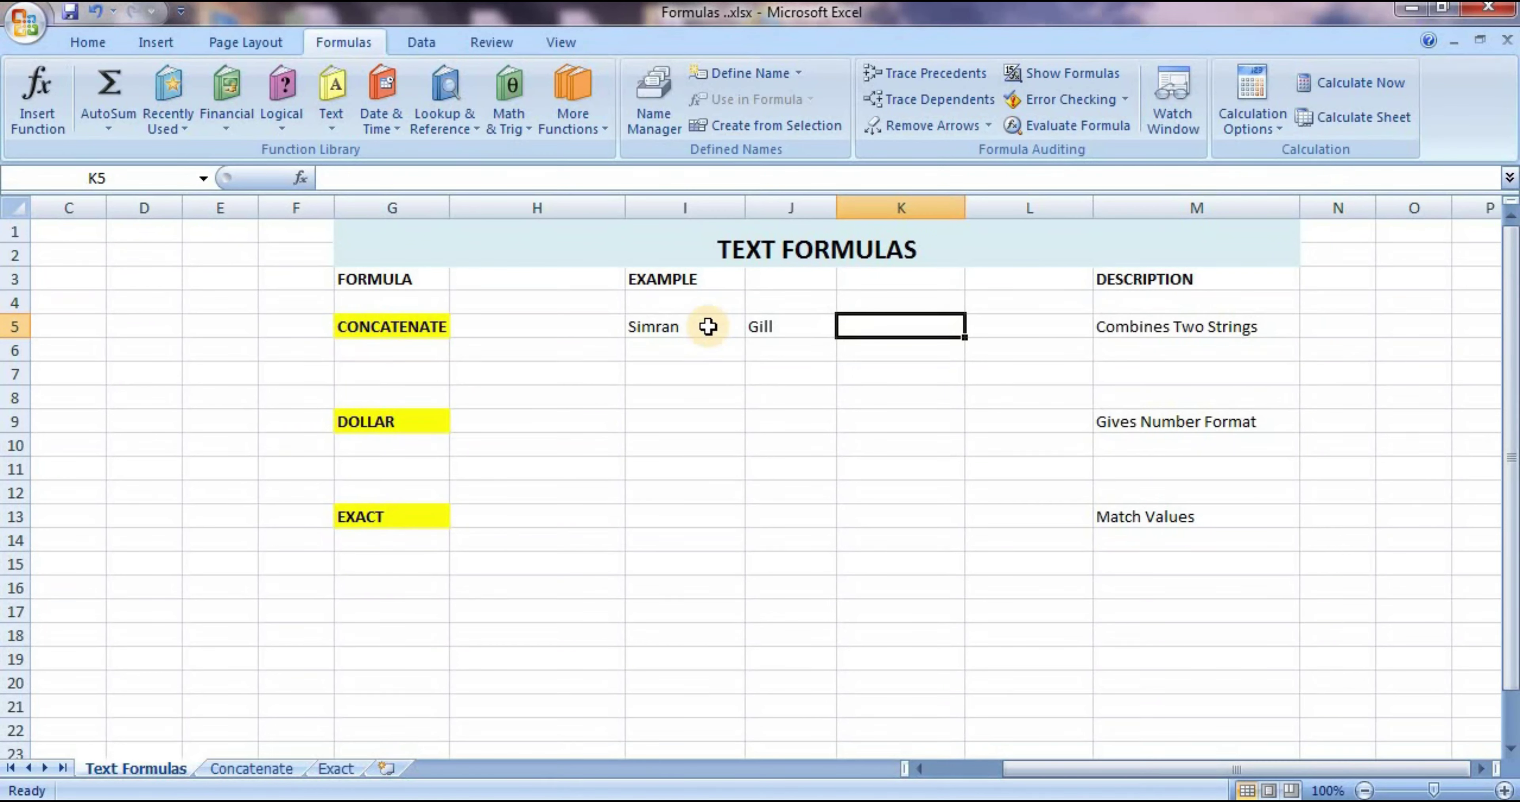
Step: Enter =CONCATENATE(I5,J5) in K5 to join the two names without a space
type("=co")
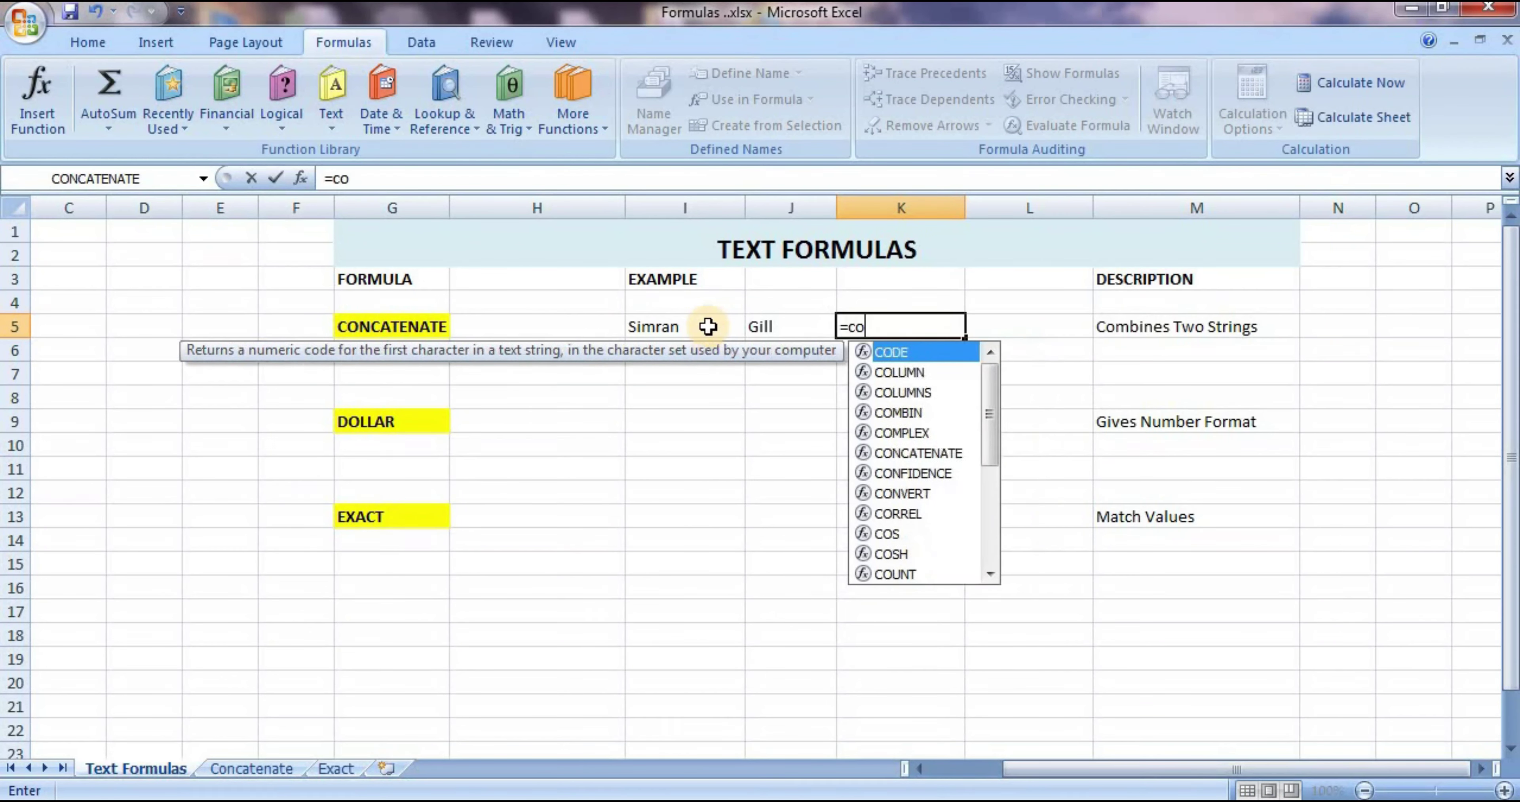
type("nc")
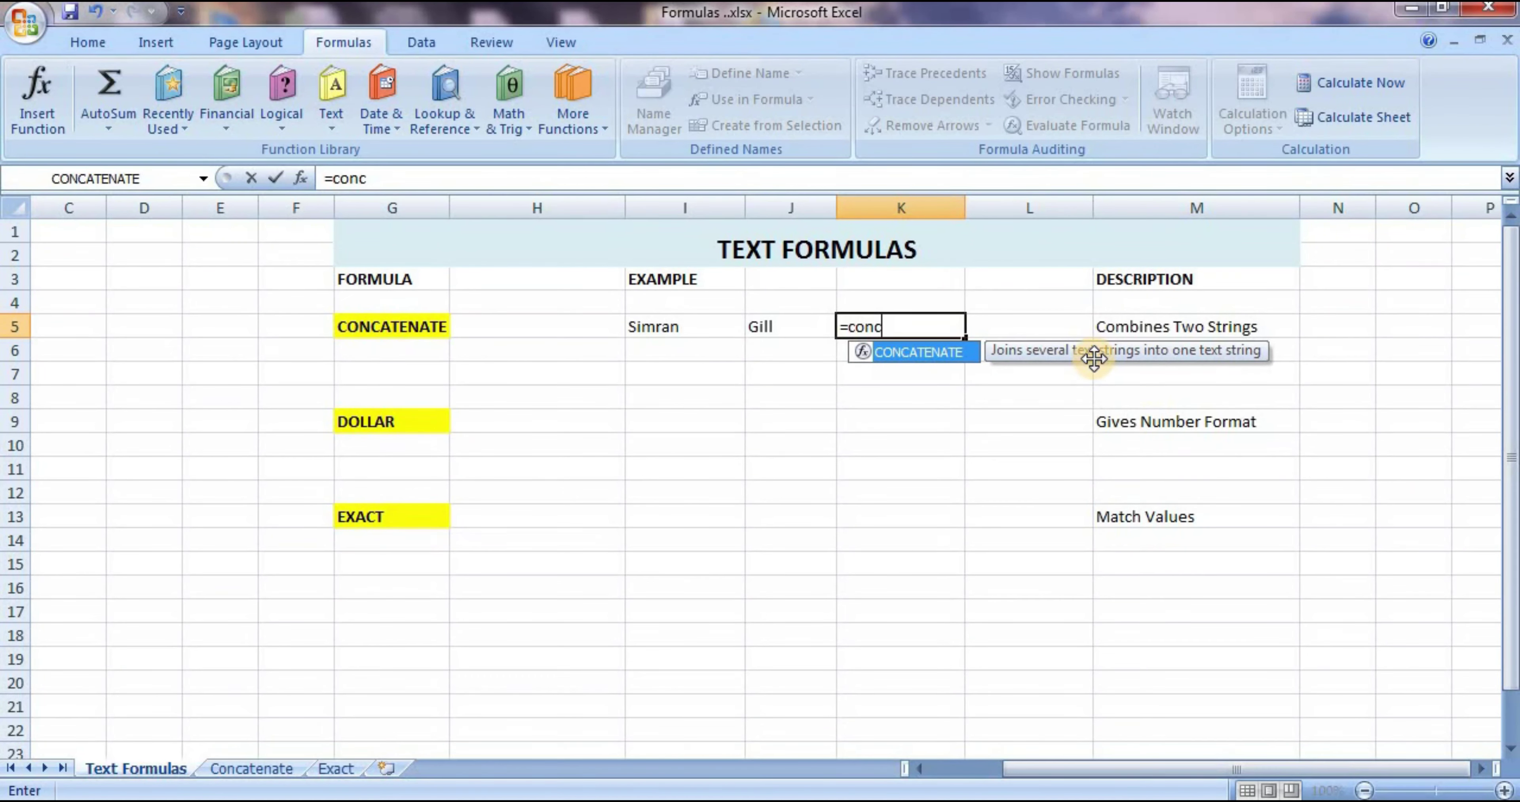
key("Tab")
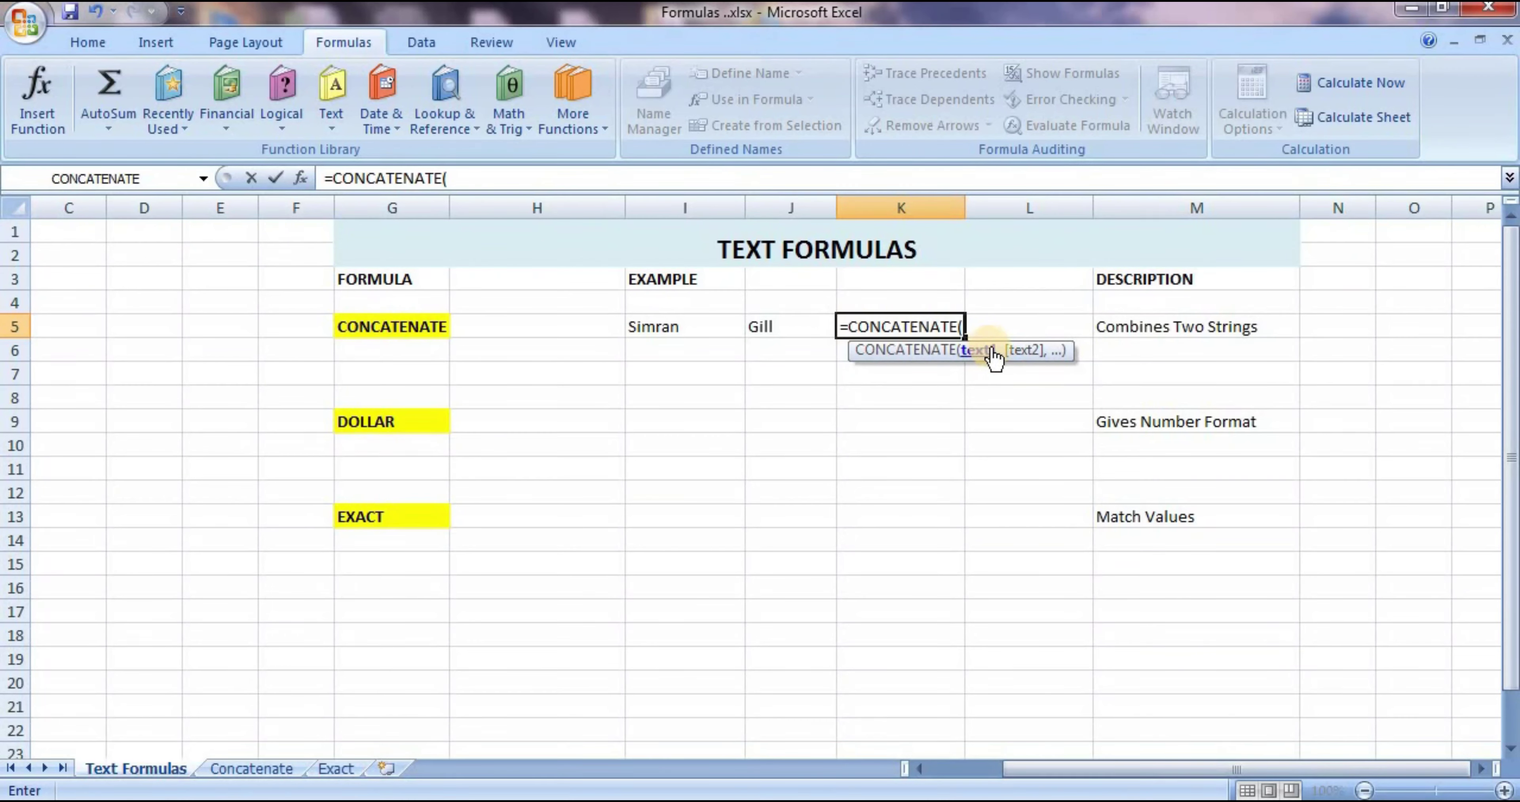
left_click(703, 321)
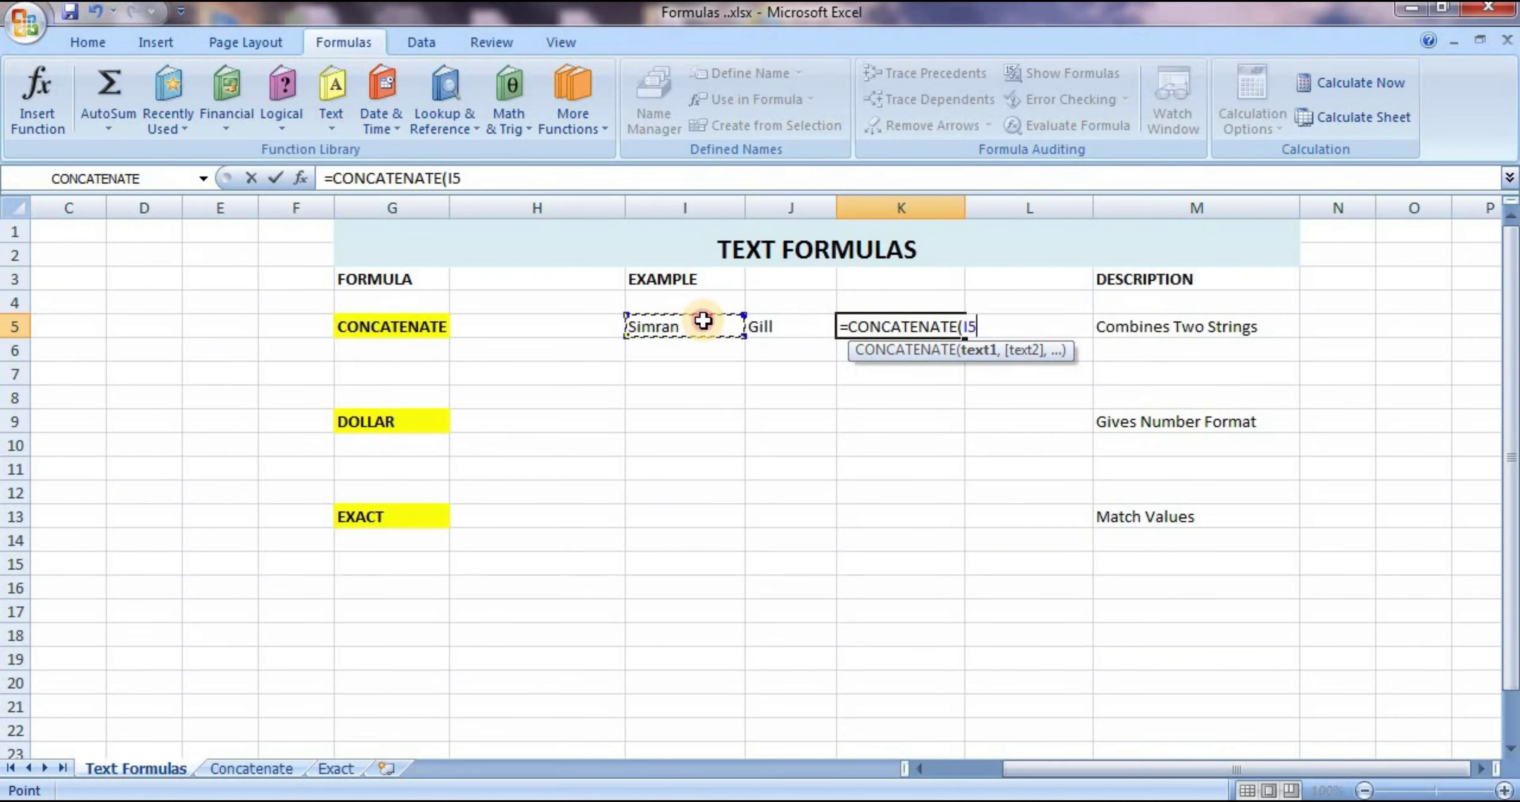
type(",")
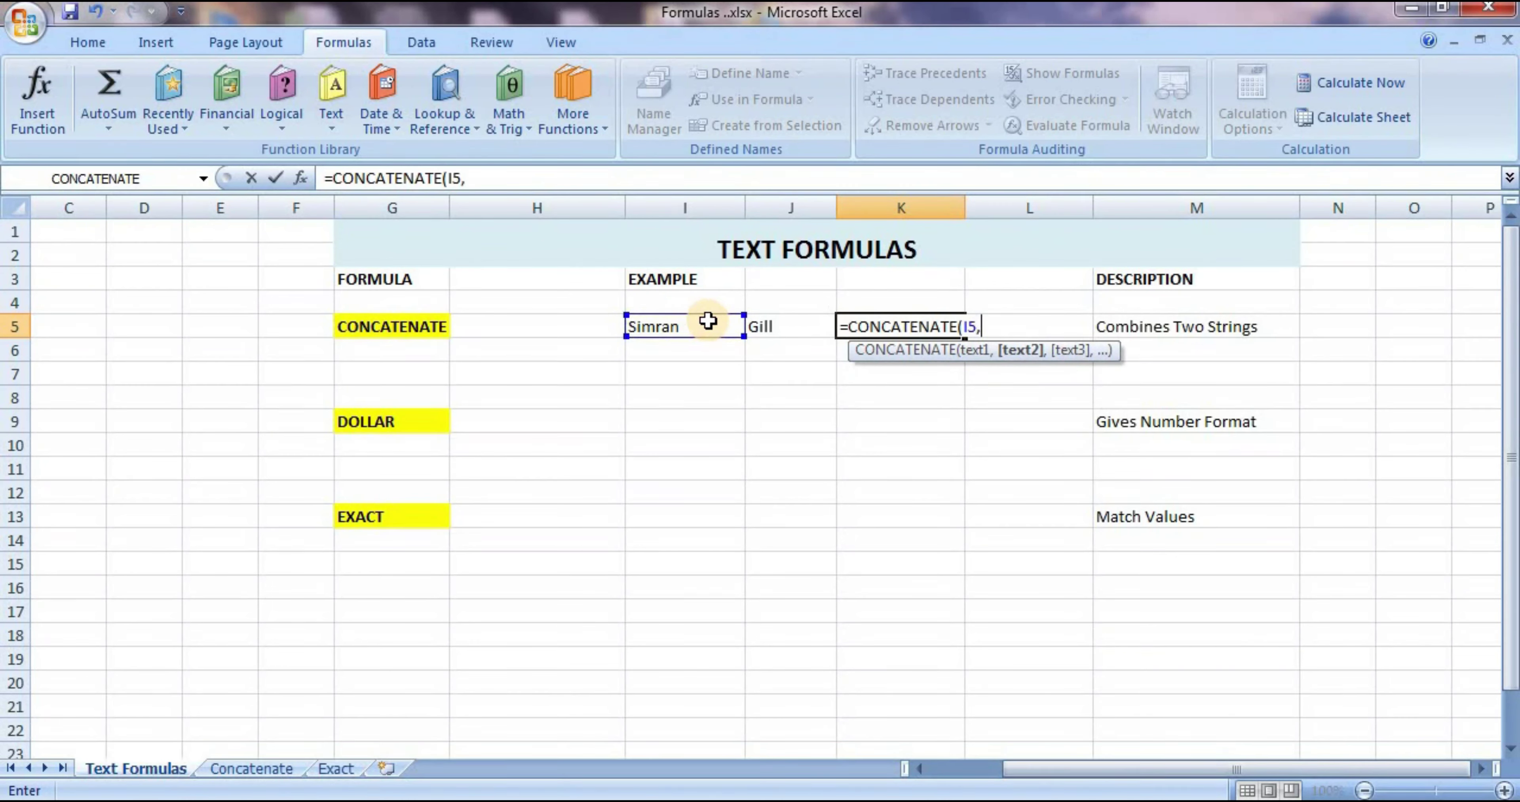
left_click(781, 331)
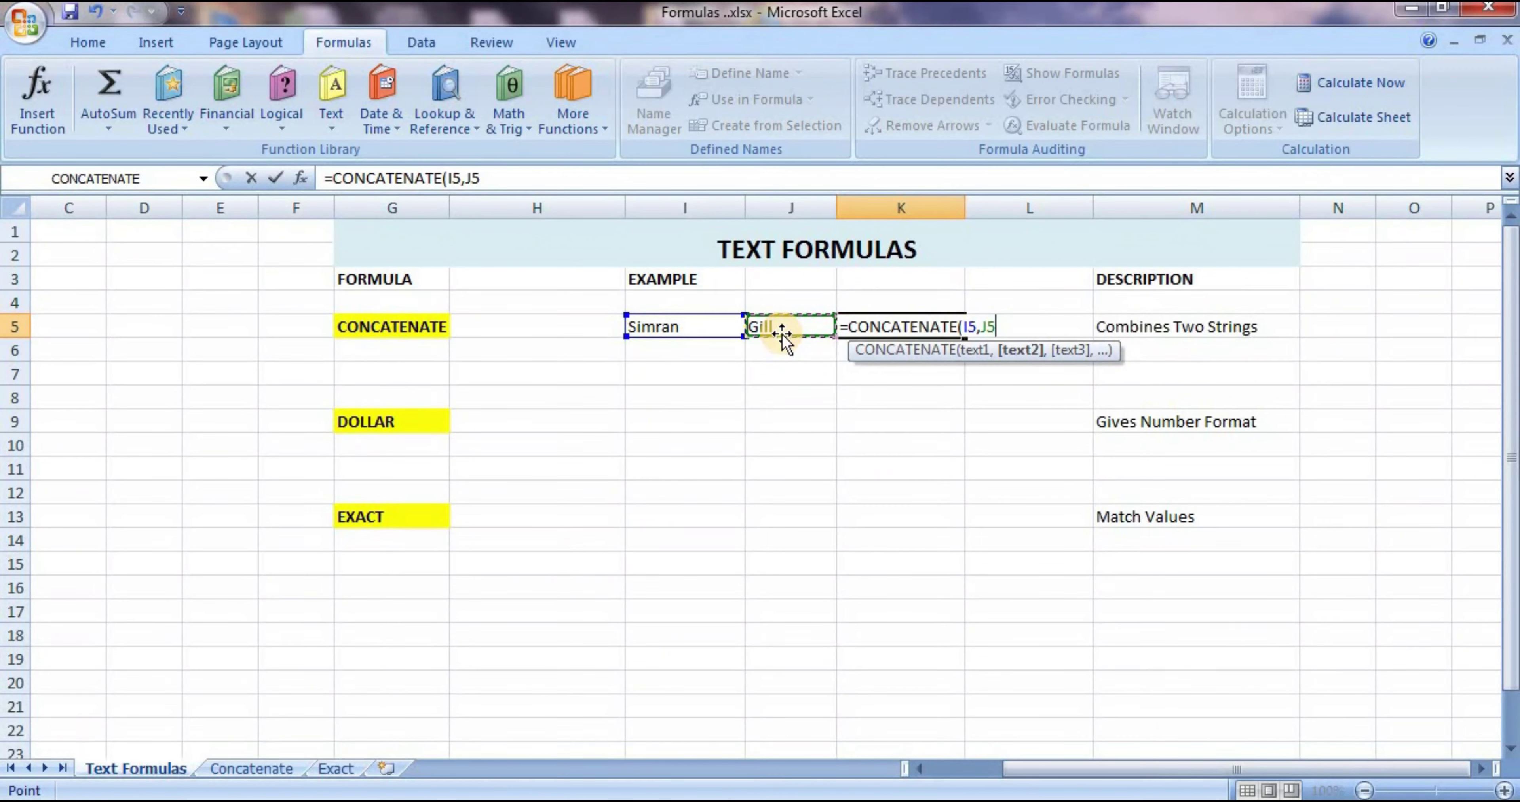
key("Return")
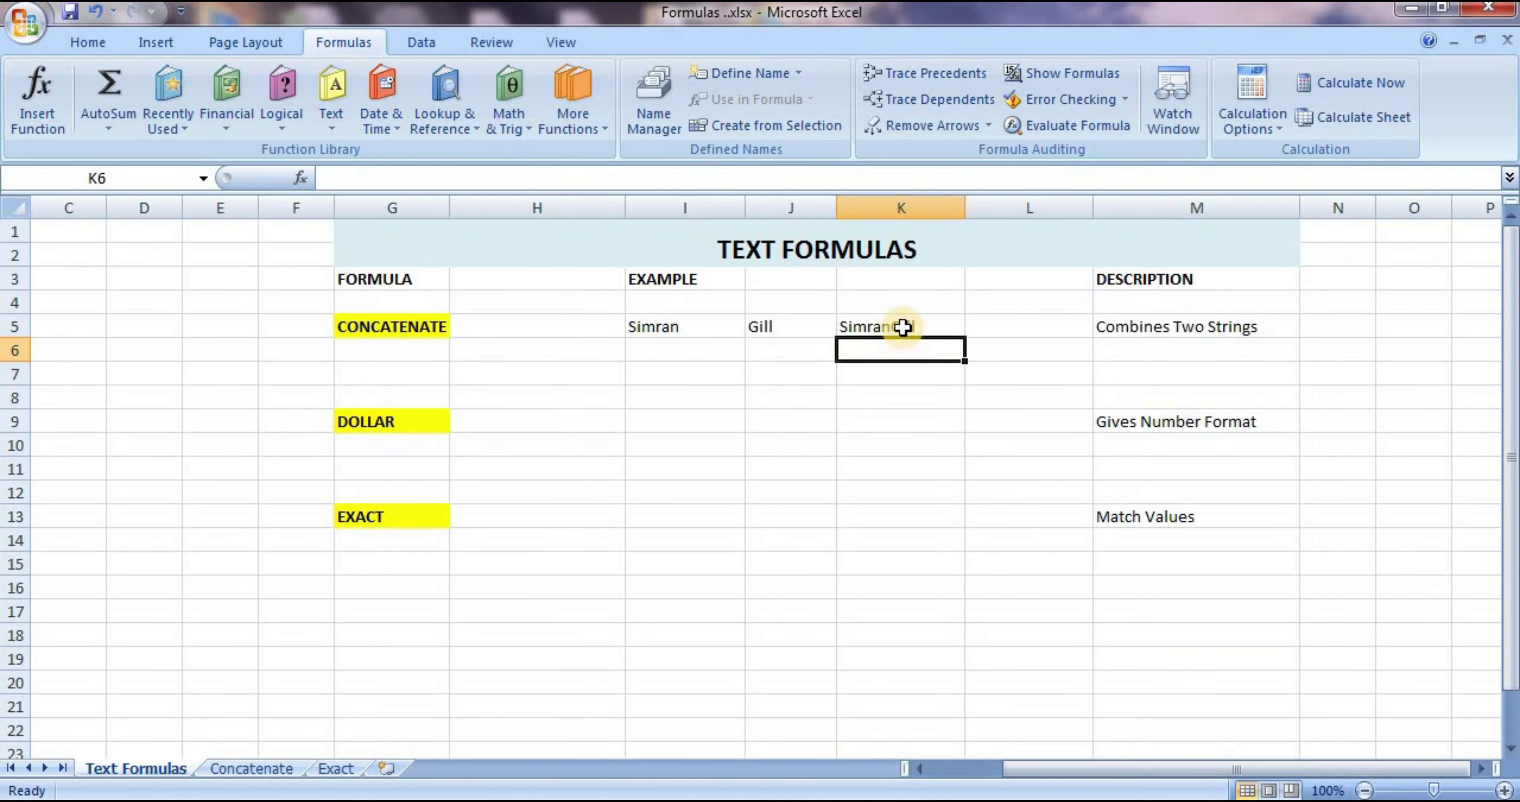
left_click(903, 327)
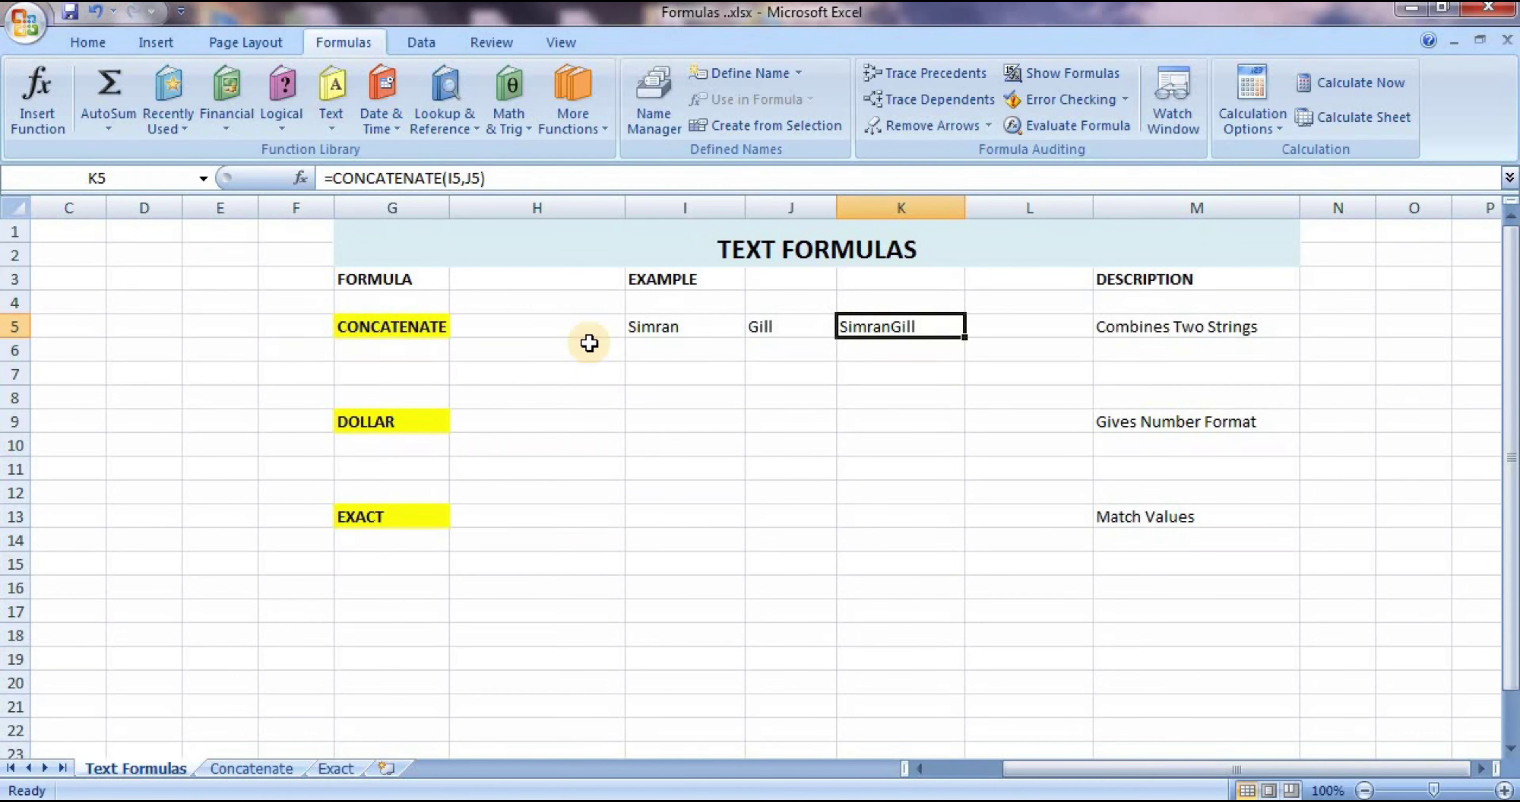
Step: Enter =CONCATENATE(I5," ",J5) in K6 to join the names with a space
left_click(687, 346)
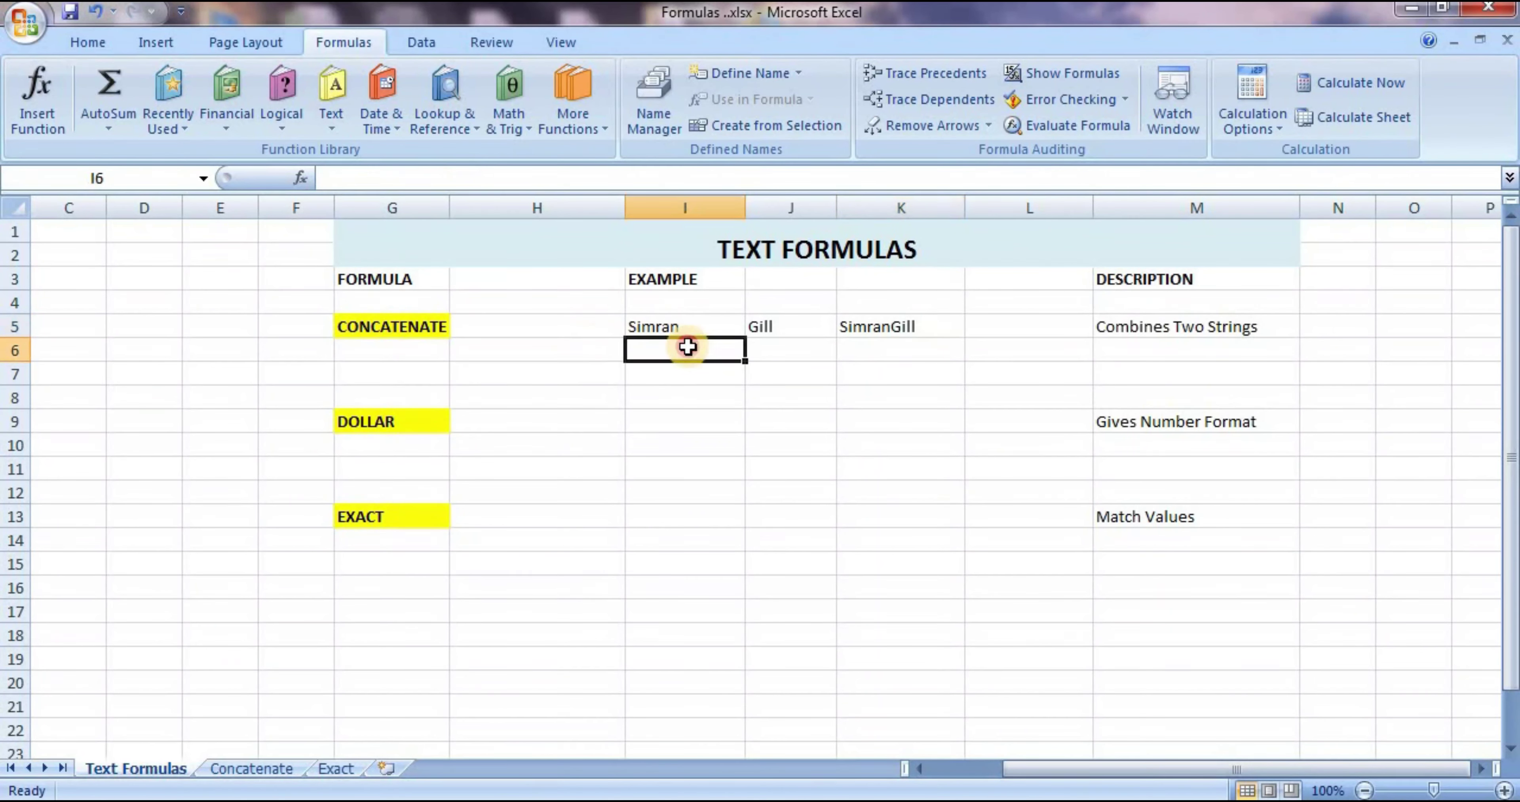
left_click(819, 351)
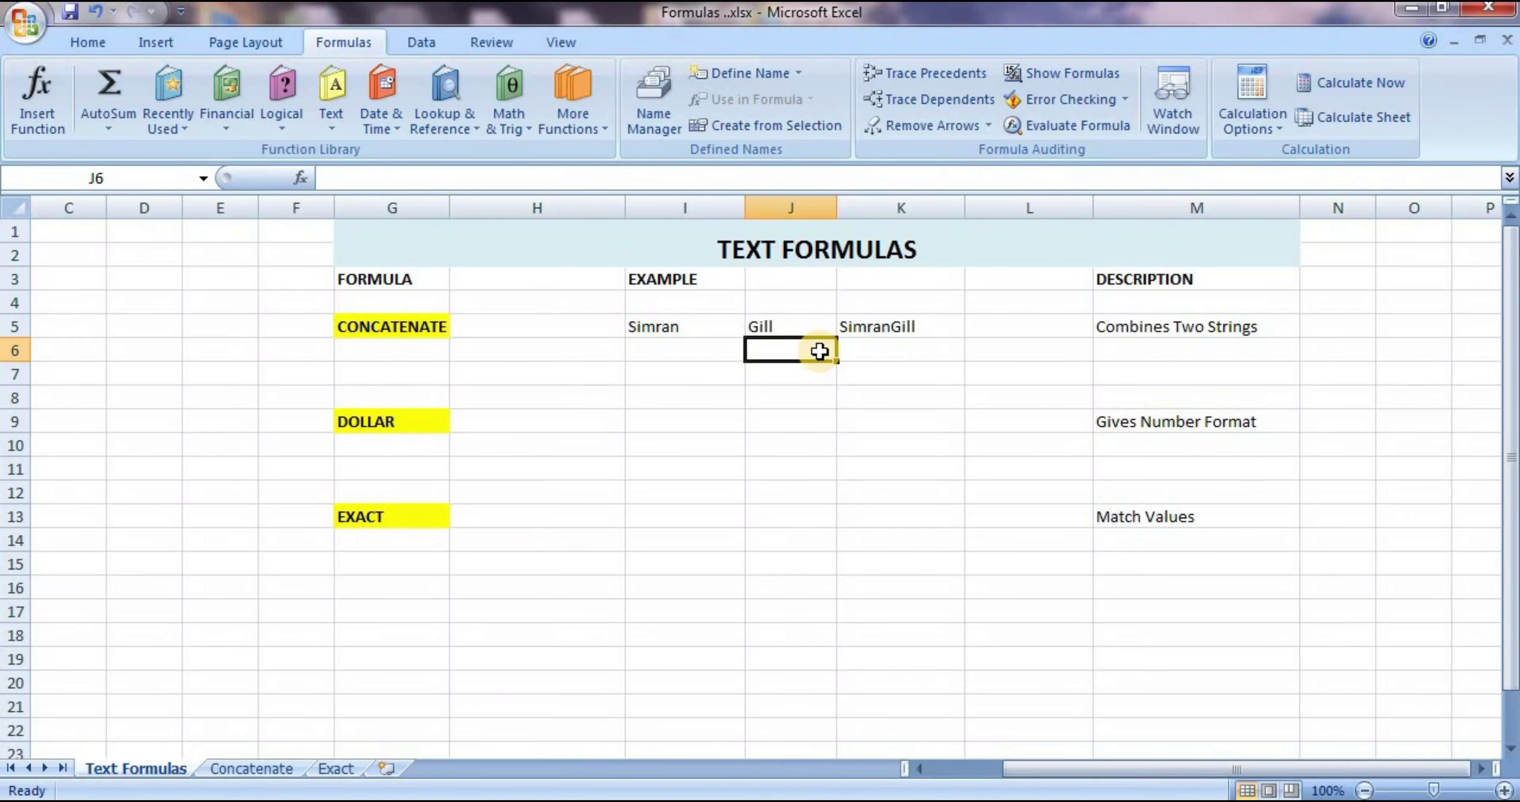
left_click(681, 356)
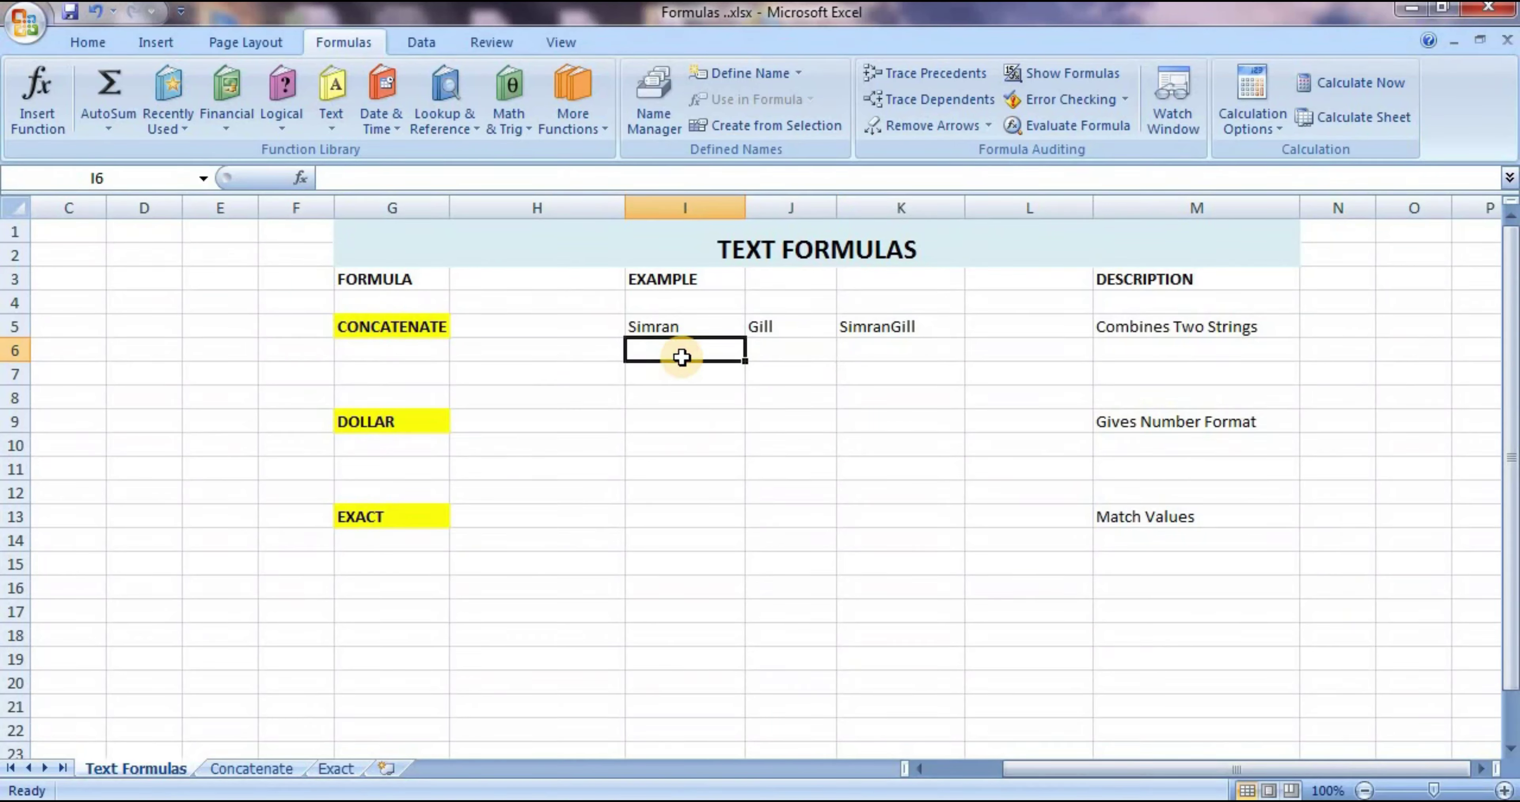
key("Right")
key("Right")
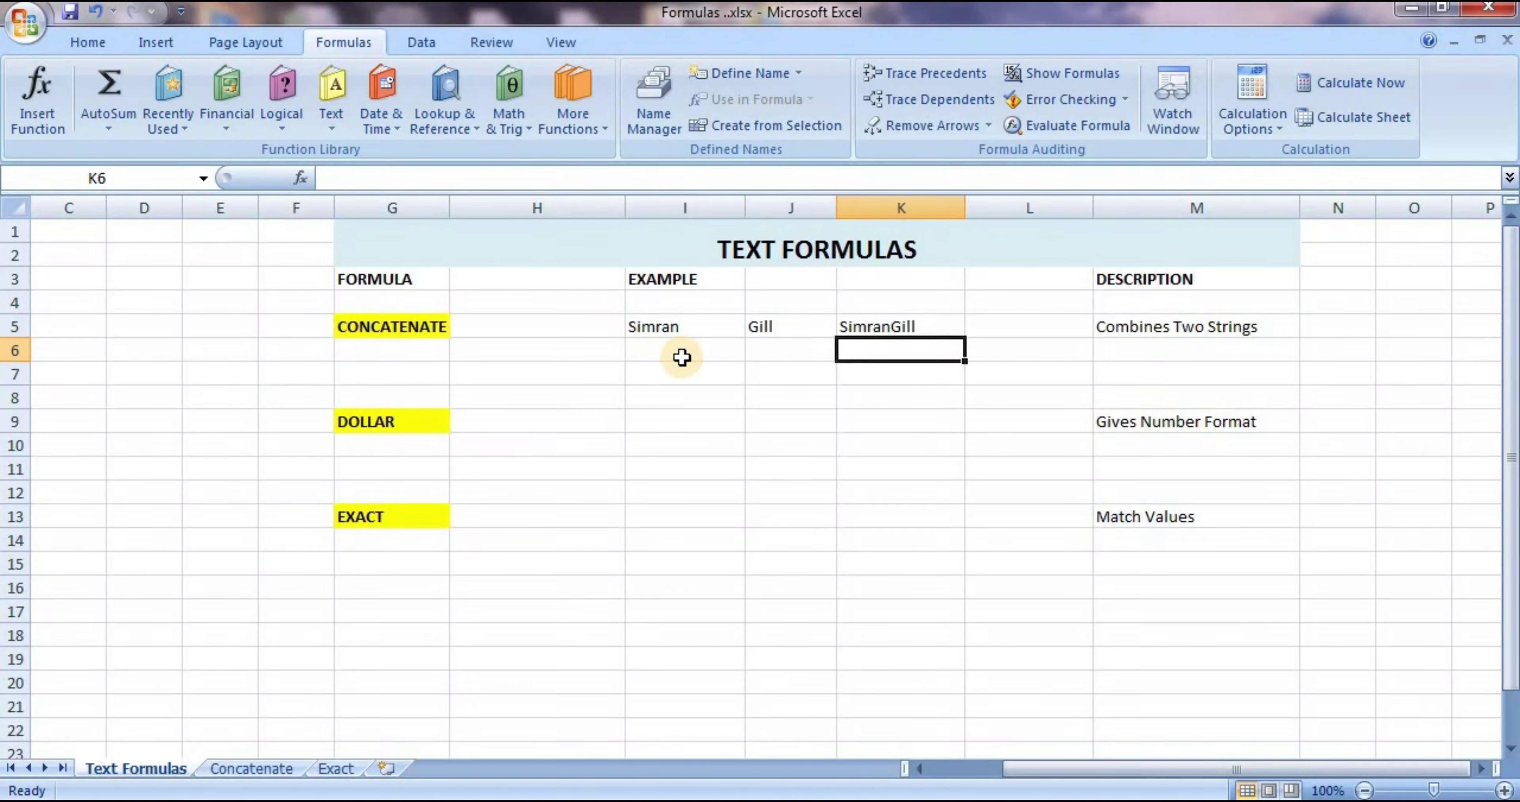
type("=c")
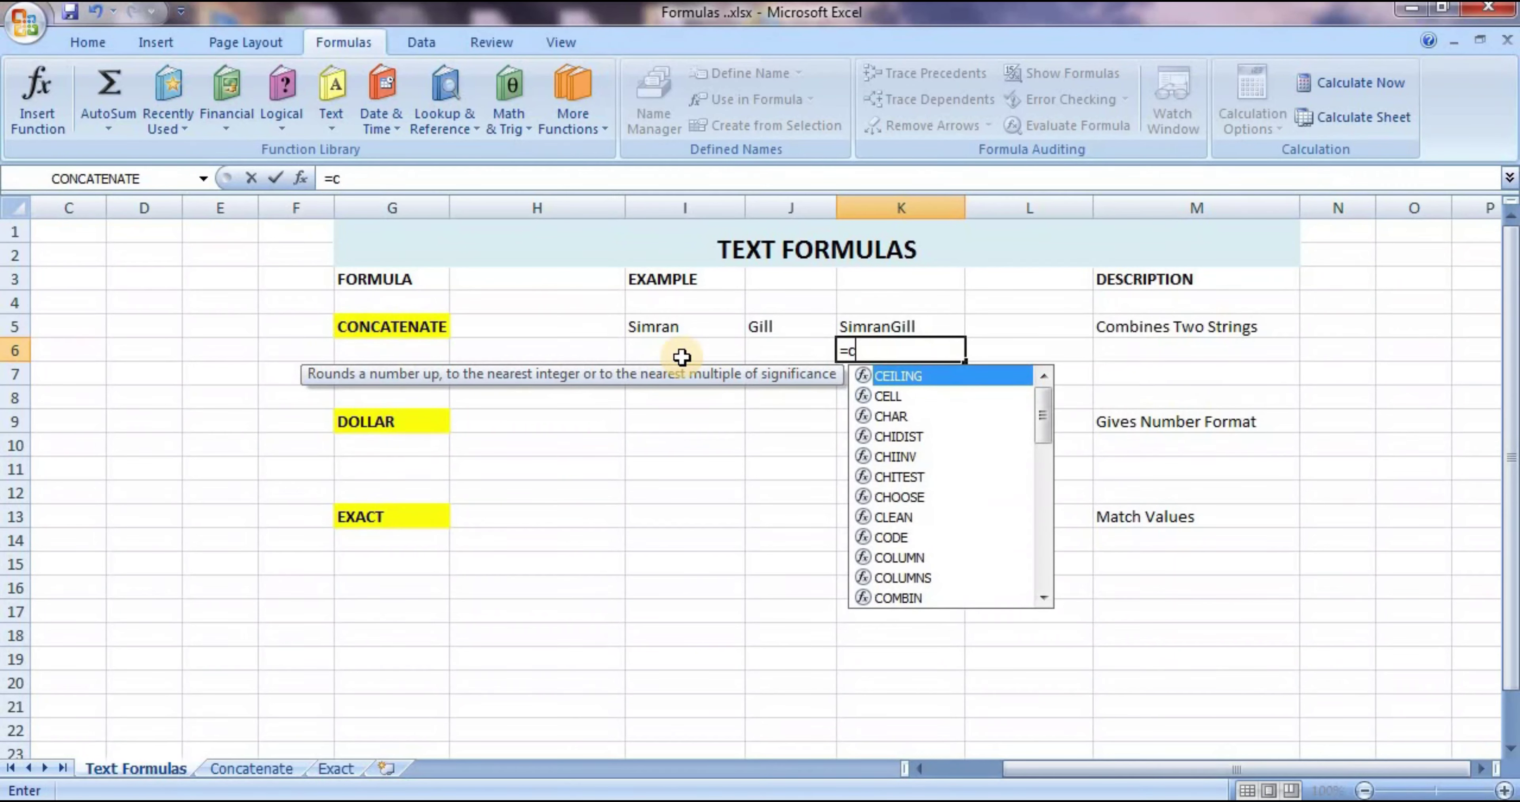
type("onc")
key("Tab")
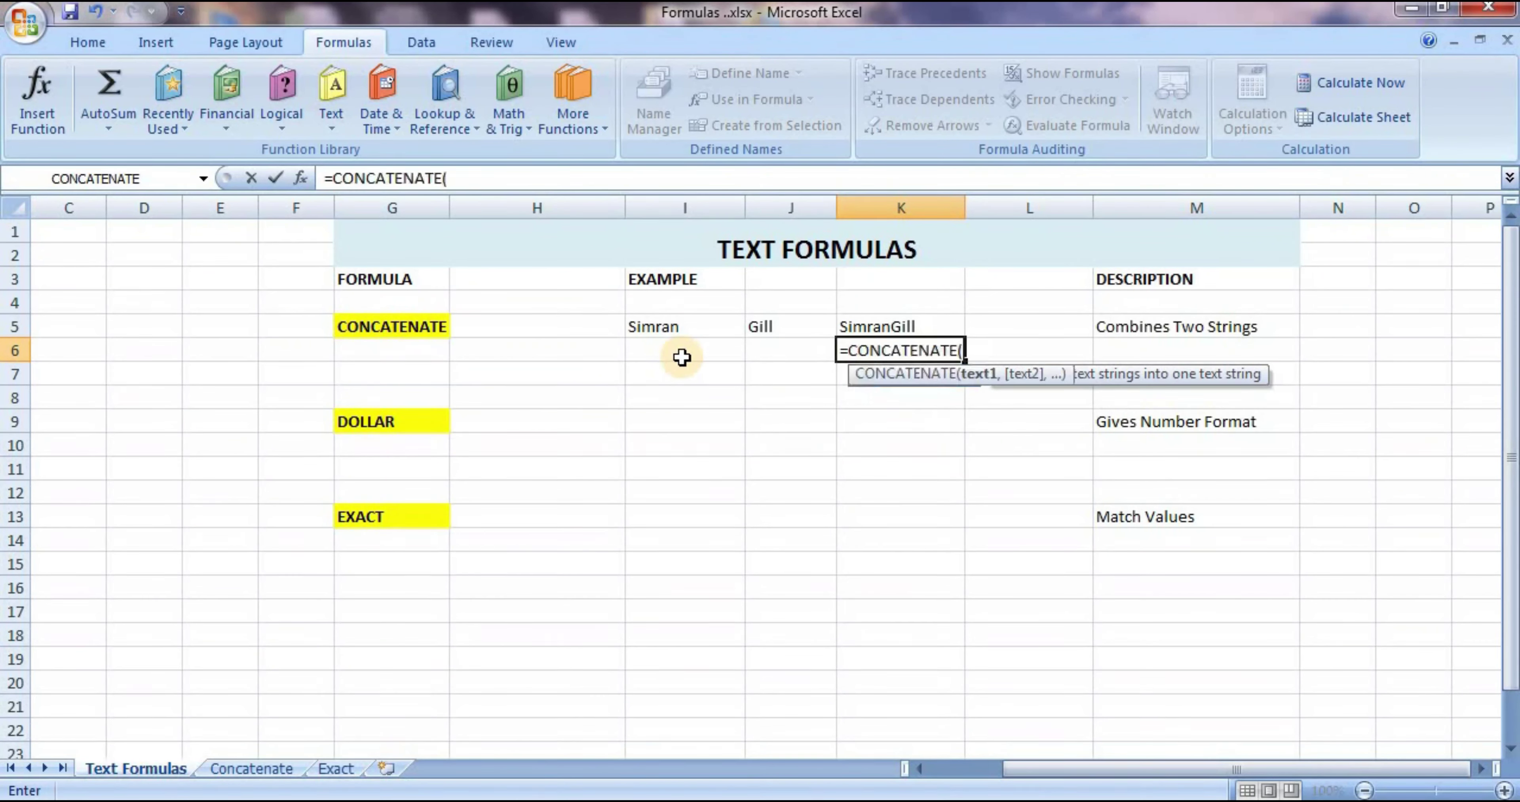
left_click(666, 325)
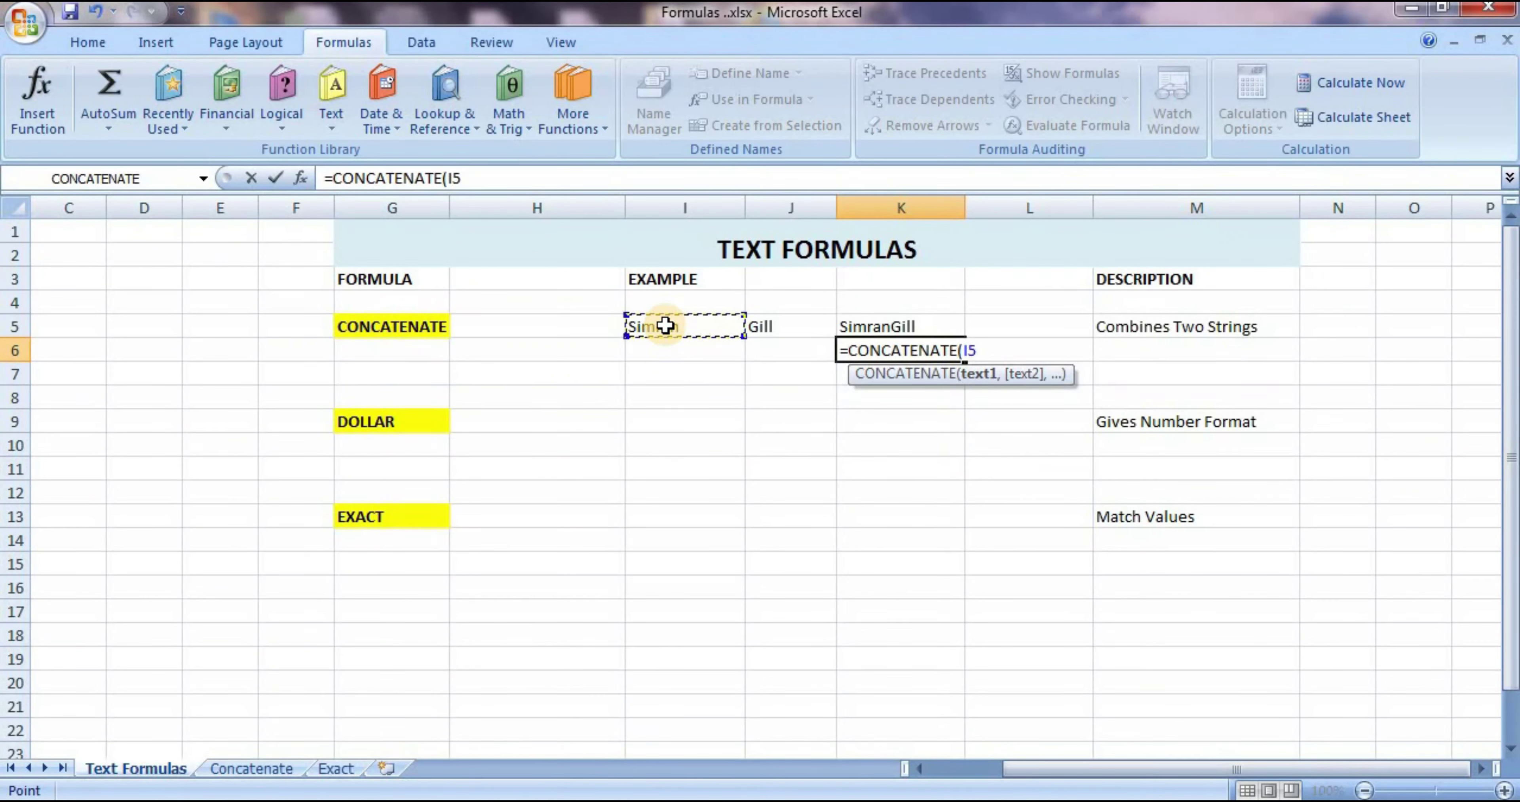
type(",")
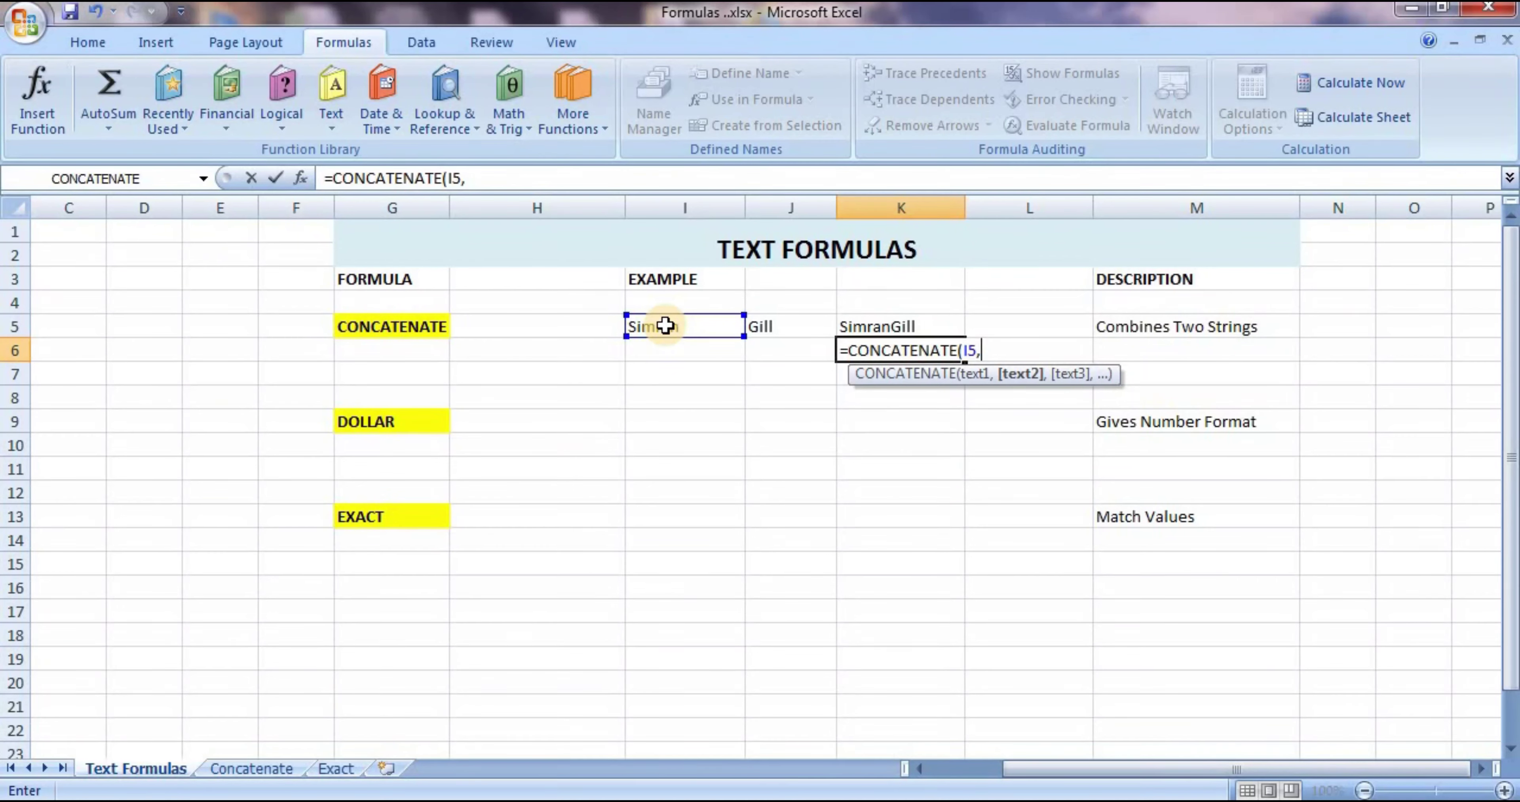
type("\"")
type(" \",")
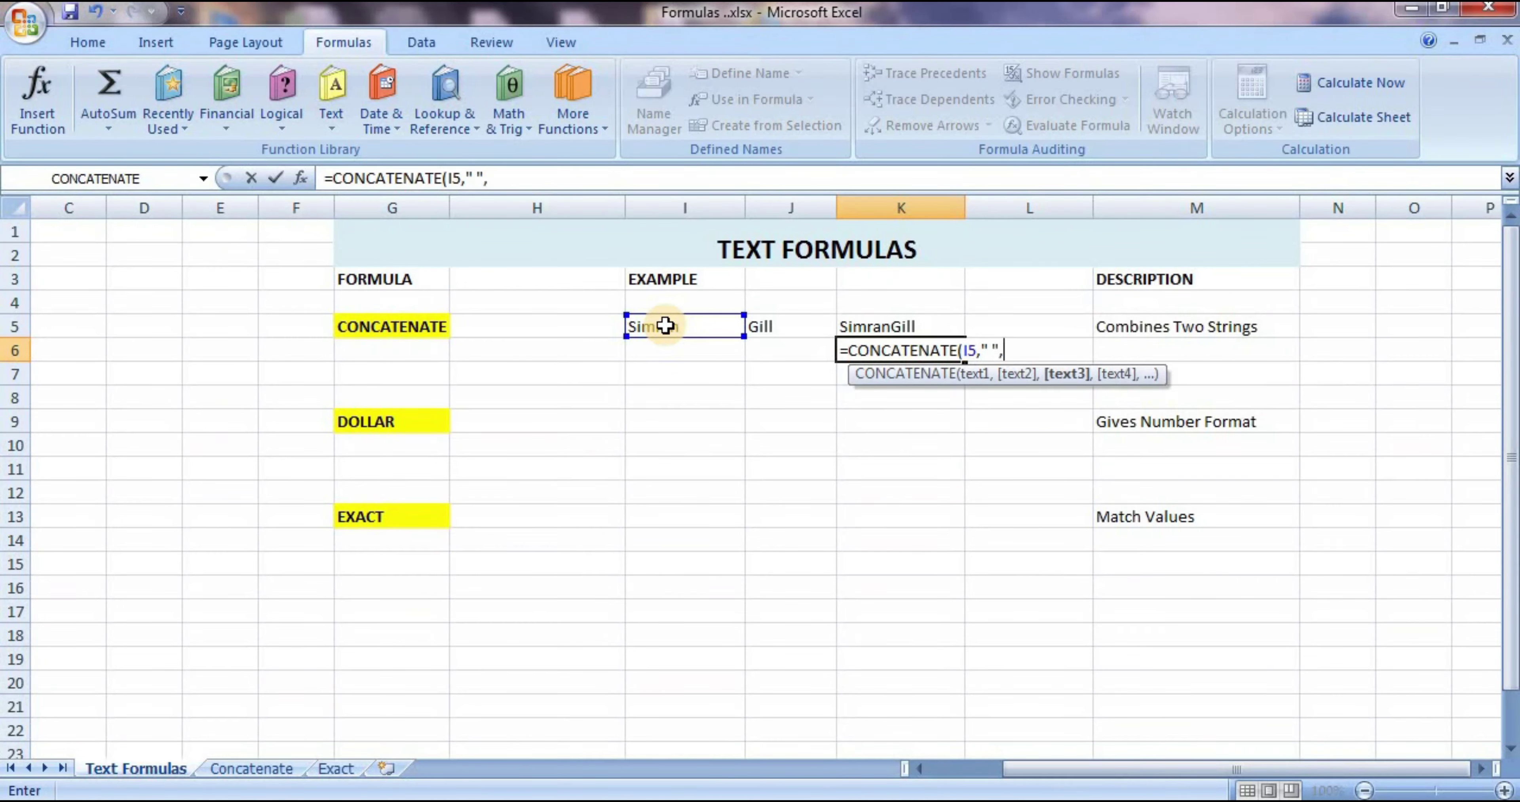
left_click(767, 321)
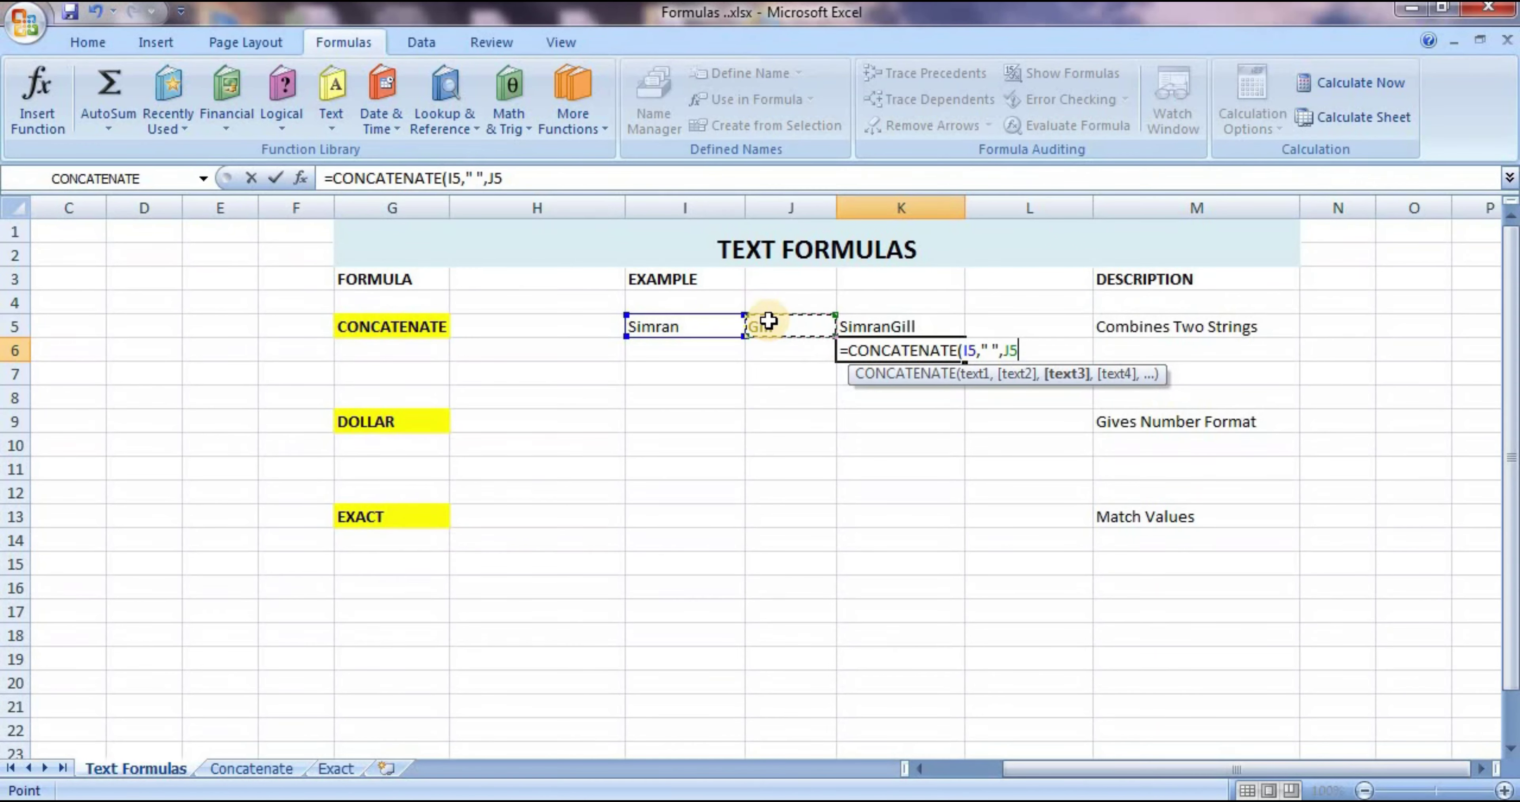
type(")")
key("Return")
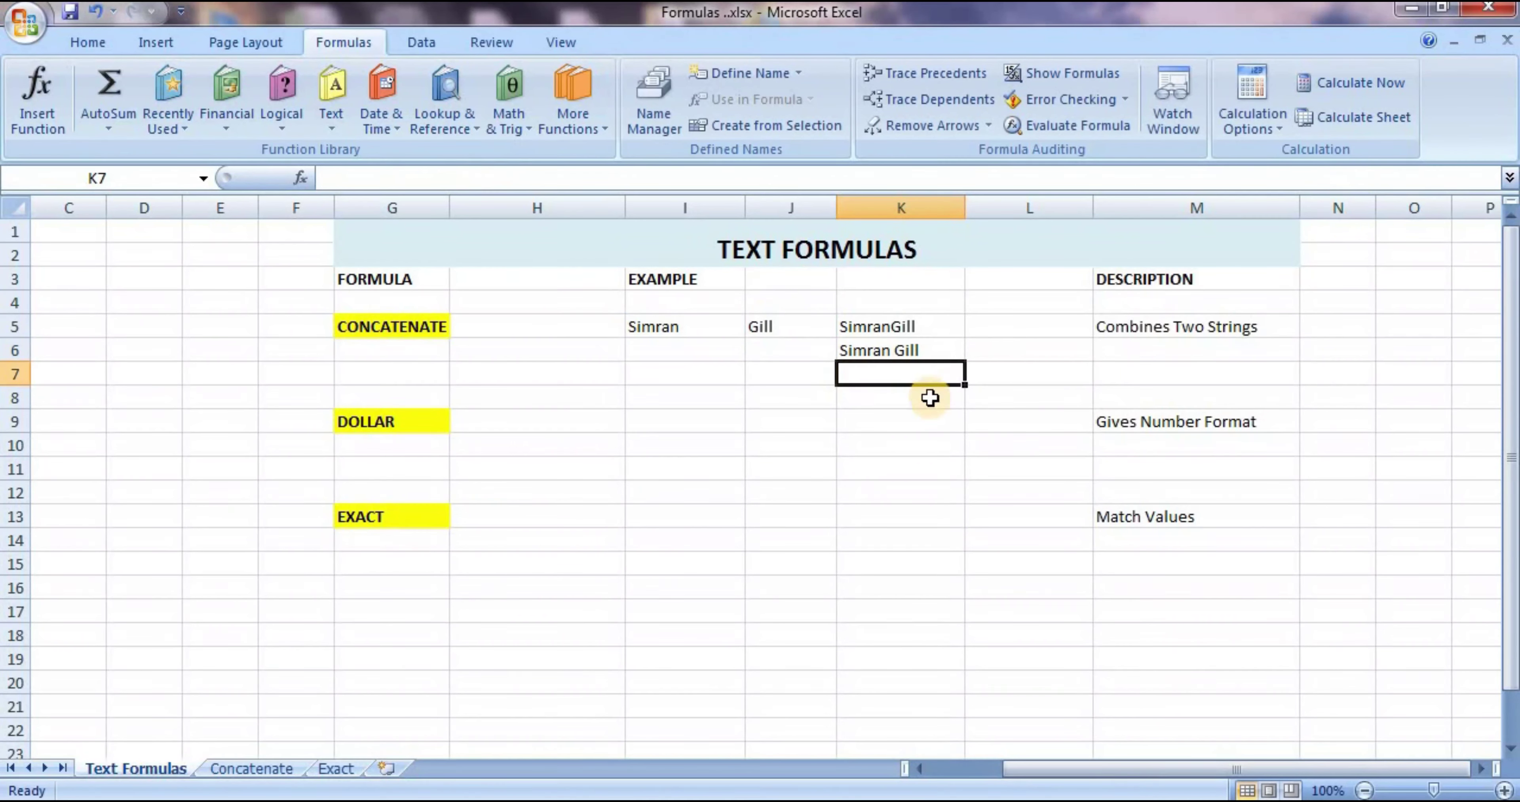
Step: Compare the unspaced K5 formula with the spaced K6 formula
left_click(933, 348)
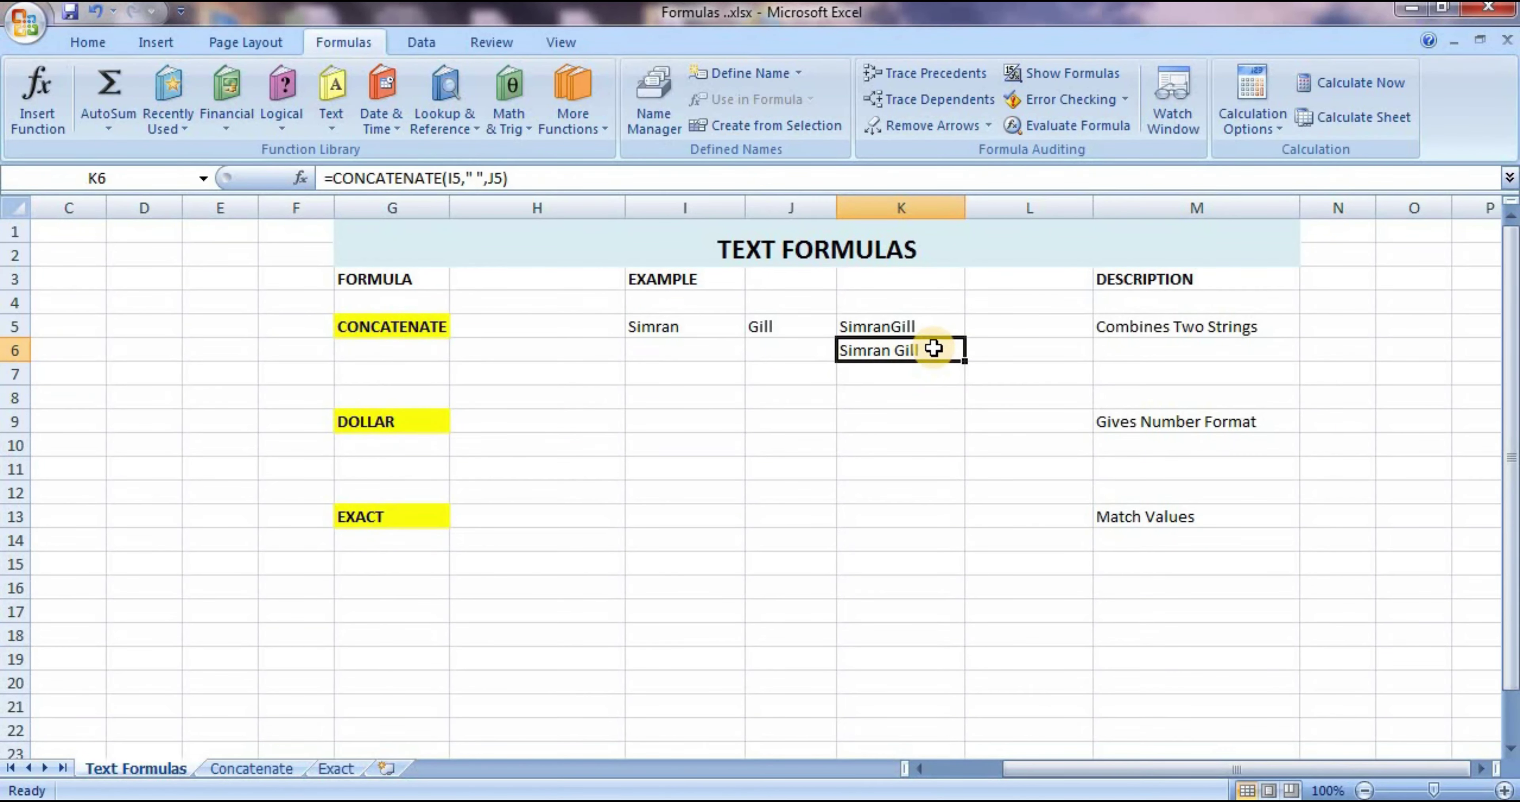
left_click(913, 326)
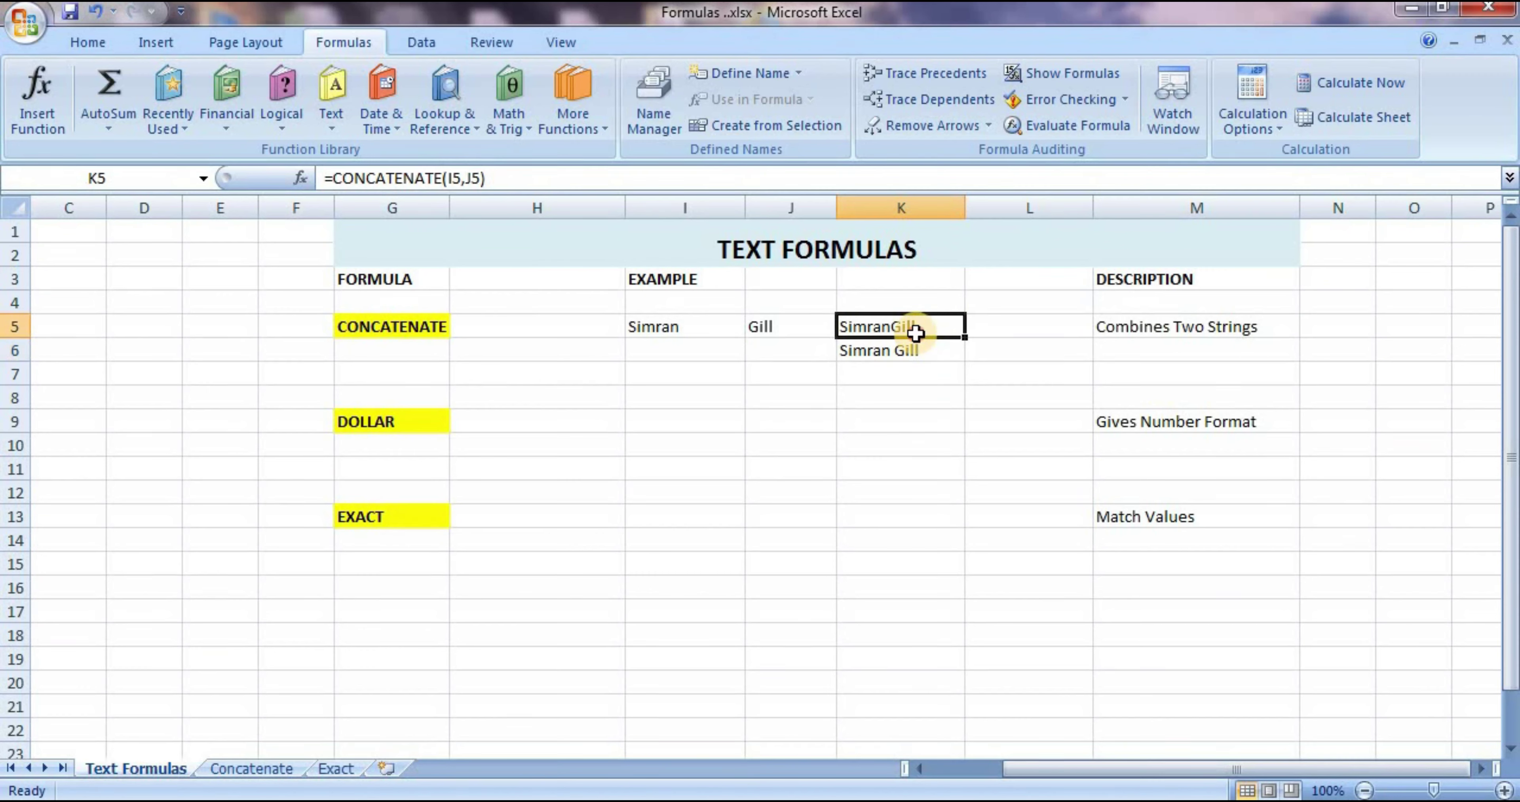
left_click(887, 354)
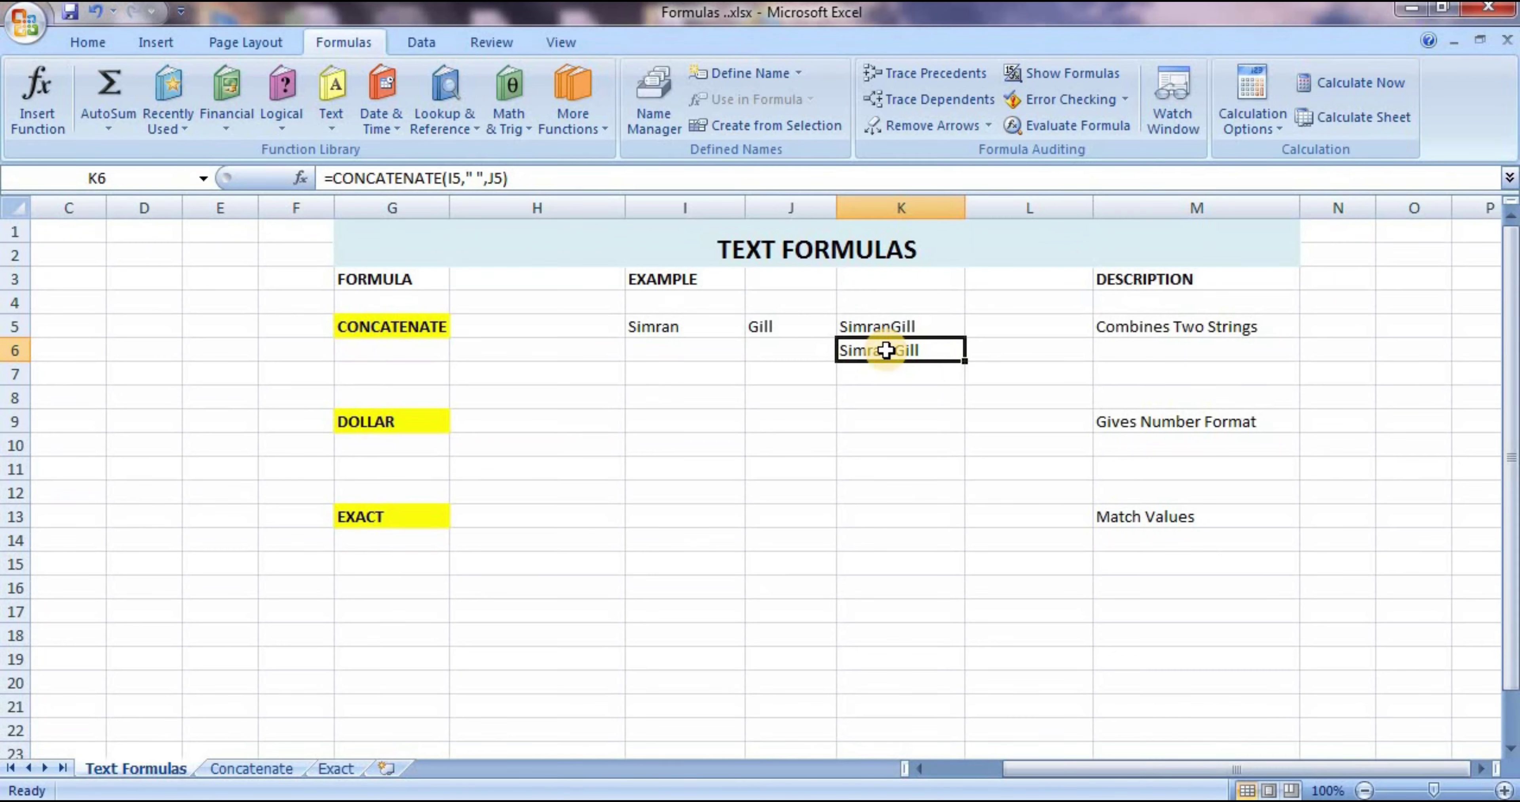
key("Up")
key("Down")
key("Down")
key("Left")
key("Left")
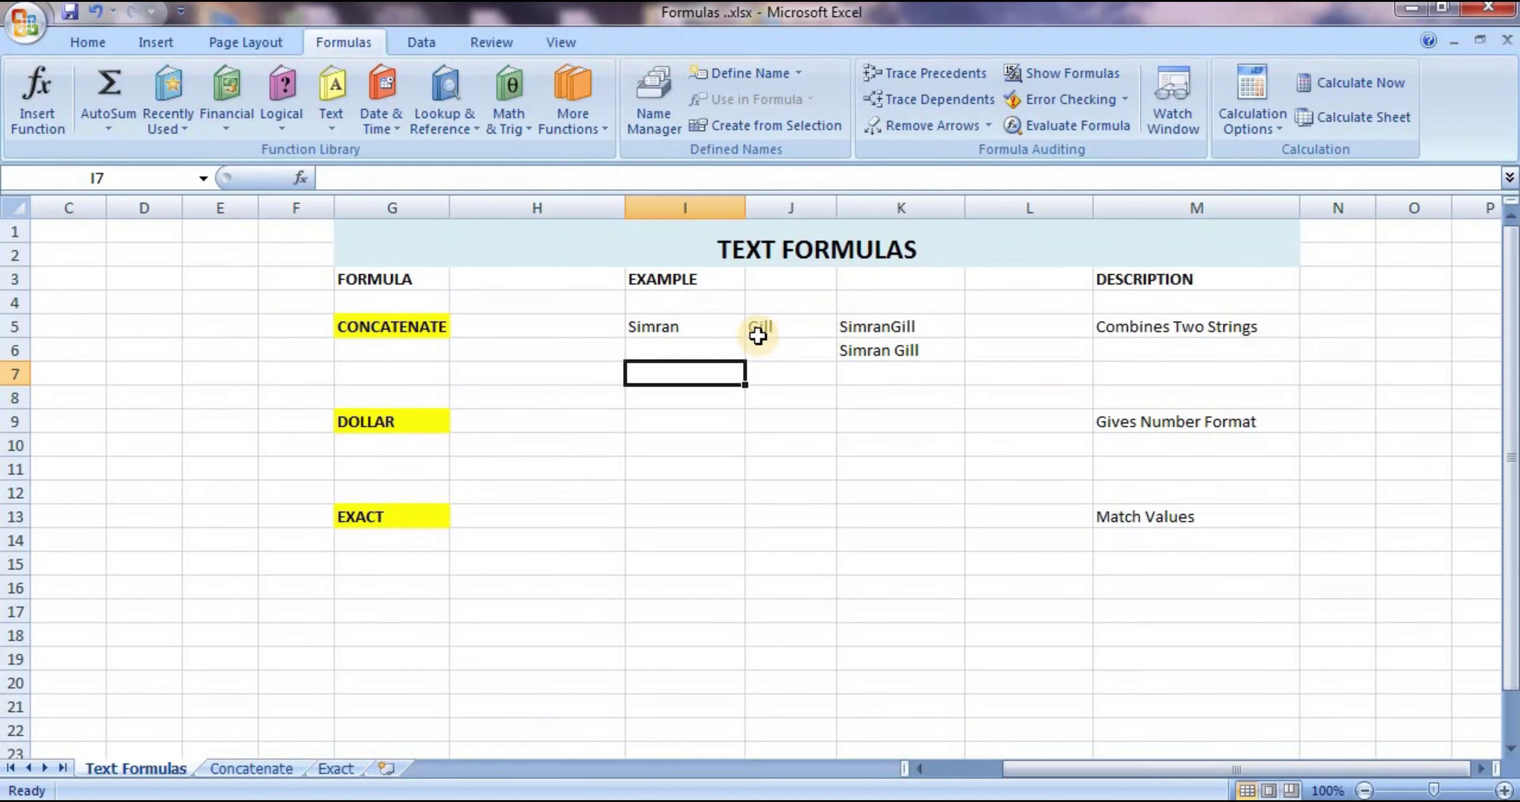
Step: Enter 91 in I7, a ten-digit phone number in J7, and =CONCATENATE("+",I7,"-",J7) in K7
type("9")
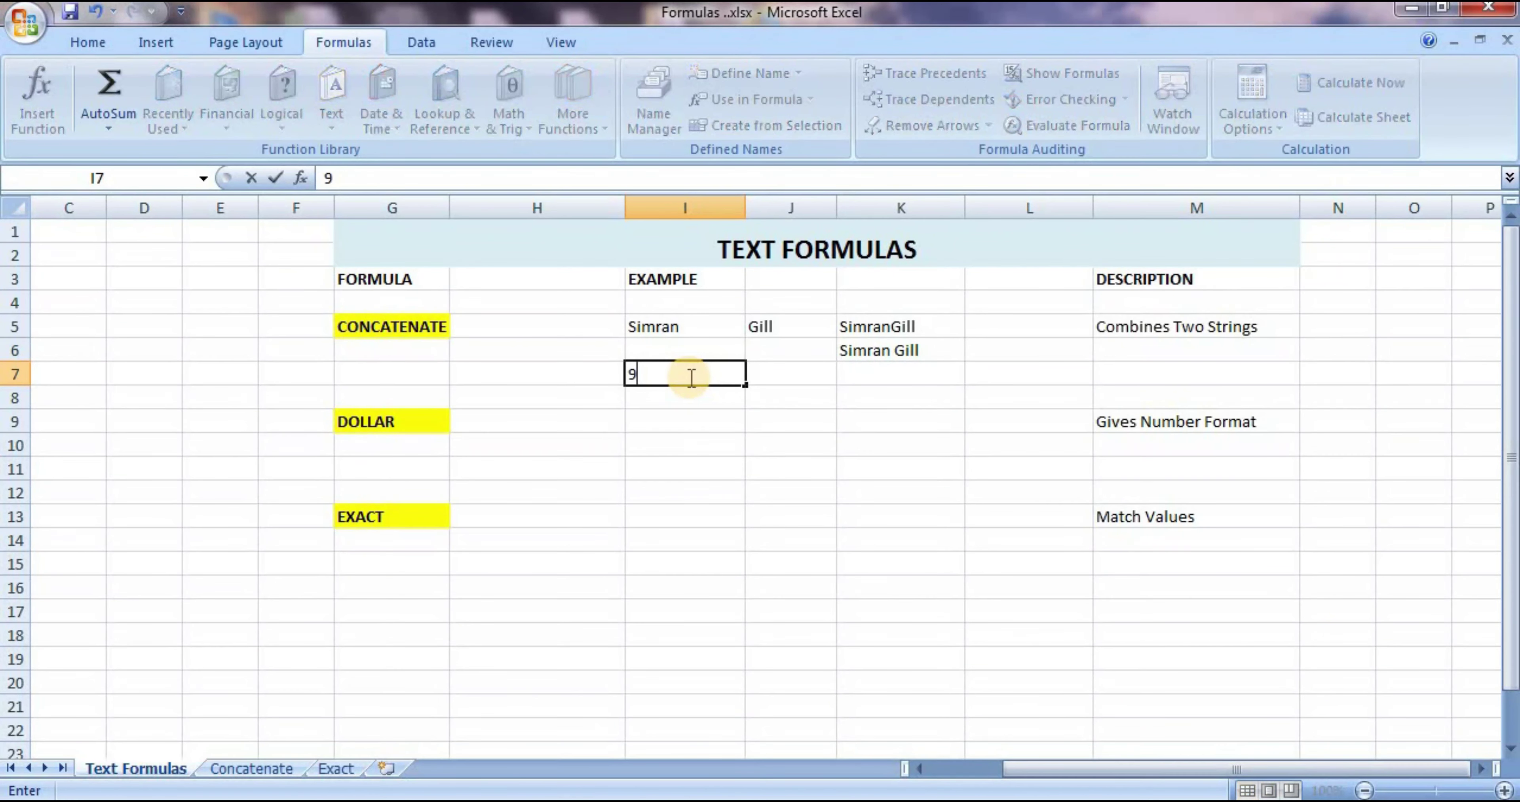
type("1")
key("Tab")
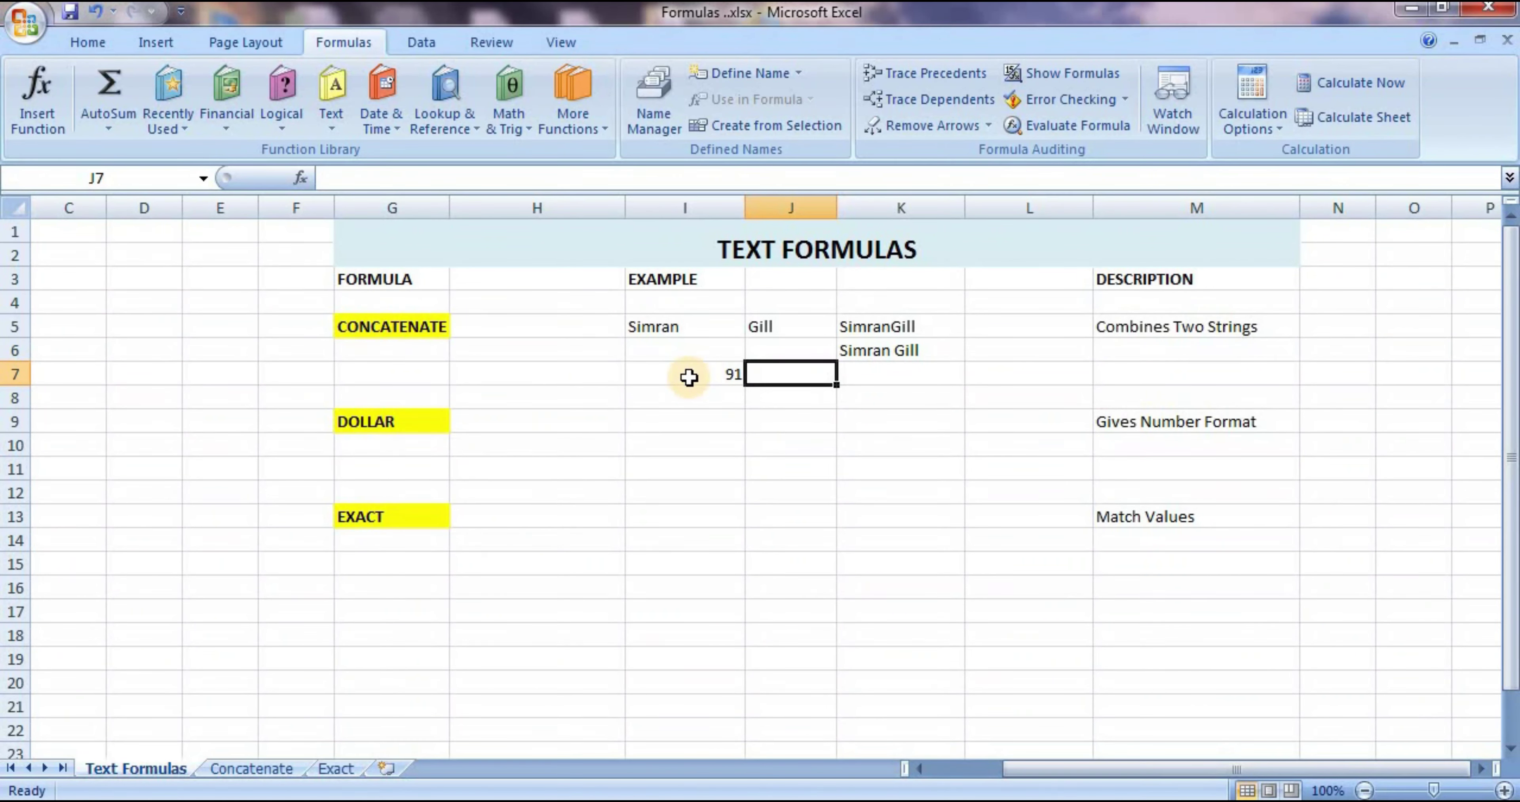
type("99876543")
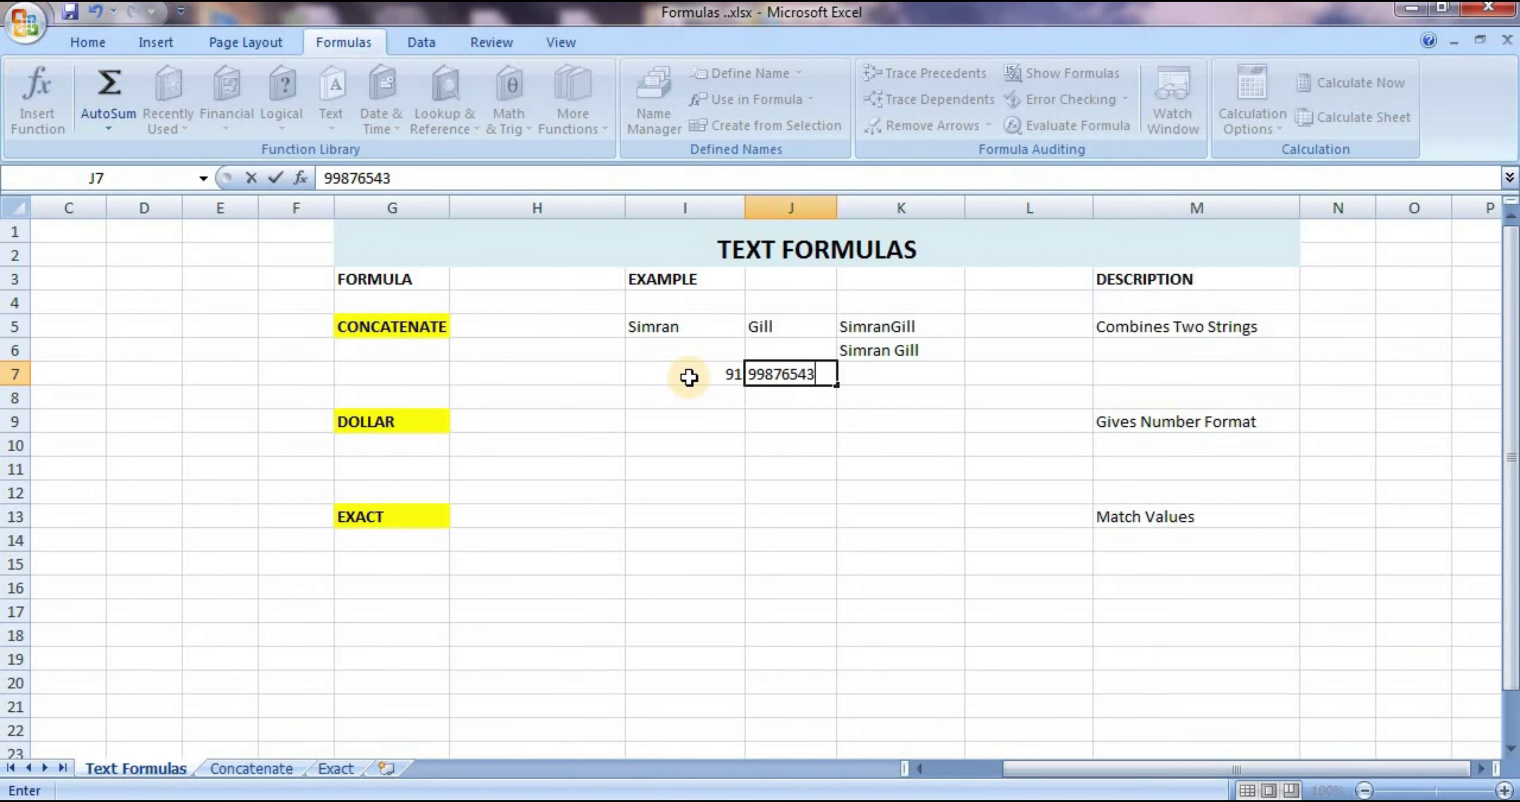
type("21")
key("Tab")
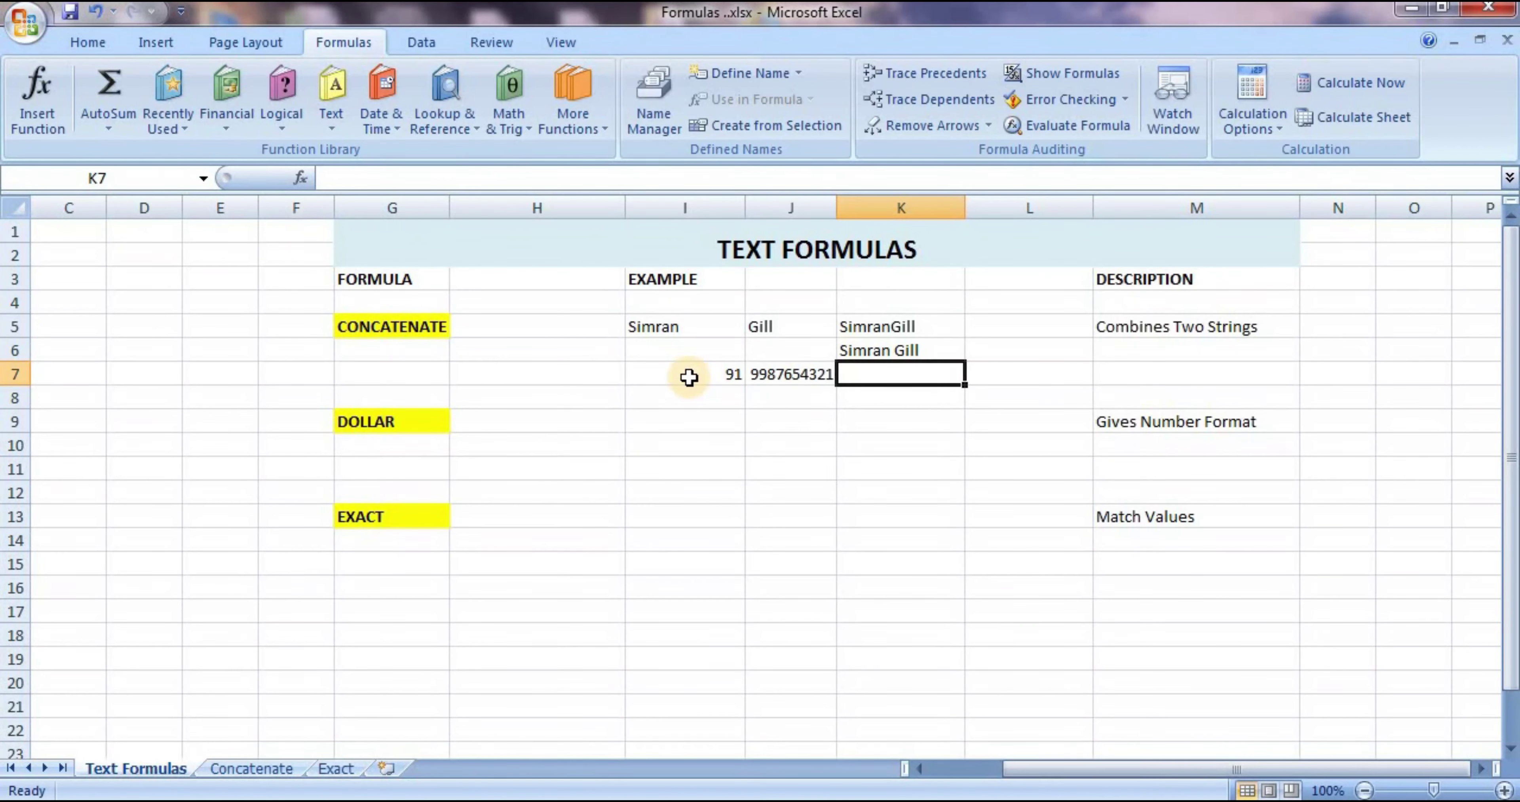
type("=")
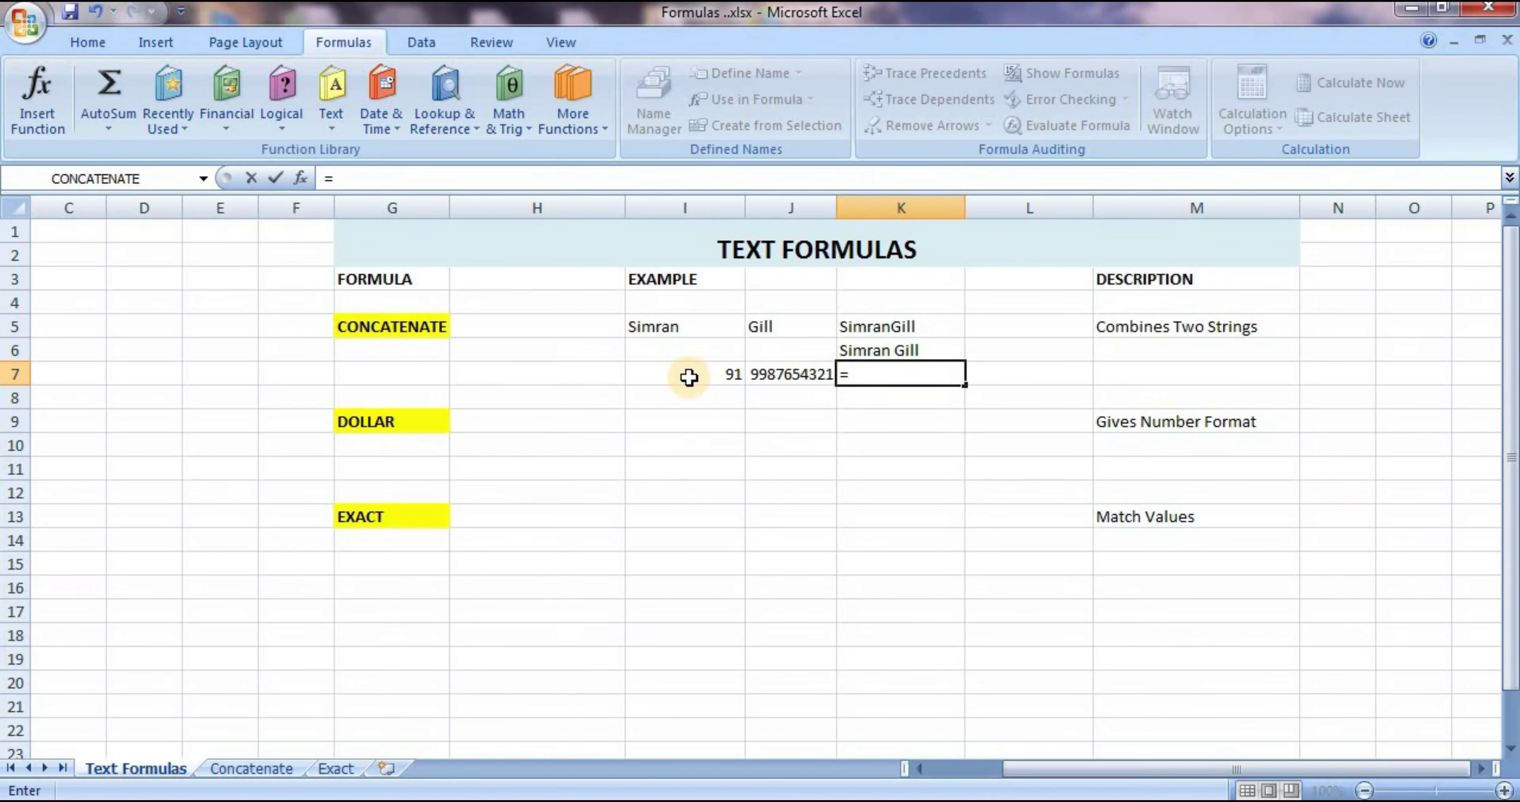
type("con")
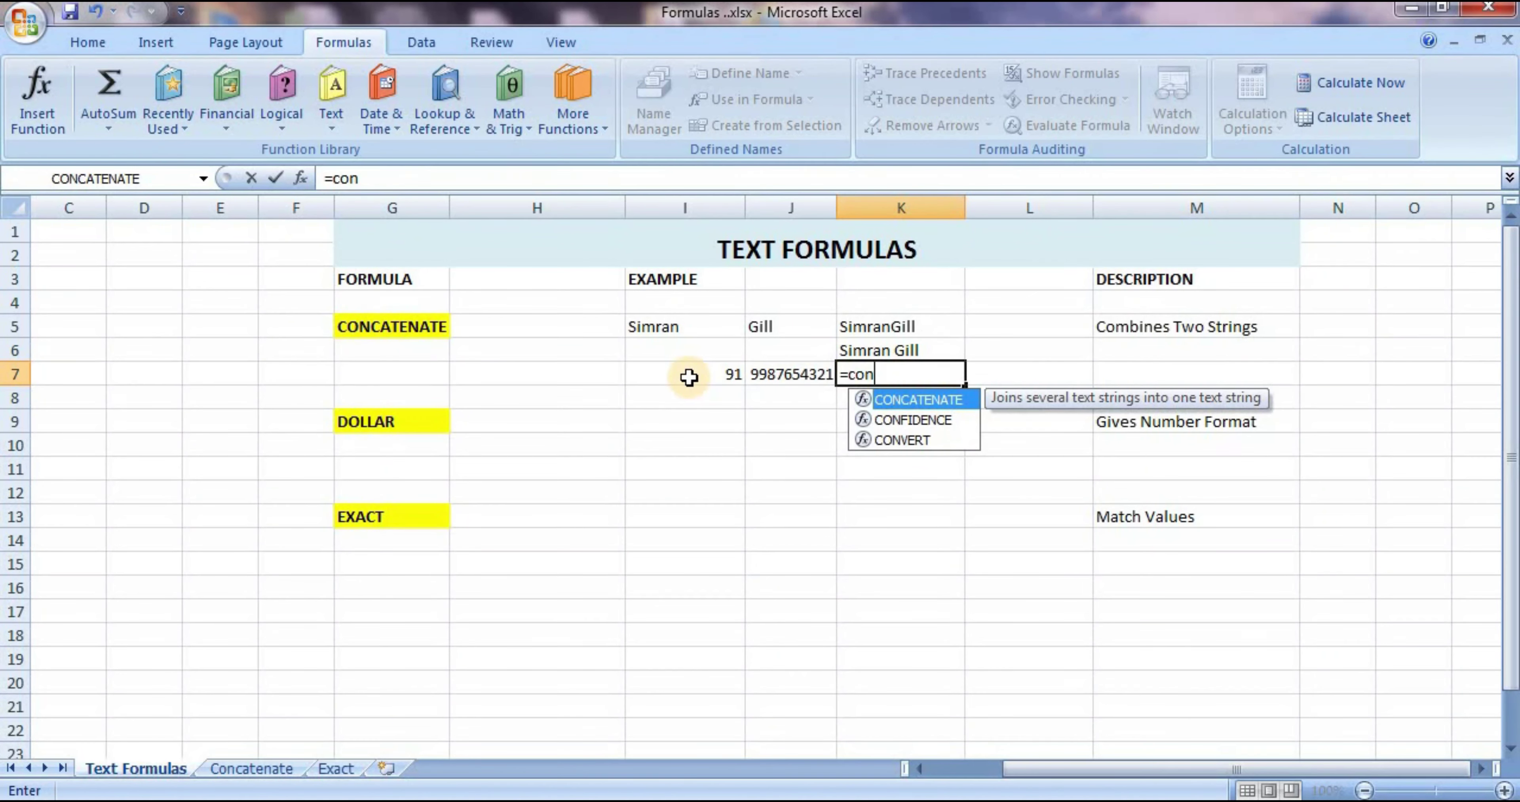
key("Tab")
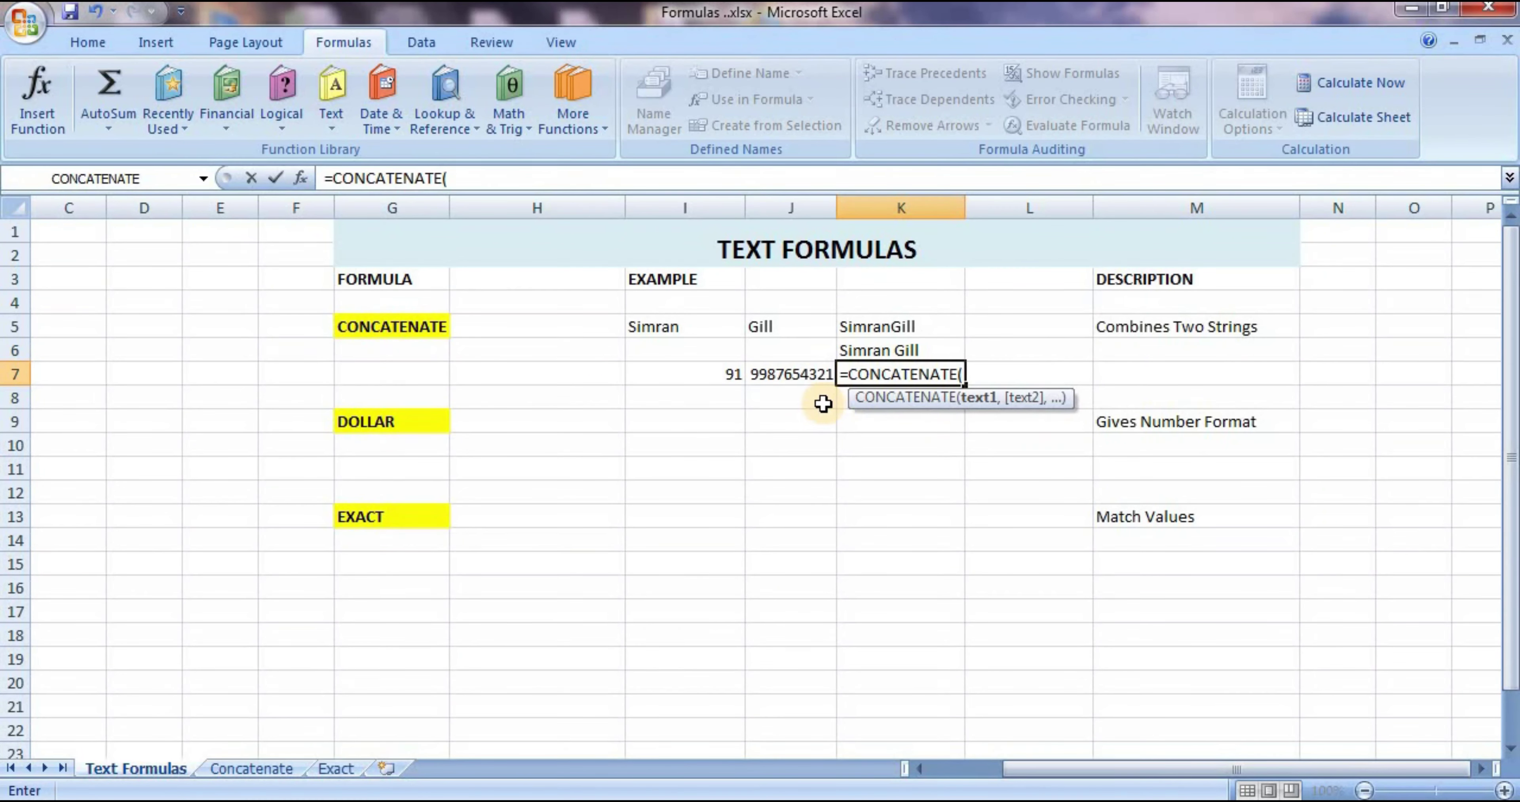
type("\"")
type("+\"")
type(",")
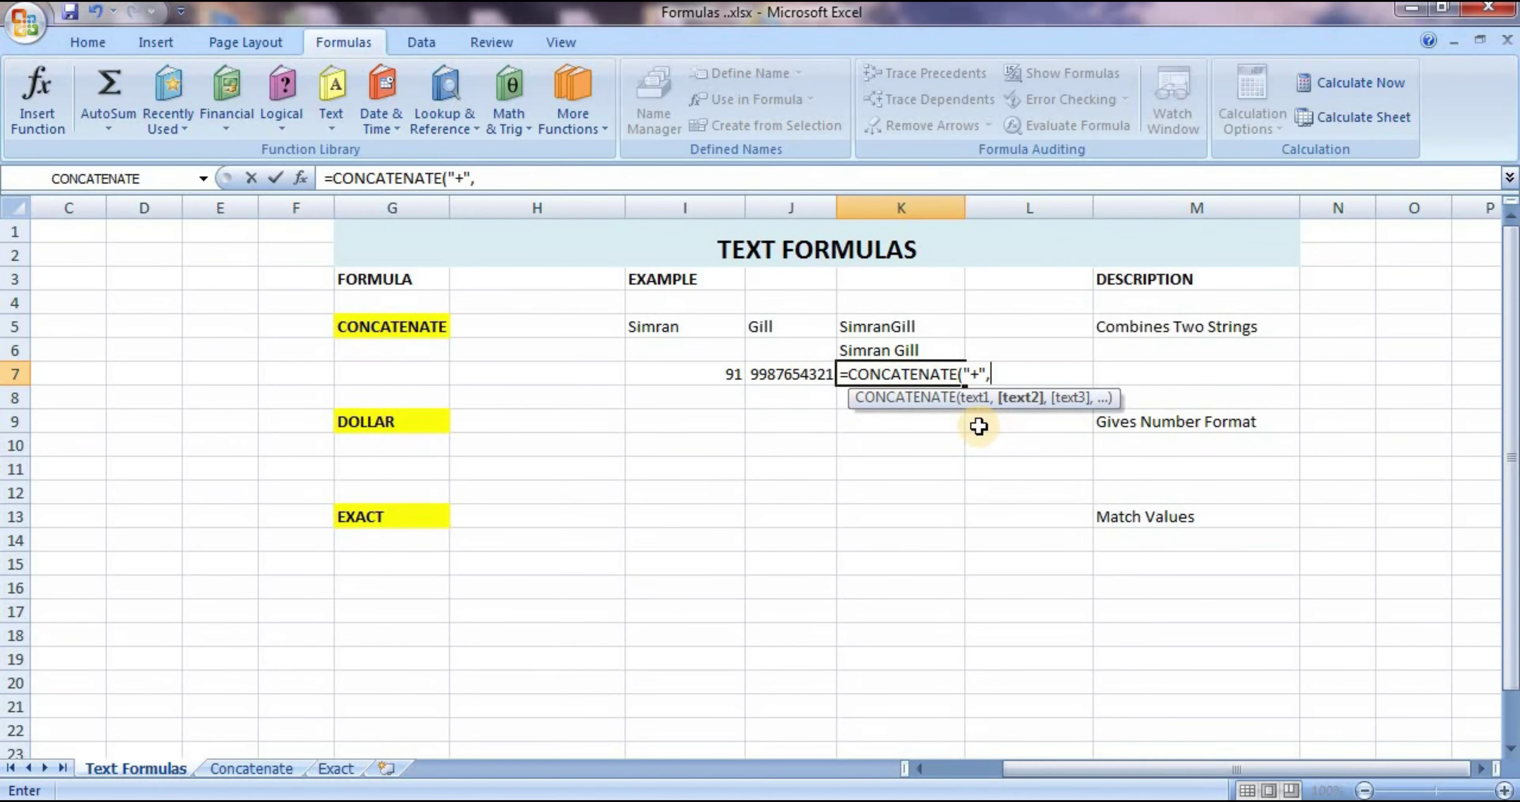
left_click(721, 374)
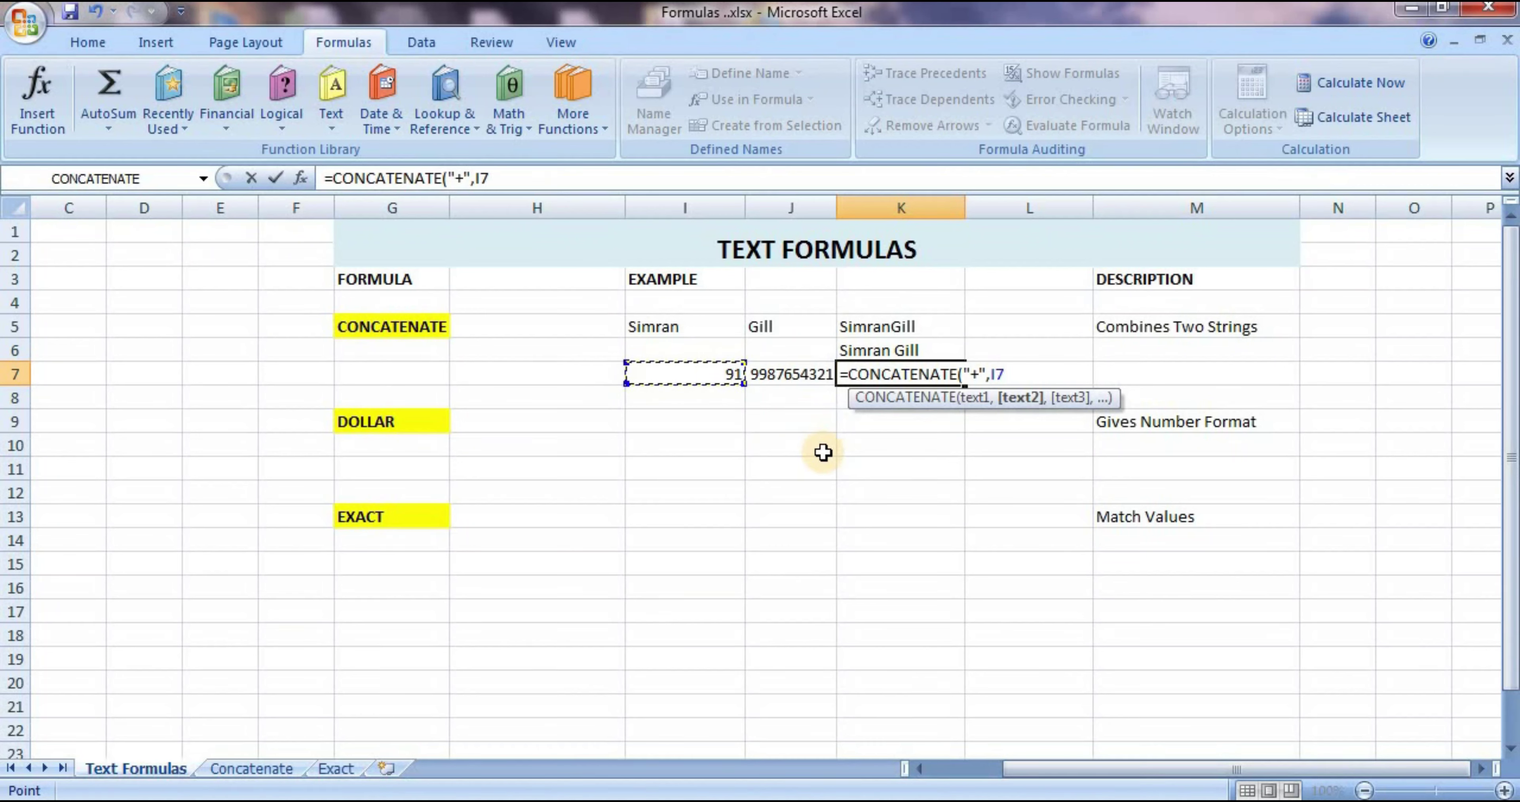
type(",")
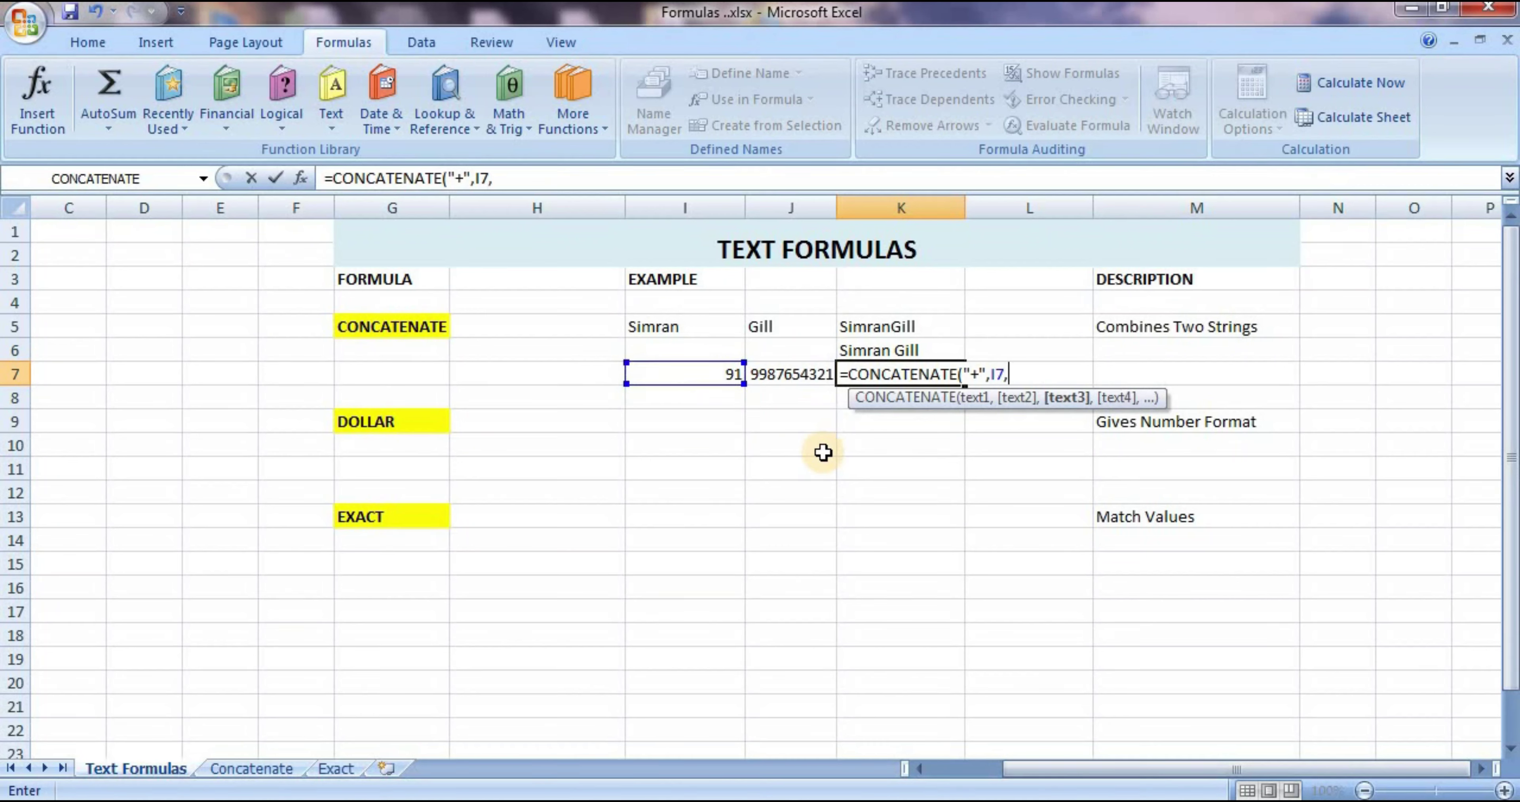
type("\"-")
type("\",")
left_click(796, 375)
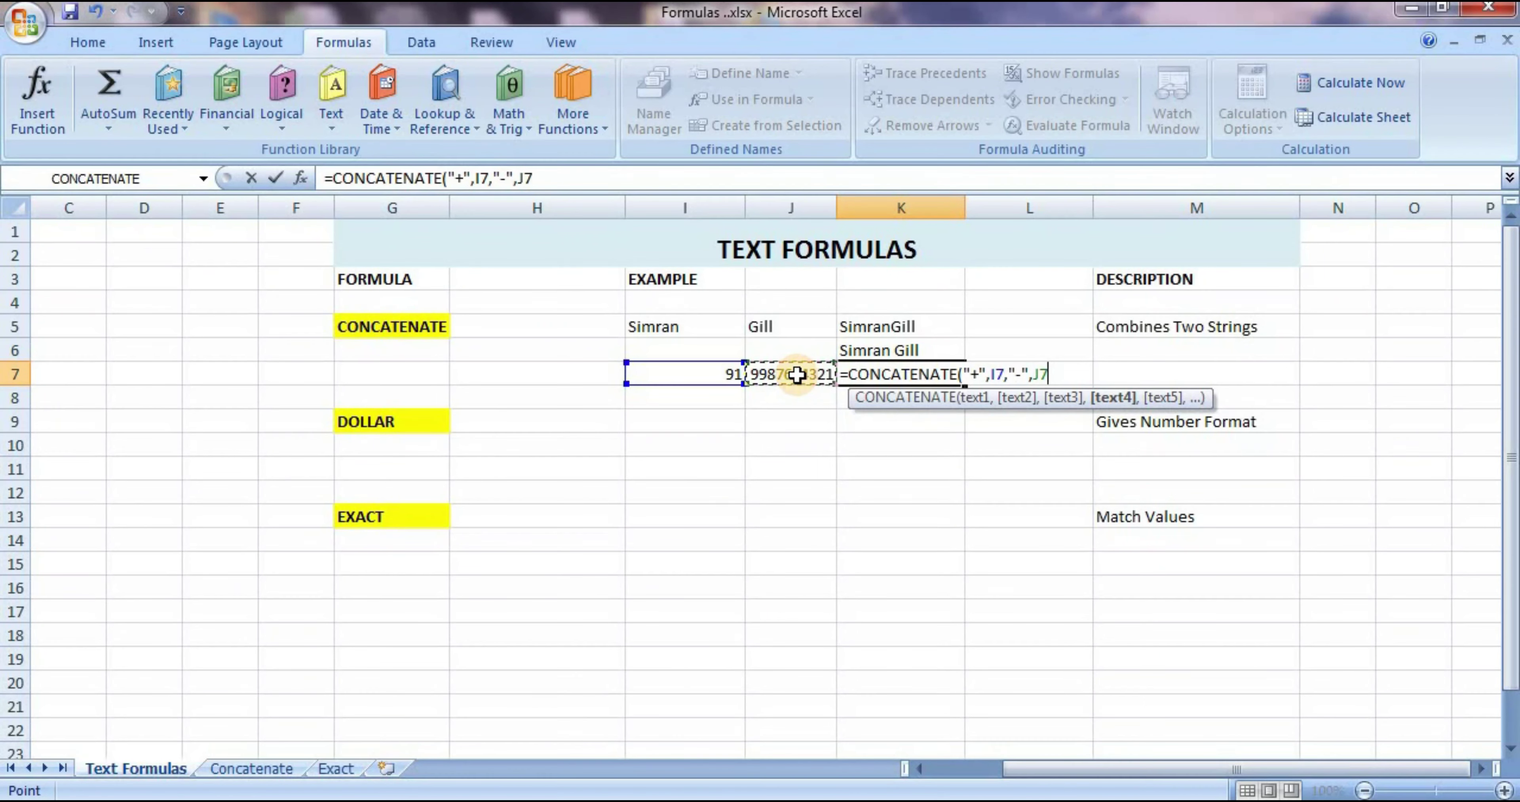
type(")")
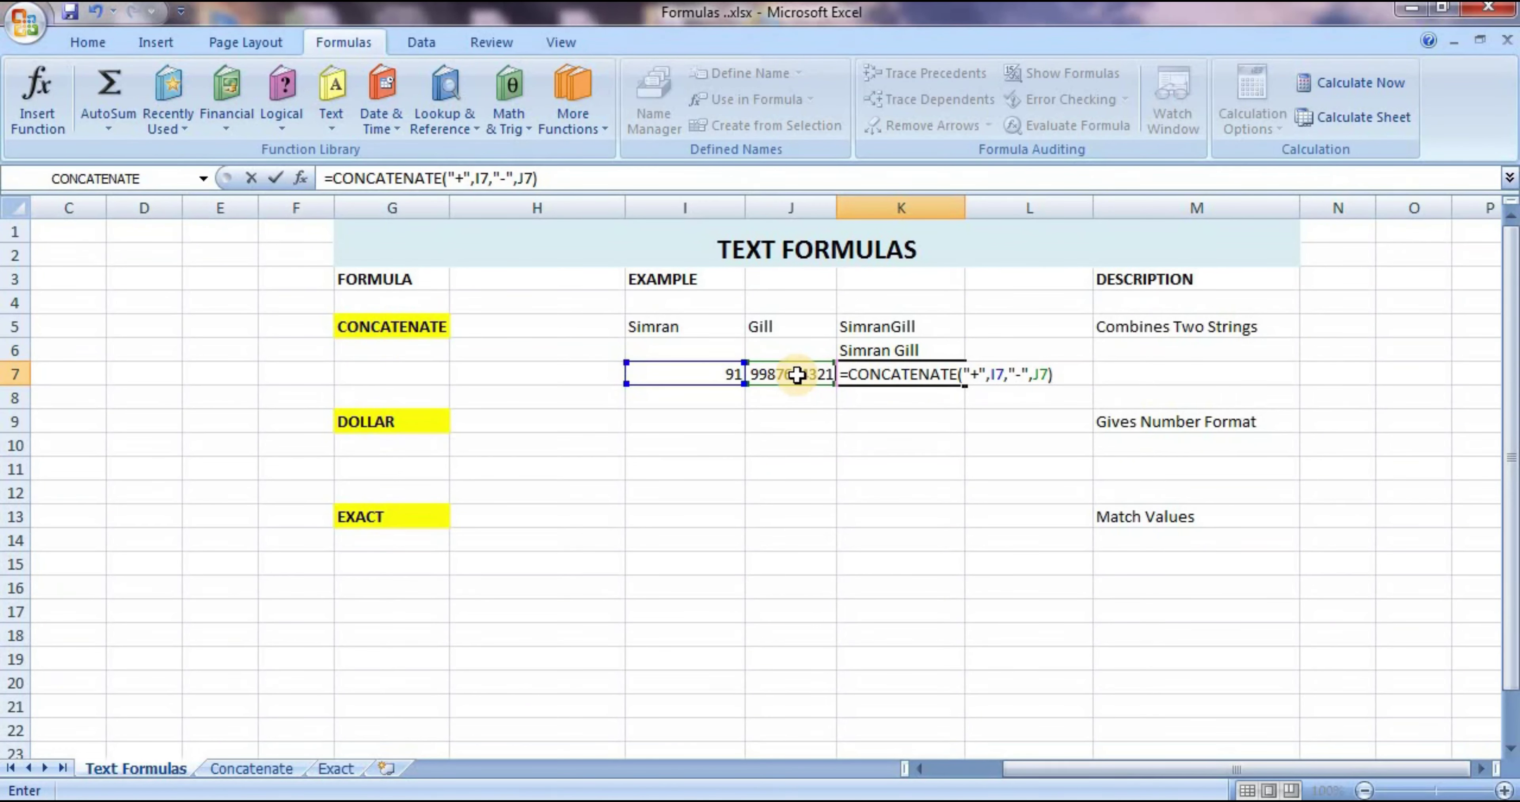
key("Return")
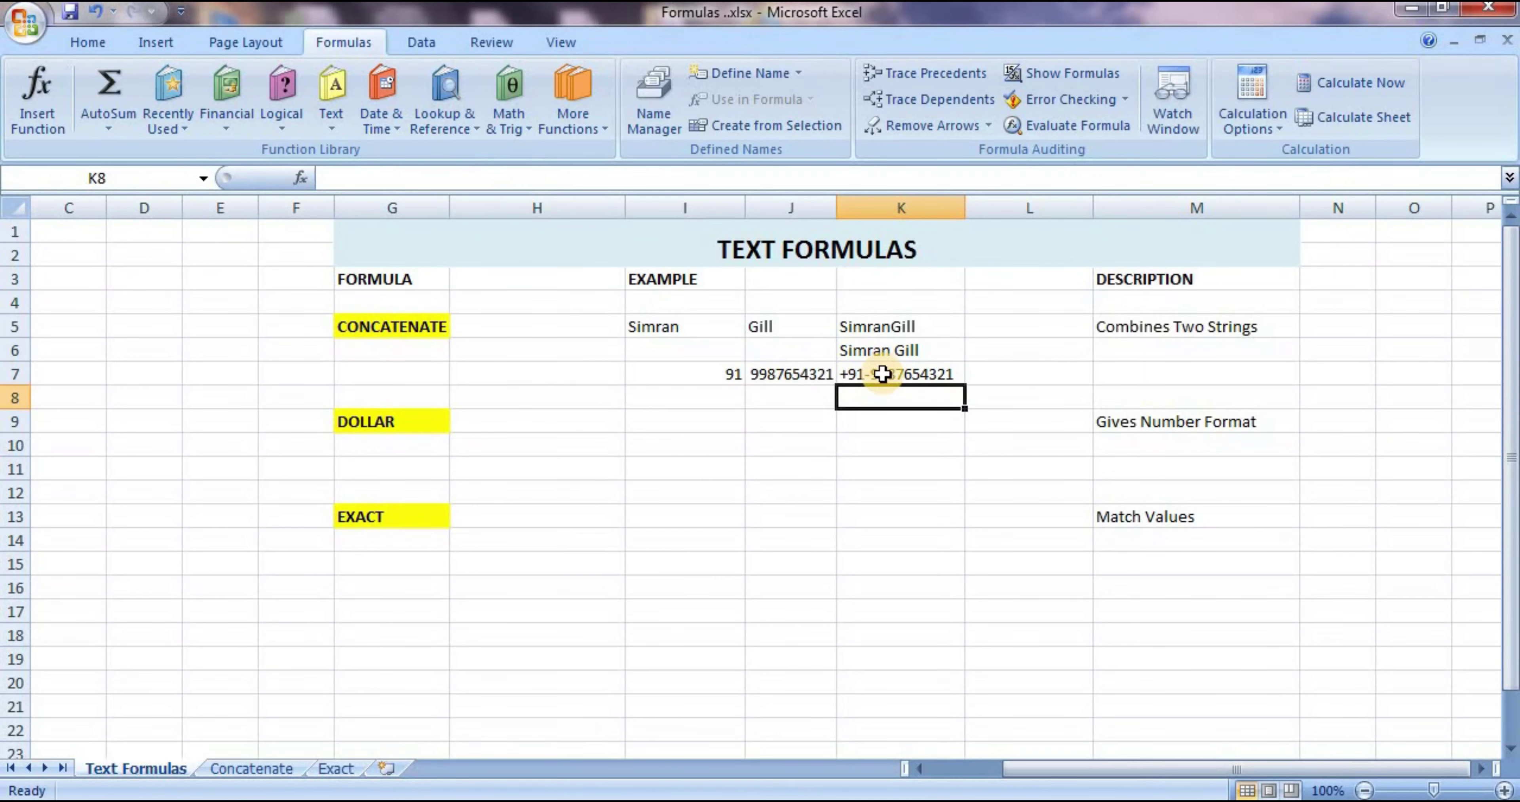
Step: Review the +91- prefixed result in K7, then go to the Concatenate sheet
left_click(887, 377)
left_click(907, 401)
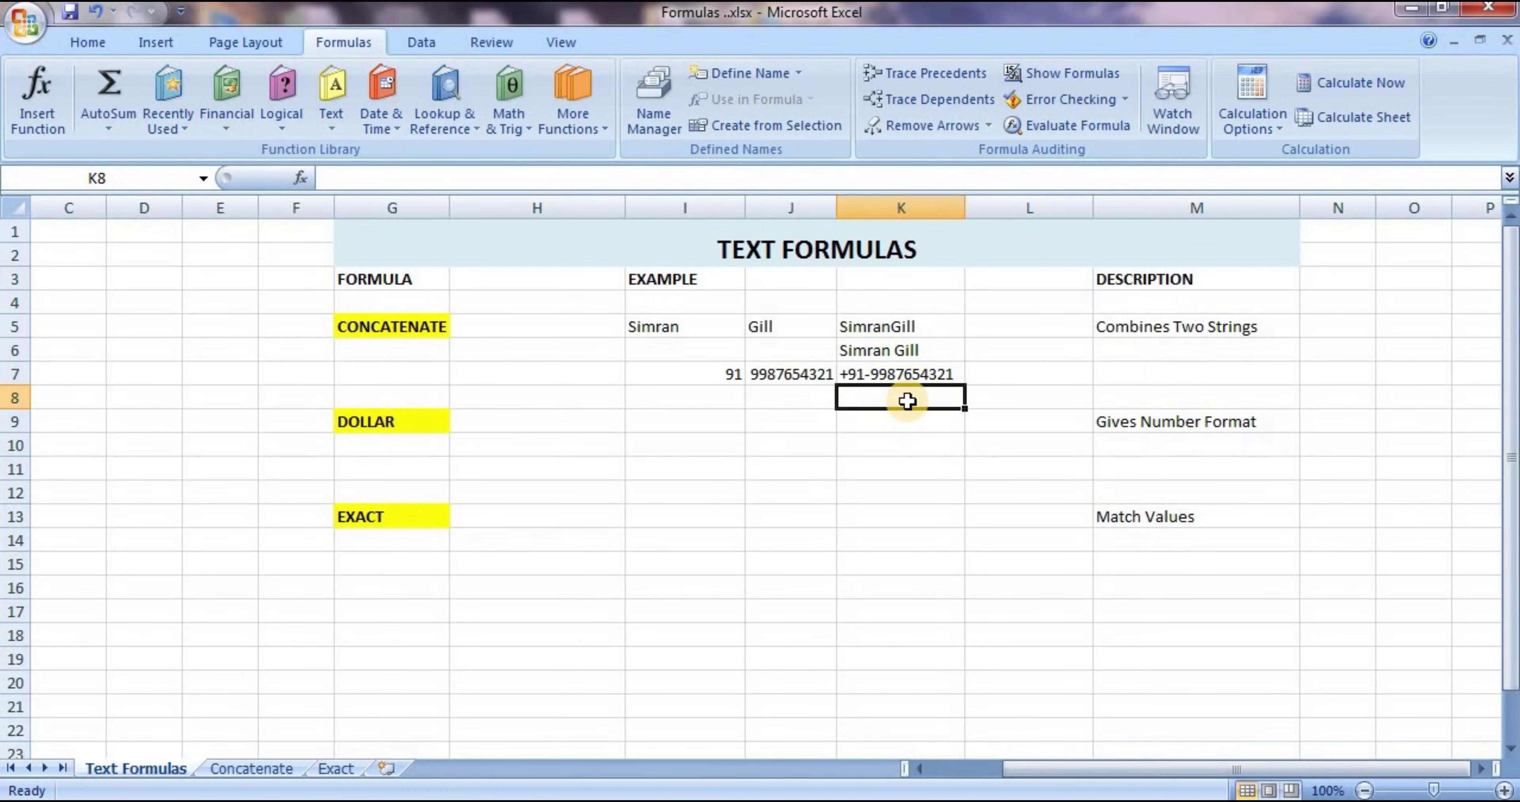
left_click(891, 373)
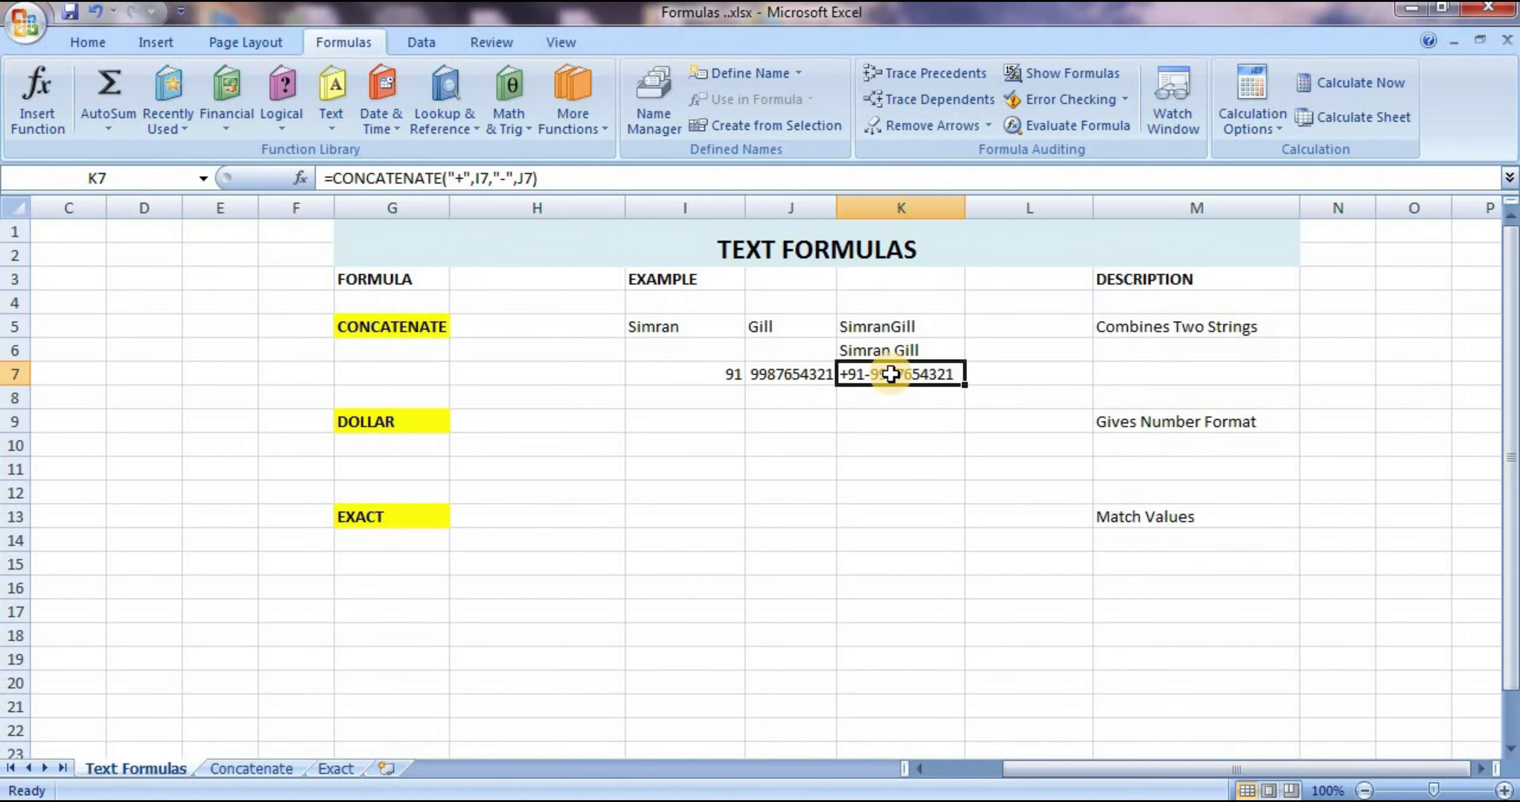
left_click(878, 406)
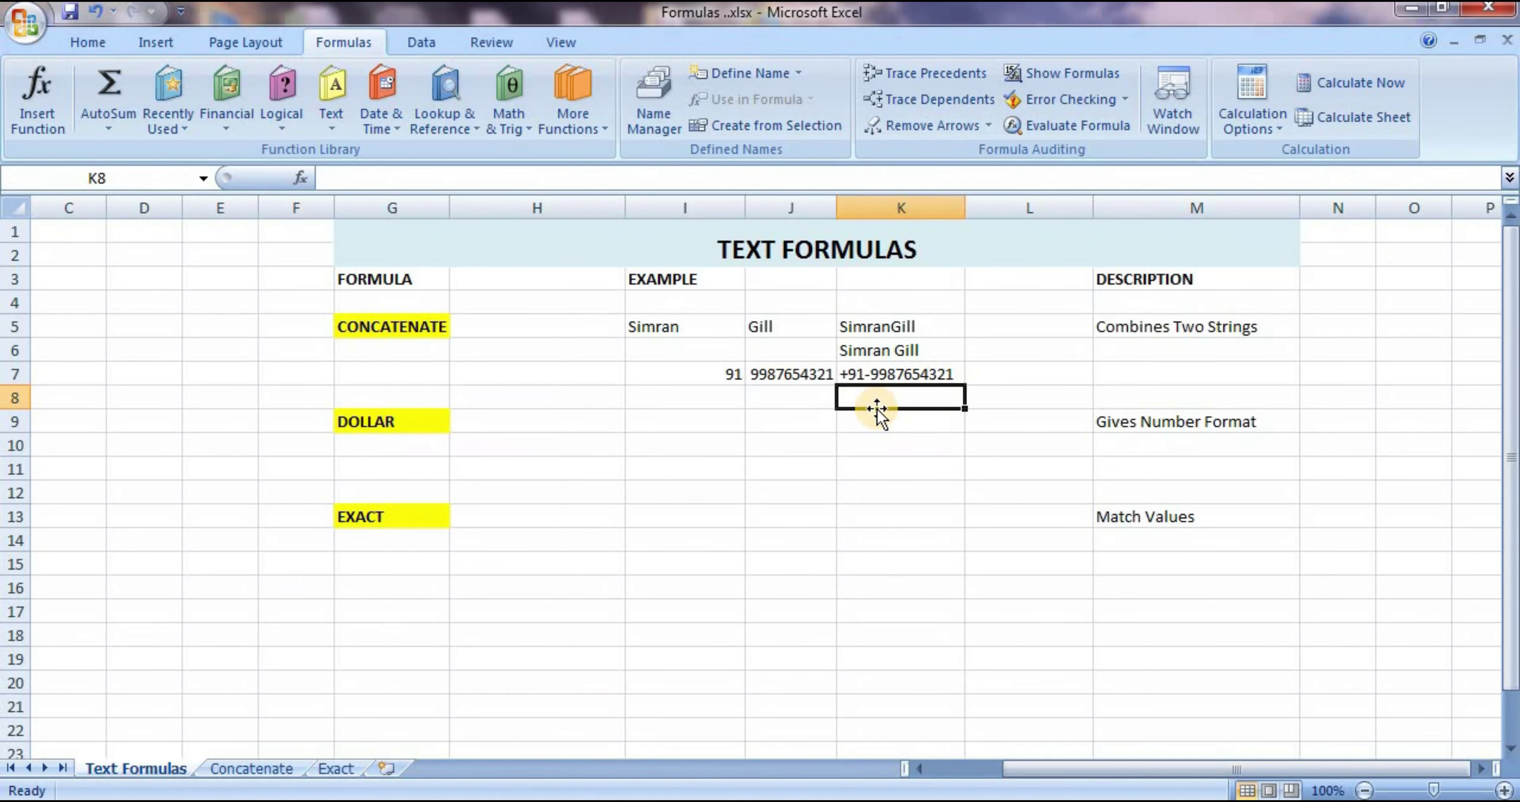
left_click(730, 513)
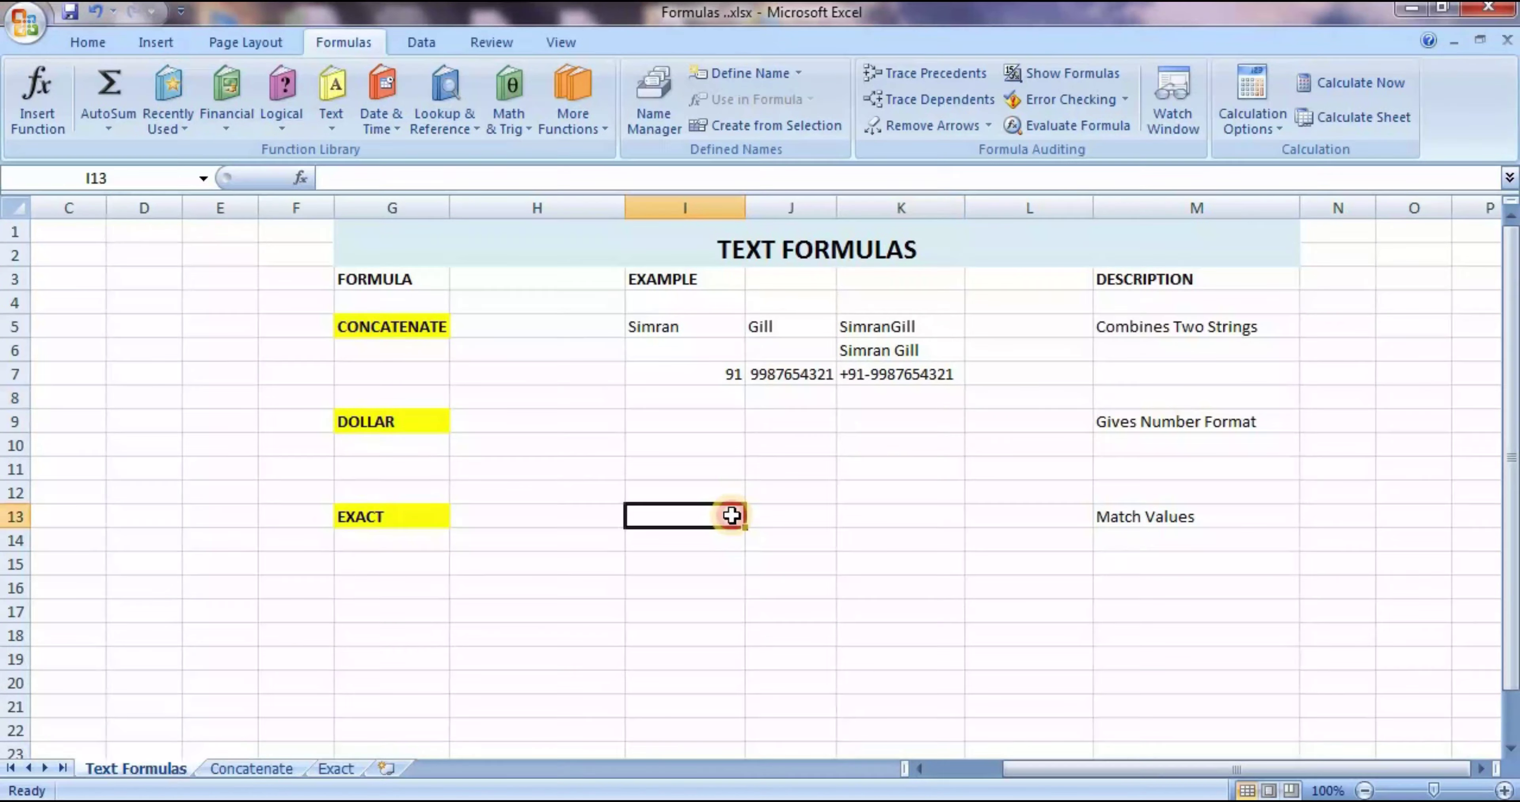
left_click(275, 769)
Step: Survey the first-name, surname and empty full-name columns, then select G4
left_click(497, 378)
left_click(382, 250)
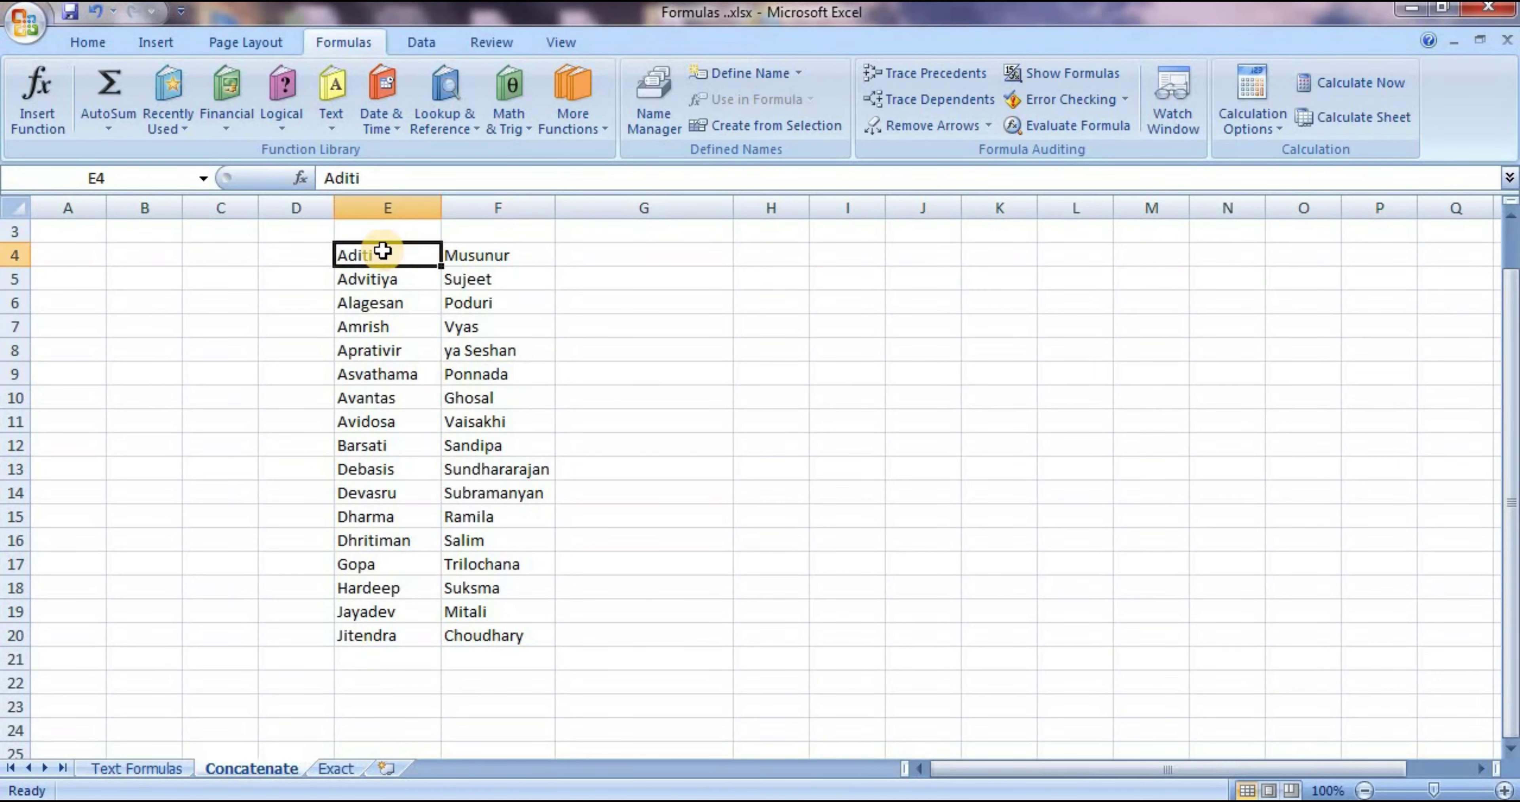
left_click_drag(382, 251, 412, 496)
left_click(484, 493)
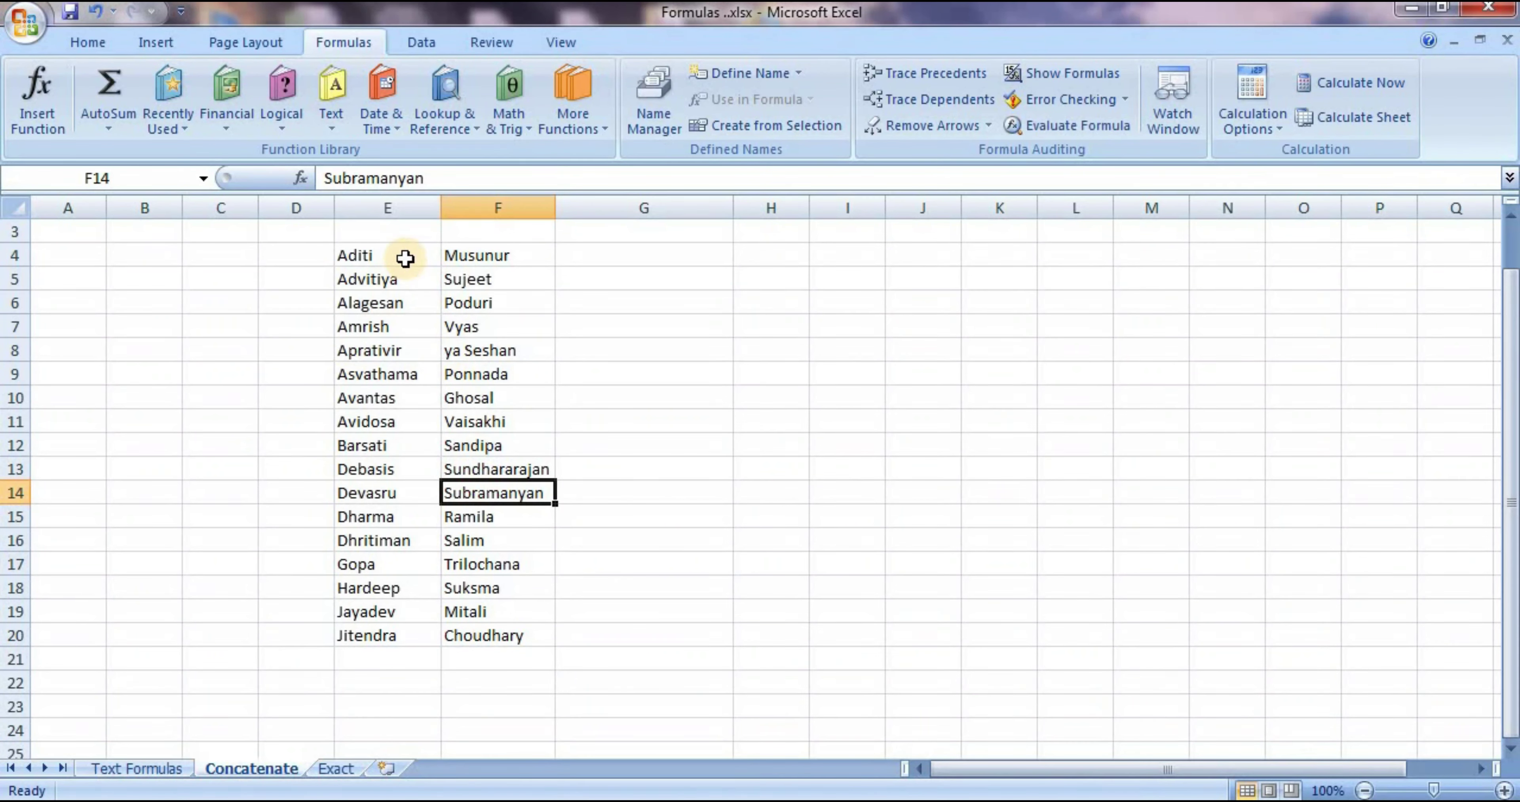
left_click_drag(405, 257, 407, 538)
left_click(531, 393)
left_click(509, 283)
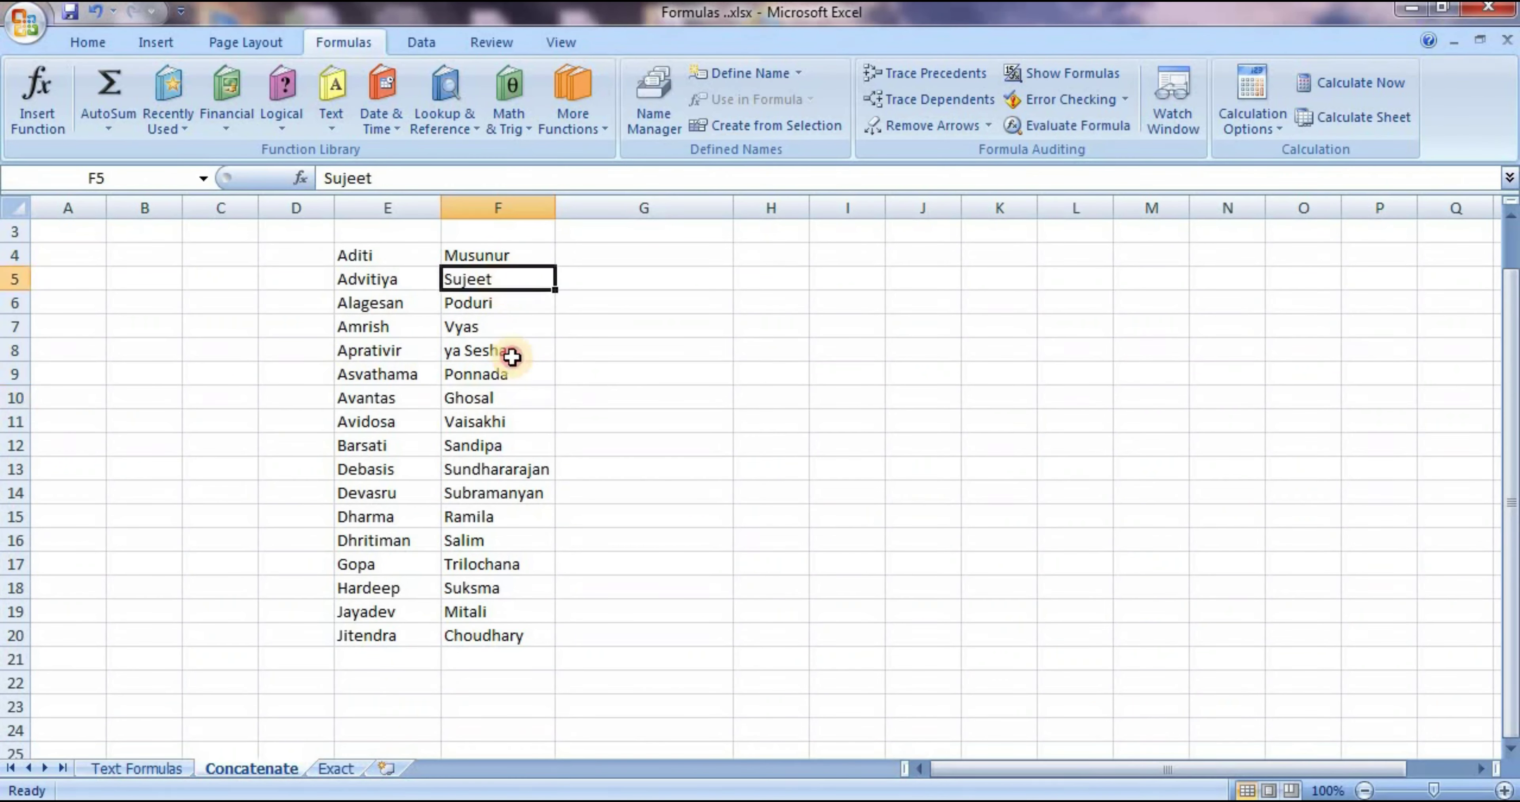
left_click_drag(511, 356, 533, 466)
left_click(533, 465)
left_click(621, 413)
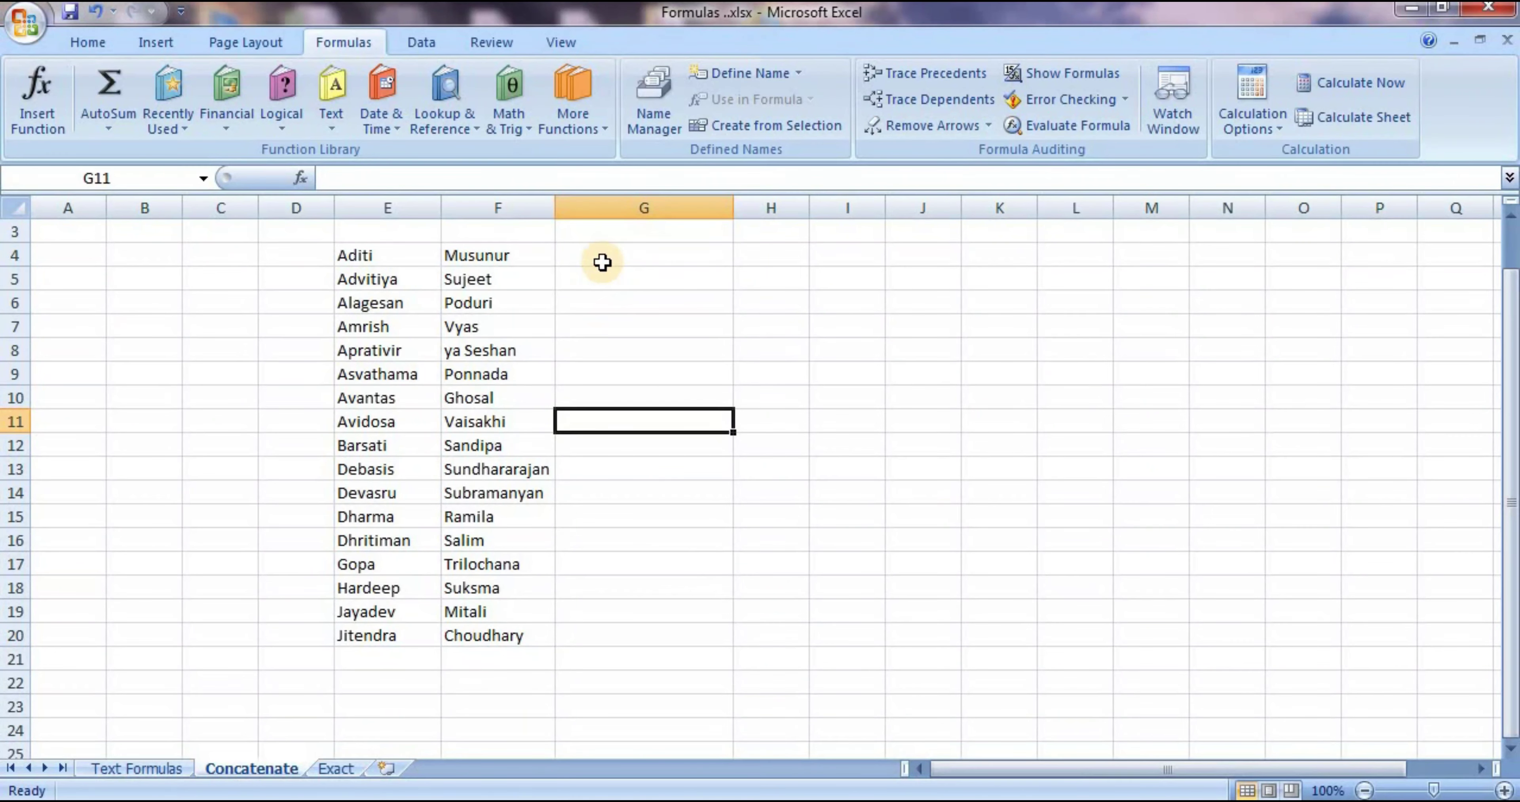
left_click_drag(602, 263, 627, 554)
left_click(626, 447)
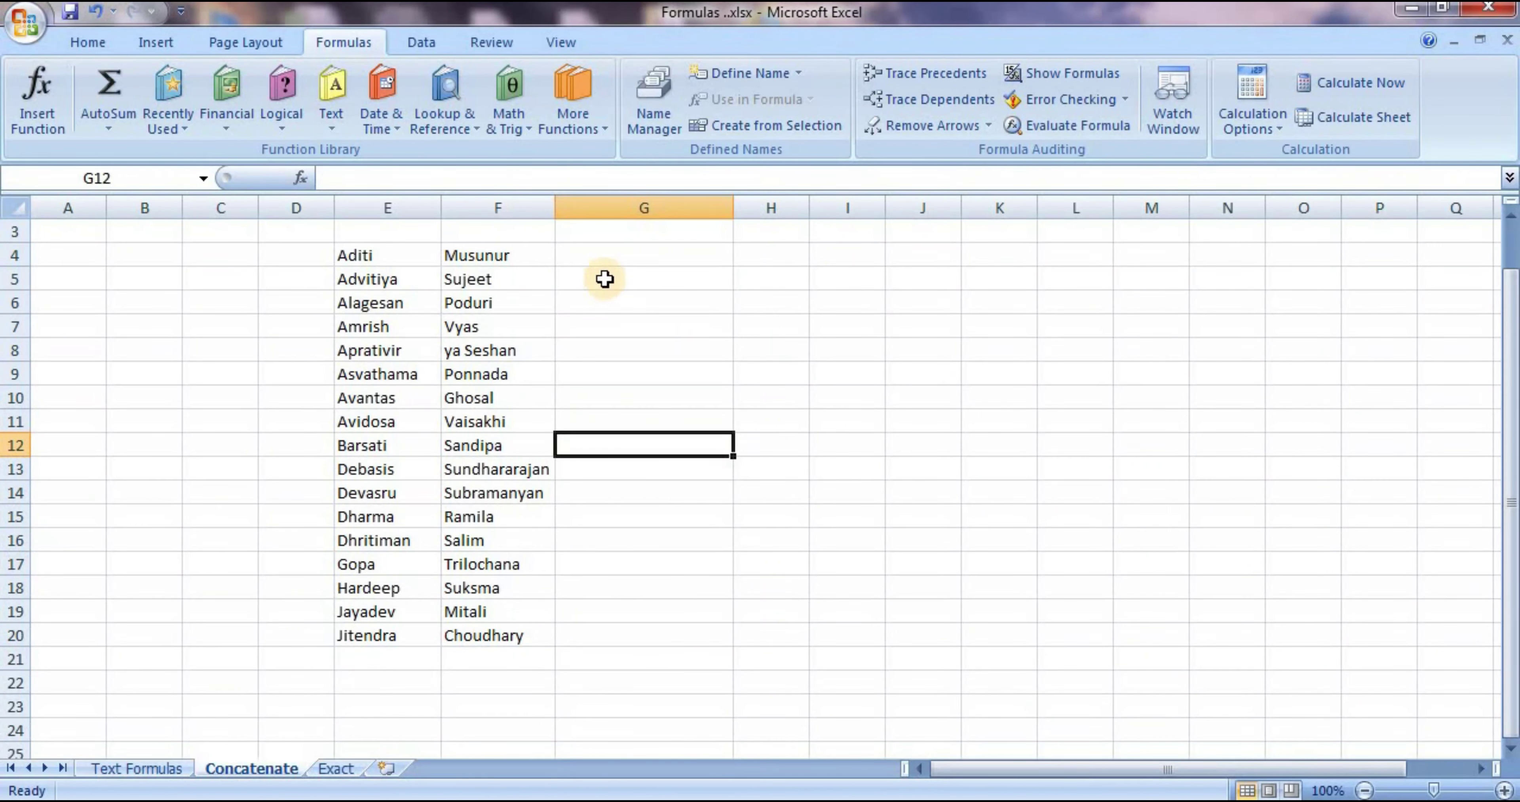
left_click(597, 261)
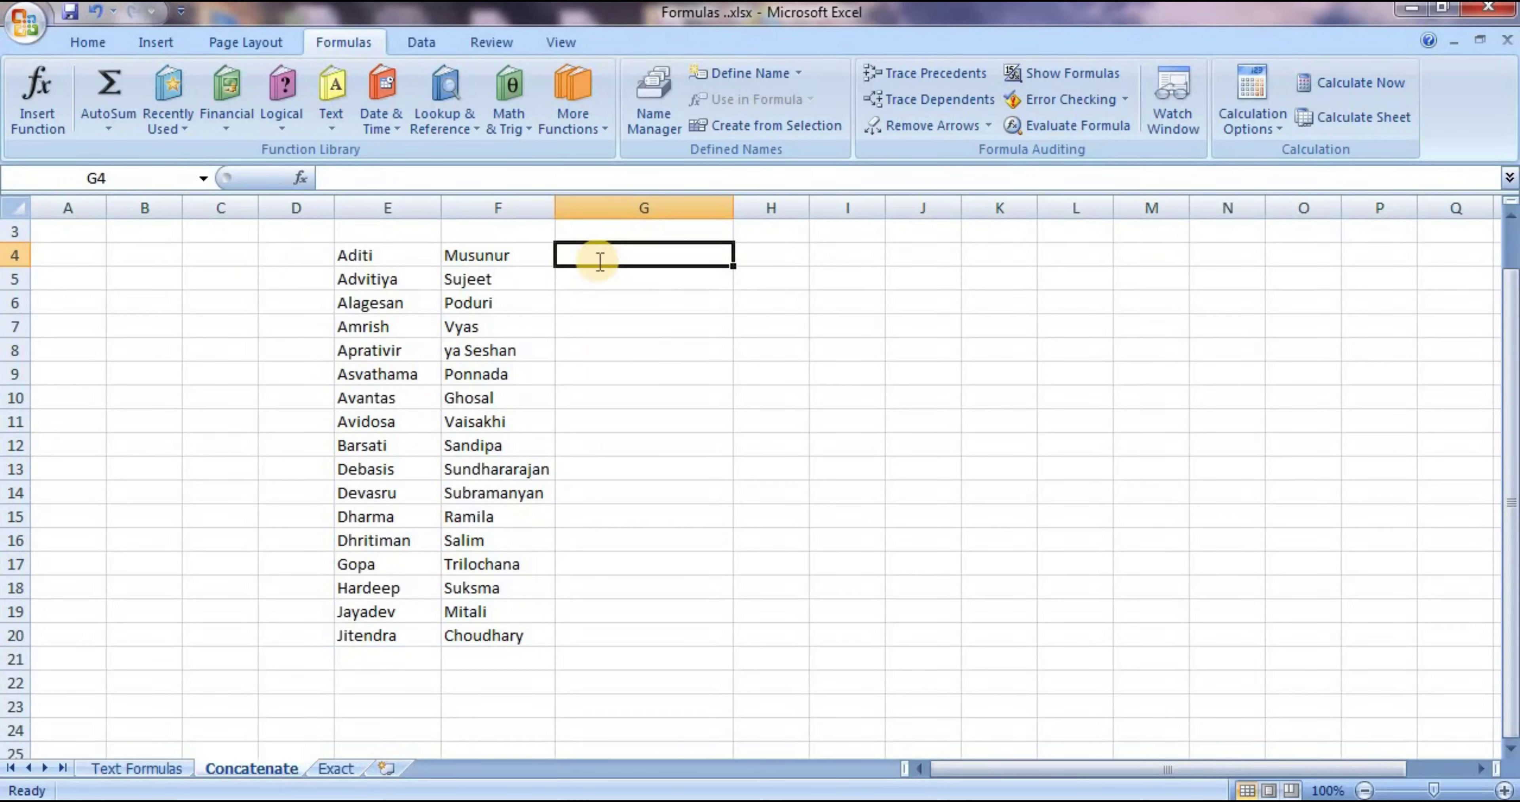
Step: Enter =CONCATENATE(E4," ",F4) in G4 and fill it down column G
type("=con")
key("Tab")
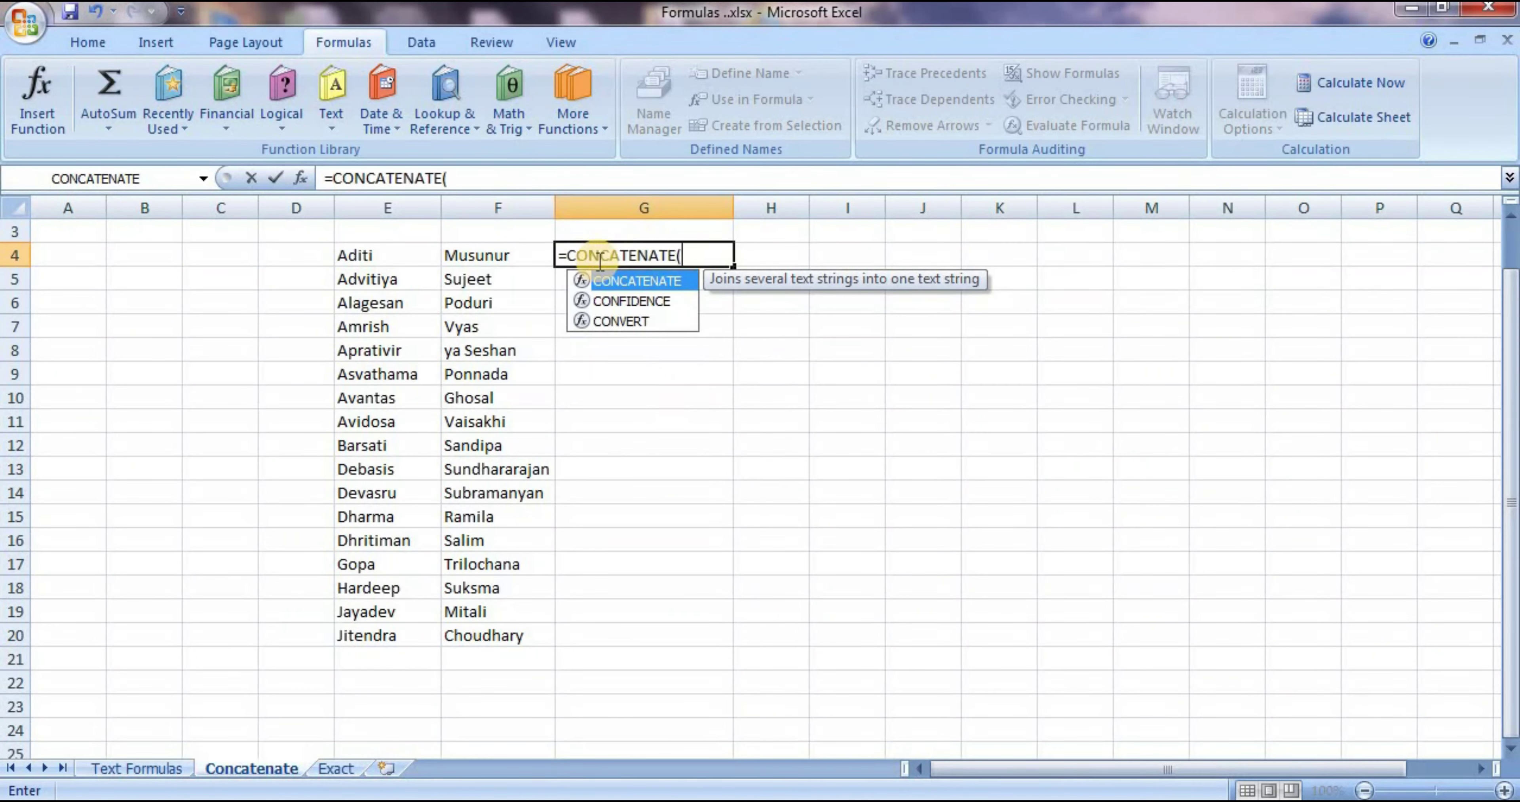
left_click(418, 251)
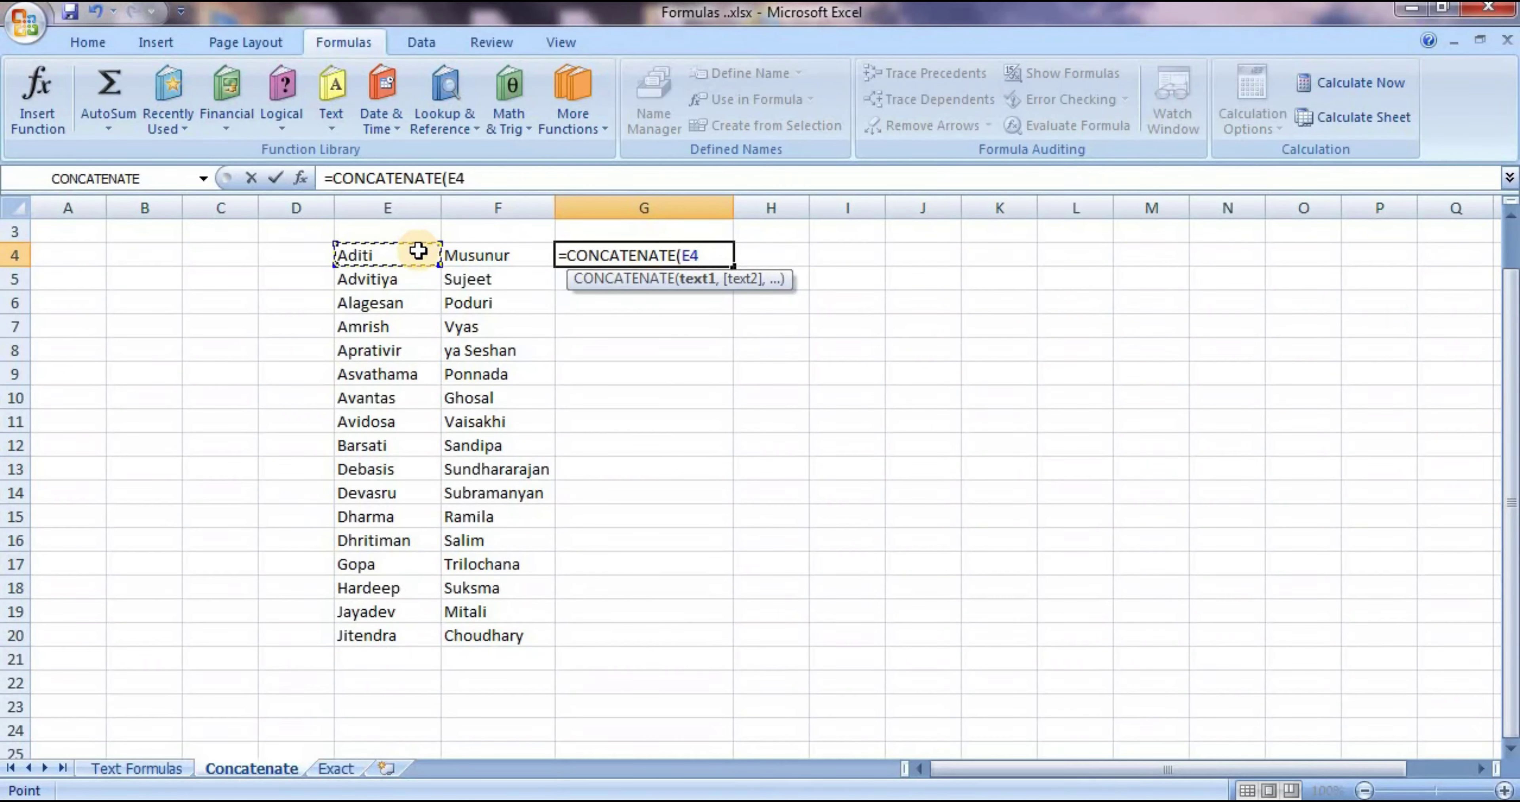
type(",\"")
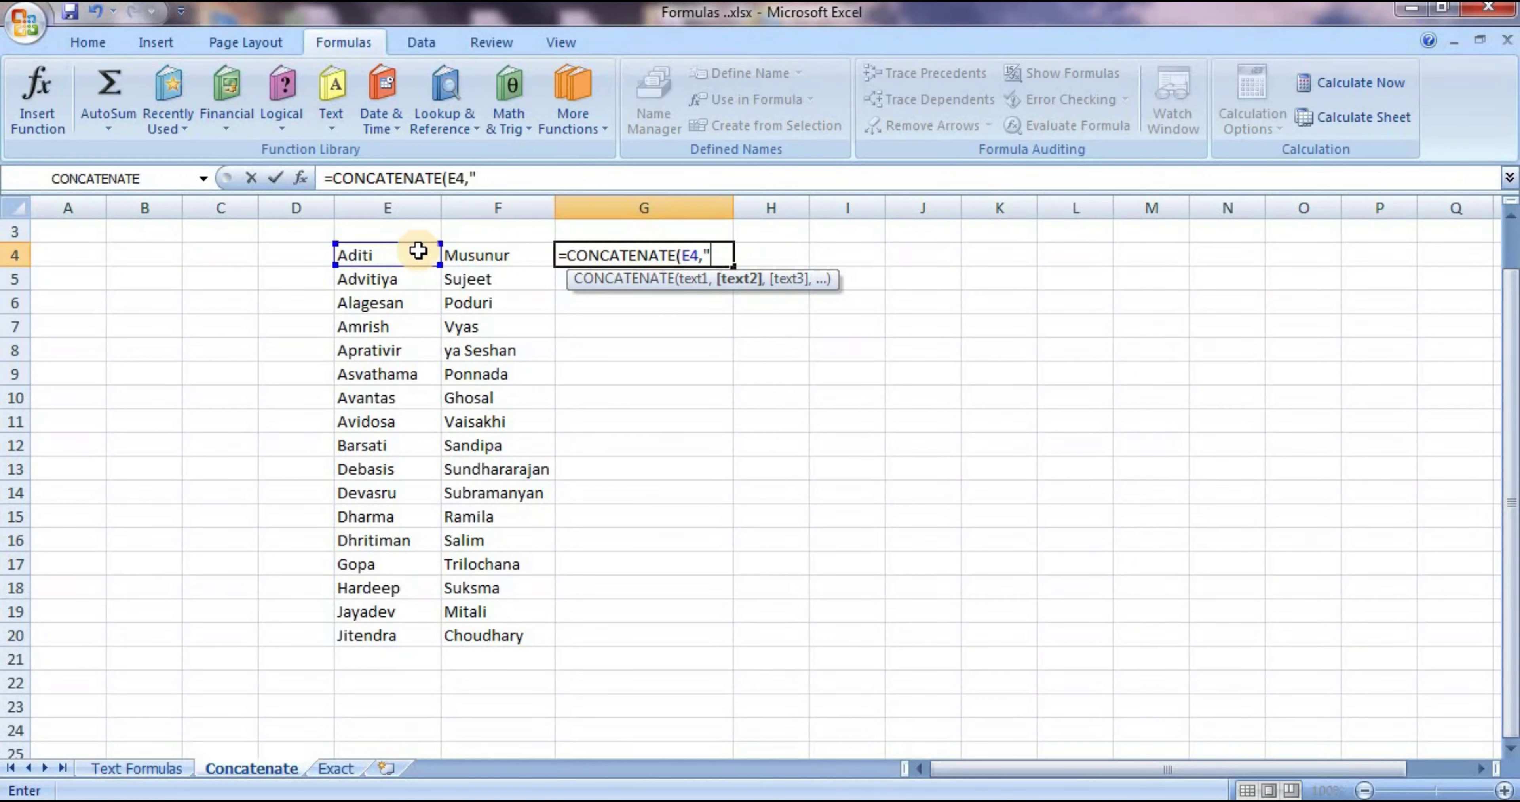
type(",")
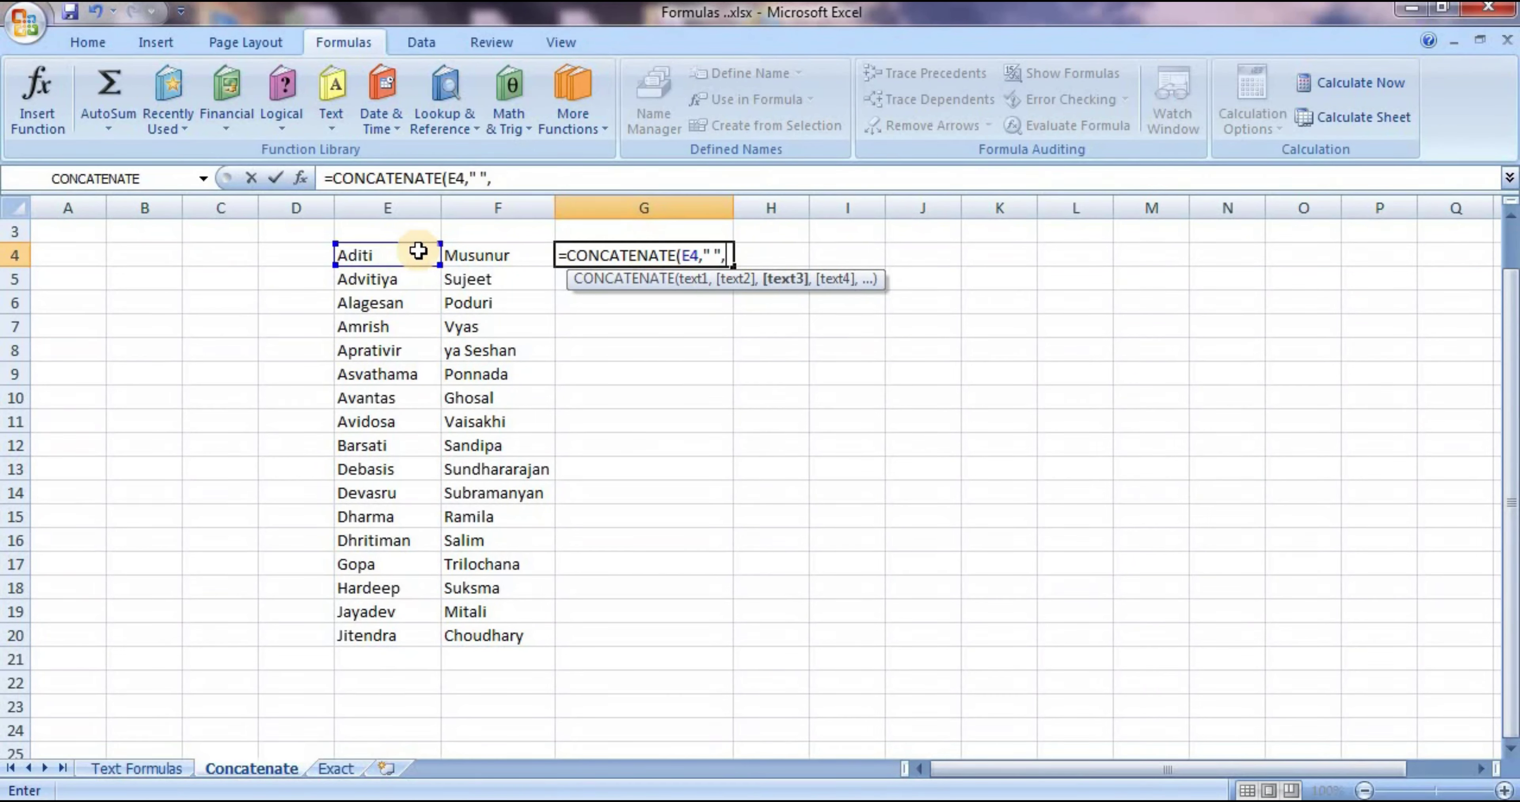
left_click(478, 255)
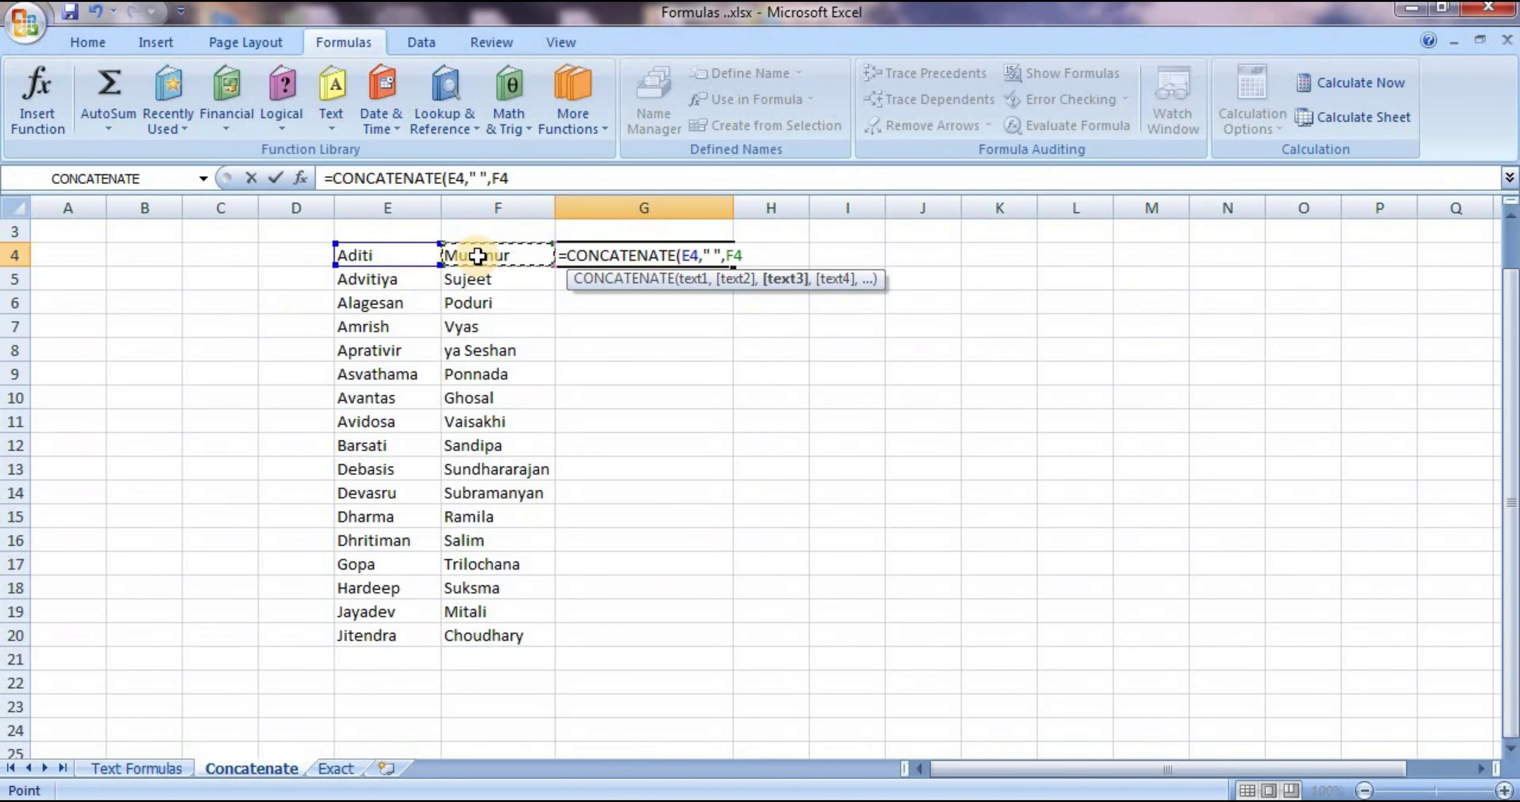
type(")")
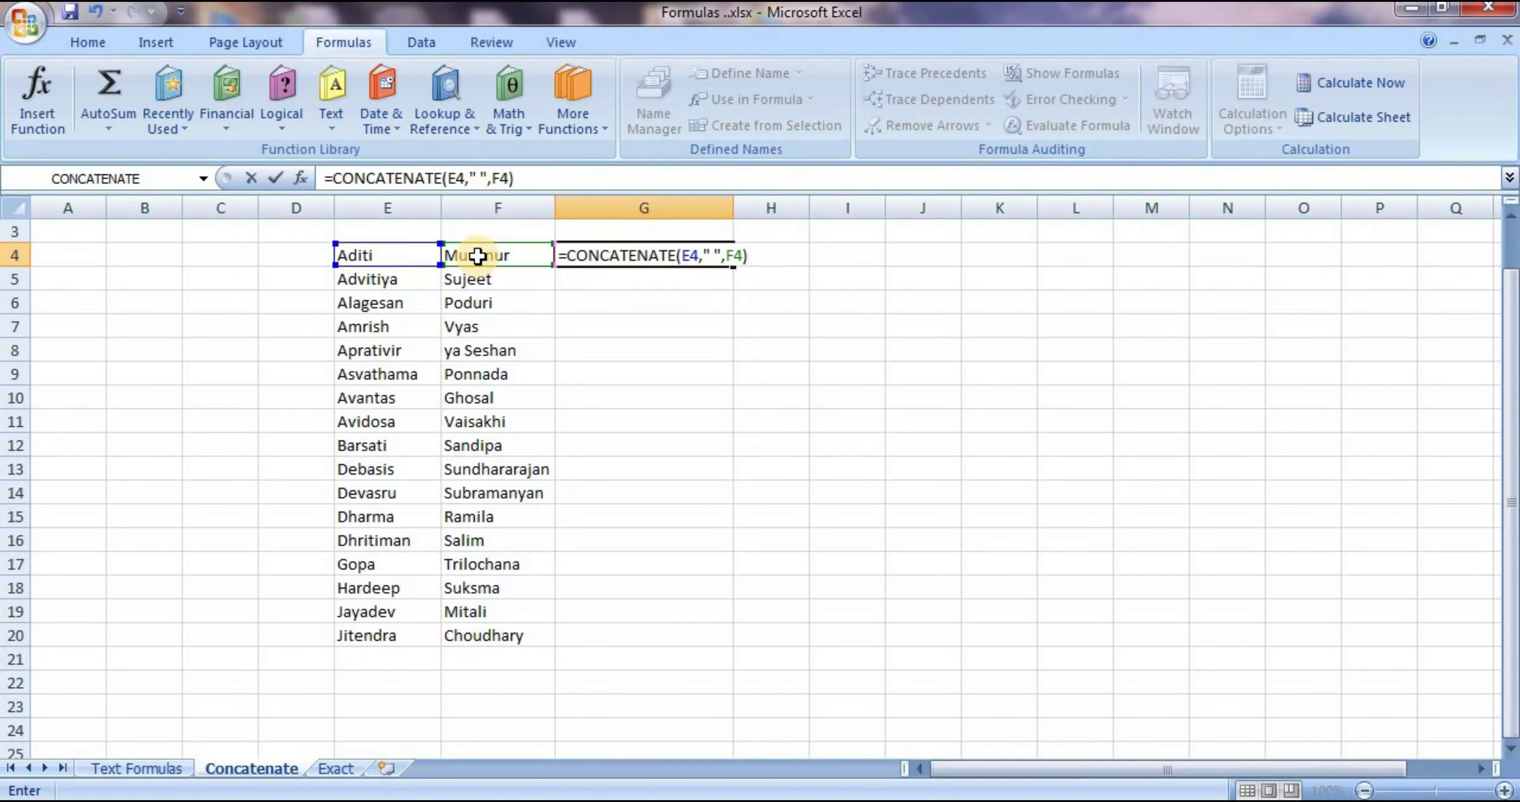
key("Return")
left_click(658, 255)
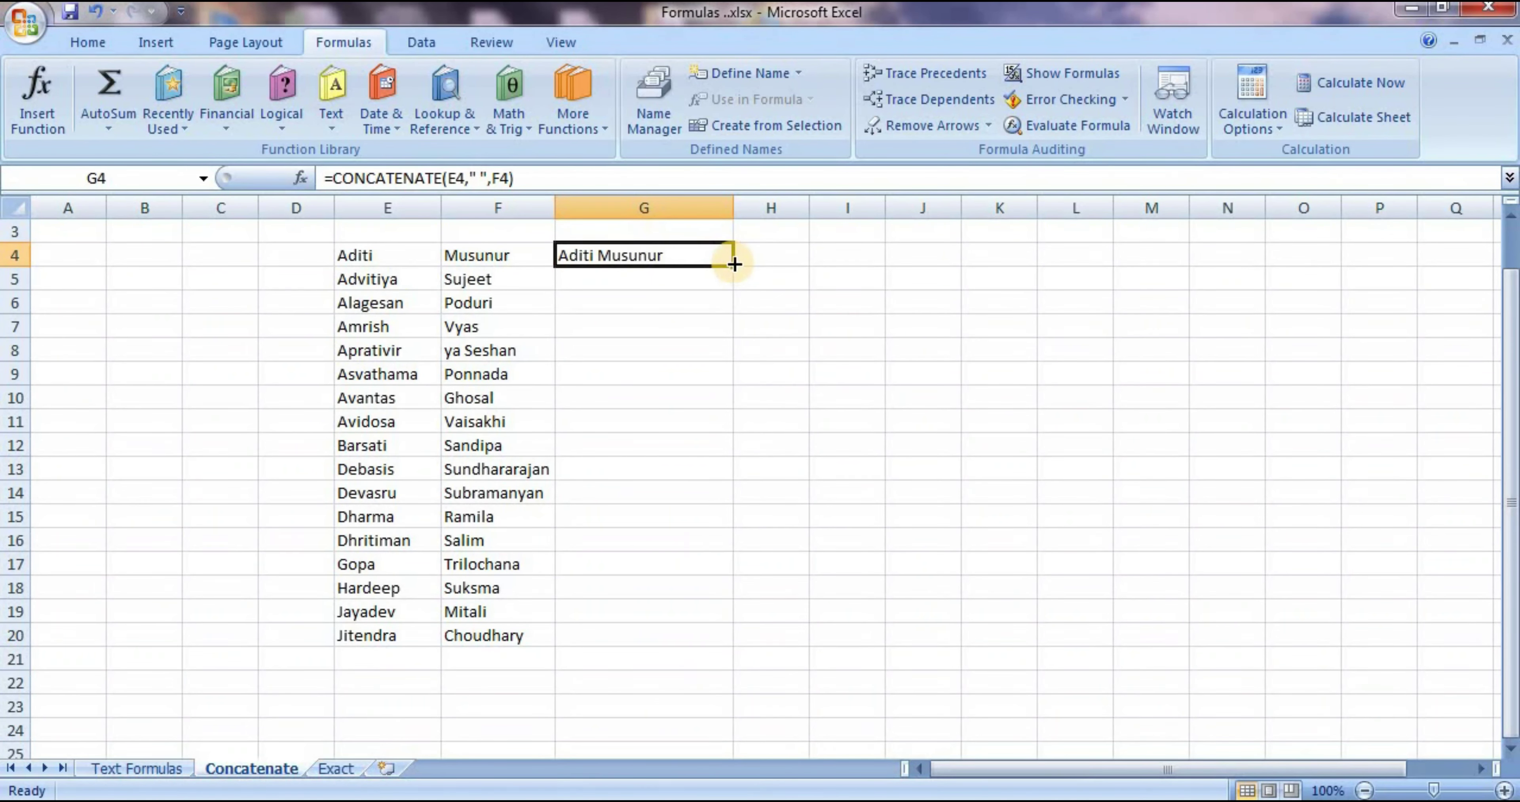
left_click_drag(734, 264, 723, 648)
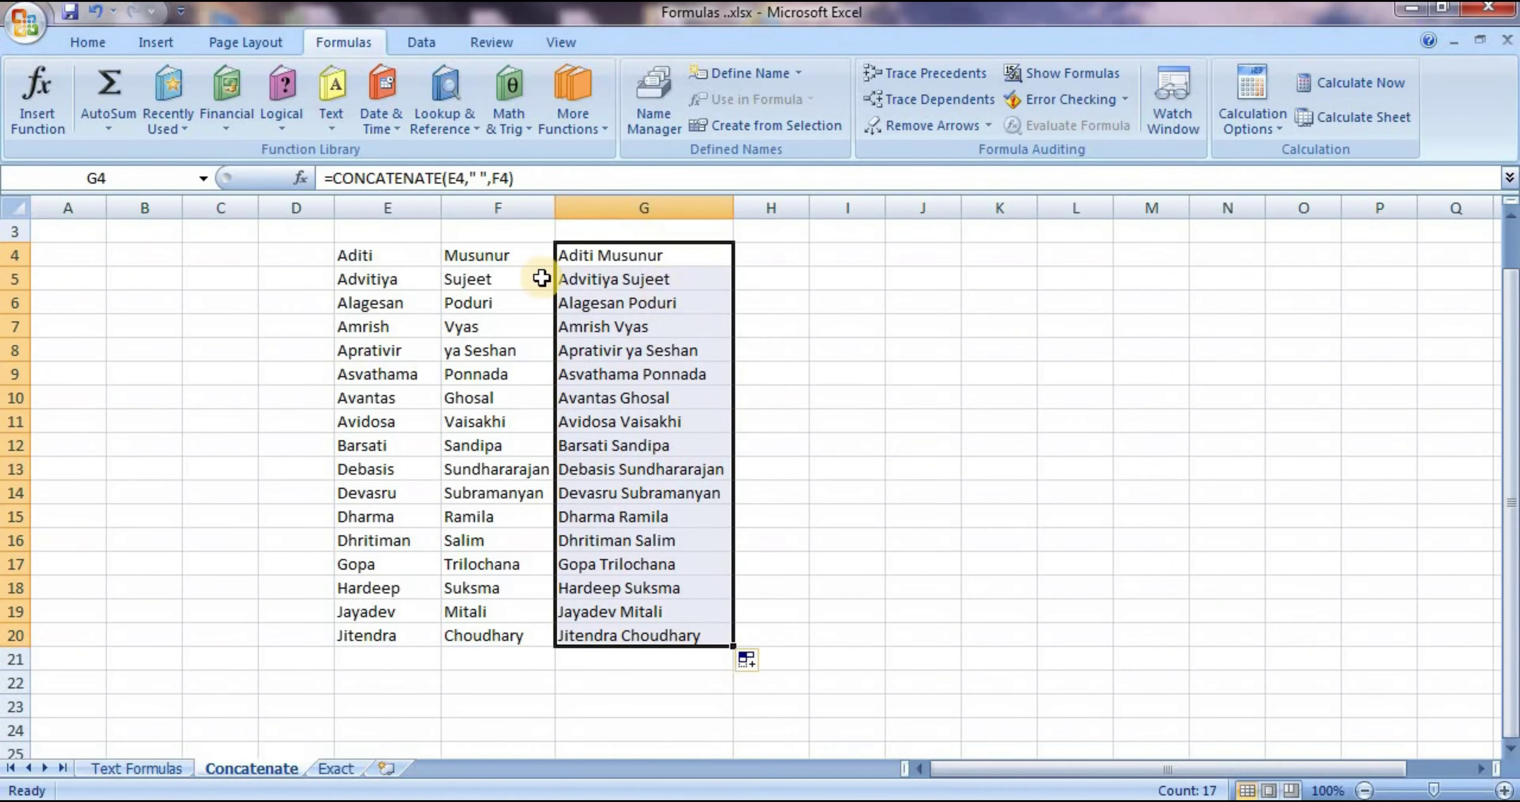
Step: Spot-check the copied full-name formulas in G5, G7, G16 and G18
left_click(767, 379)
left_click(642, 287)
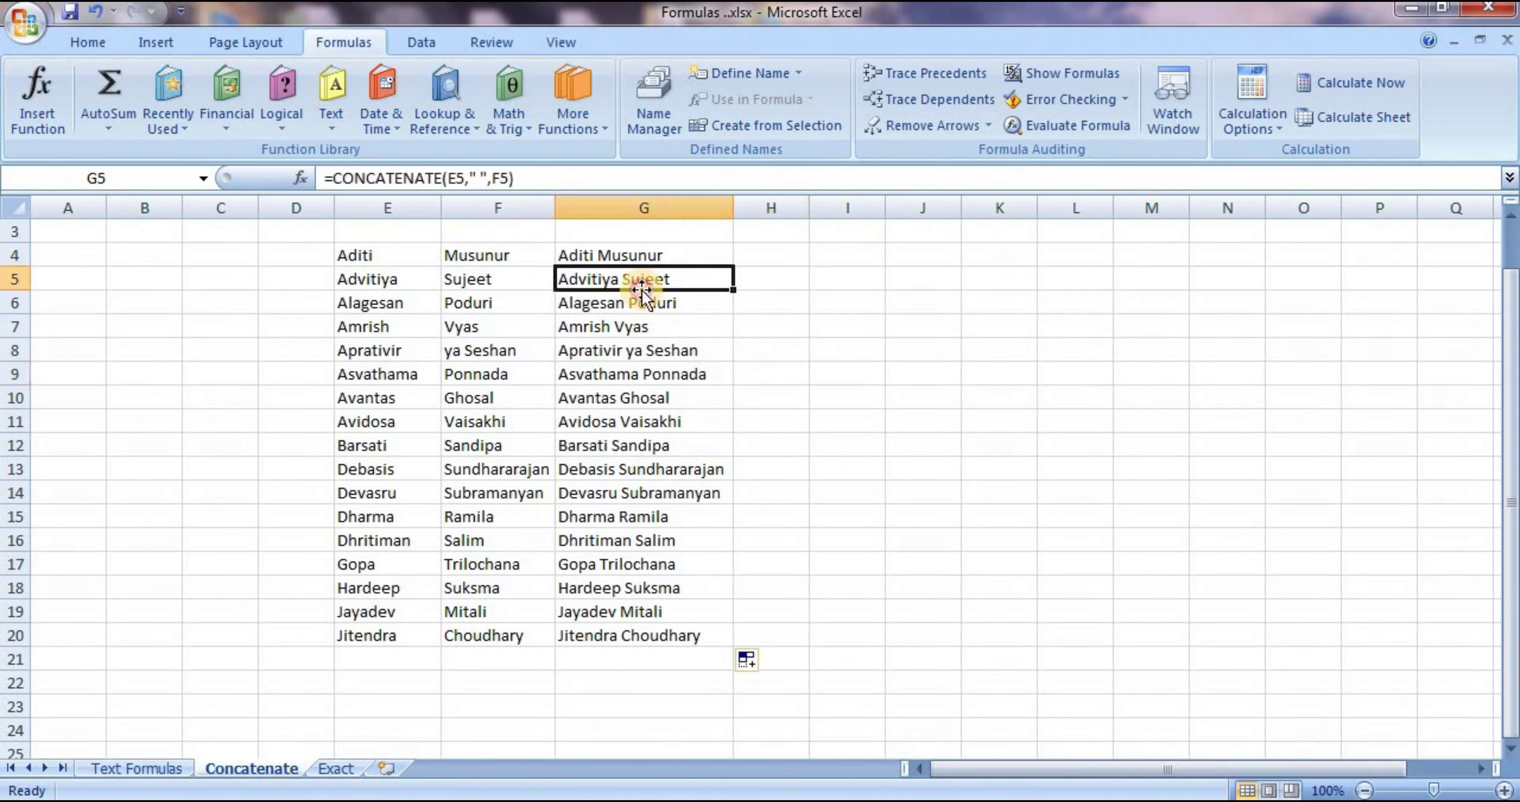
left_click_drag(626, 257, 642, 500)
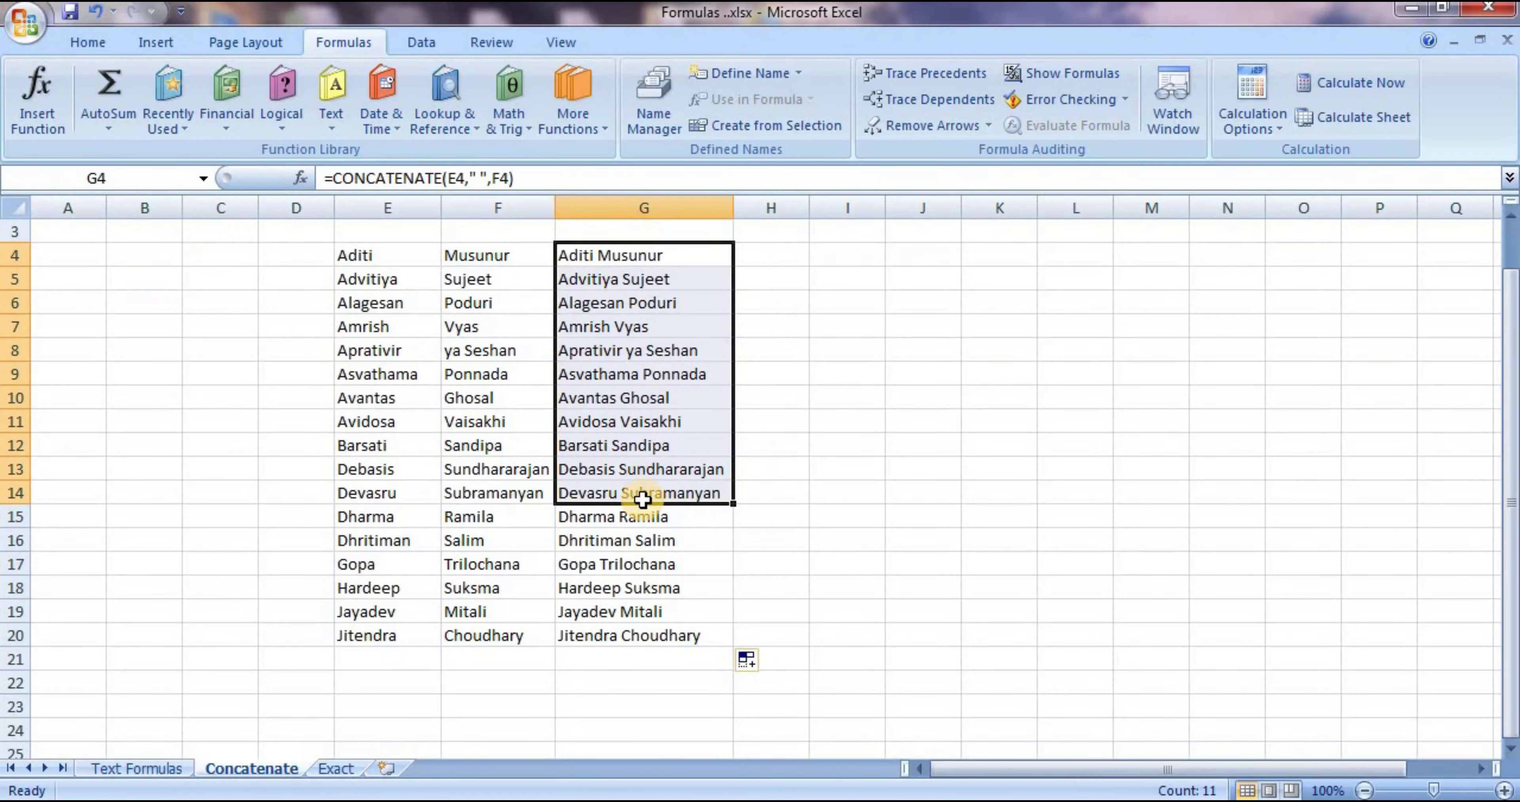
left_click(642, 500)
left_click(614, 398)
mouse_move(594, 304)
left_mouse_down()
mouse_move(632, 631)
mouse_move(621, 545)
left_mouse_up()
left_click(621, 546)
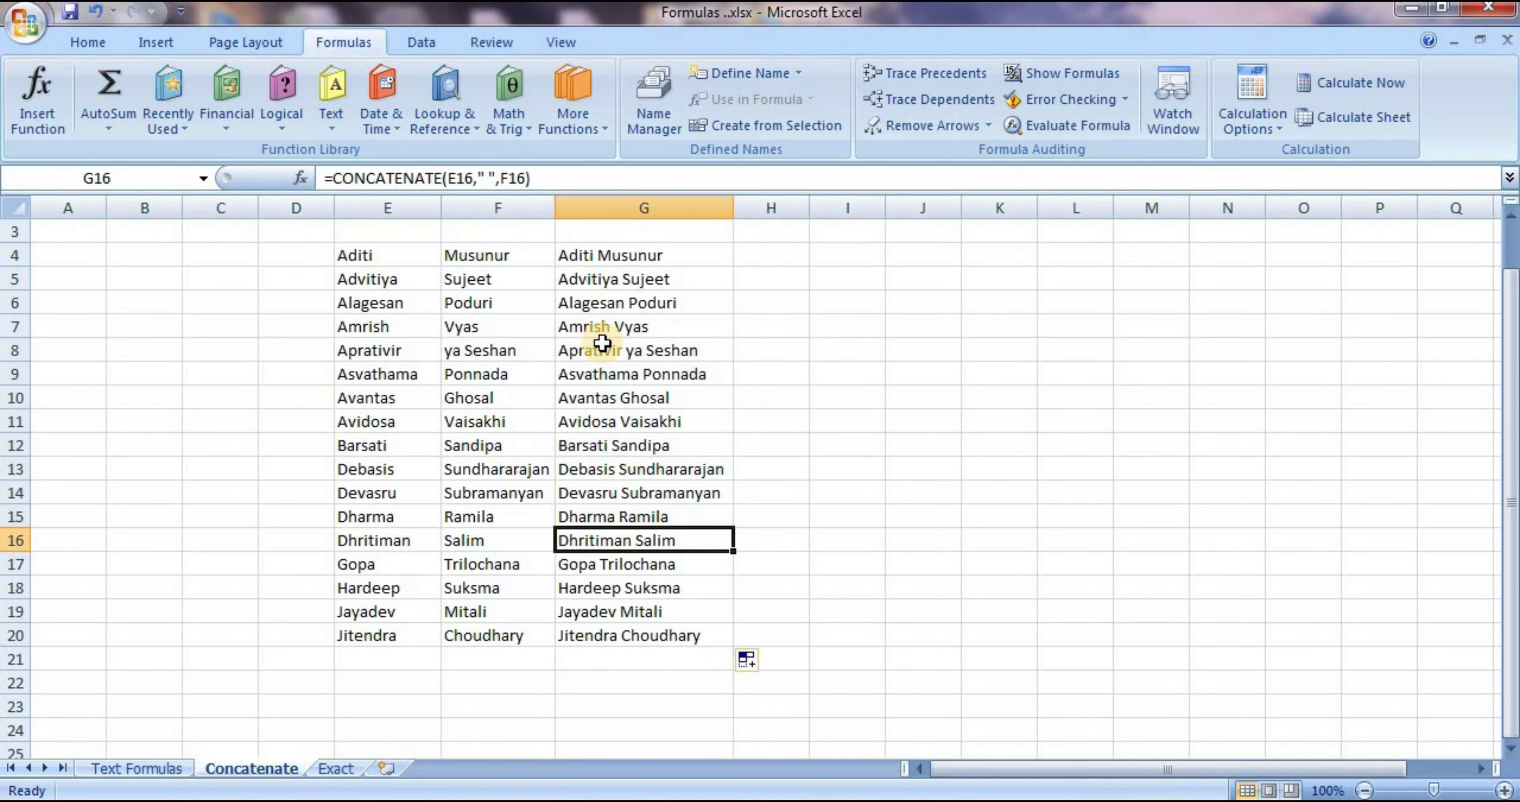
left_click(604, 330)
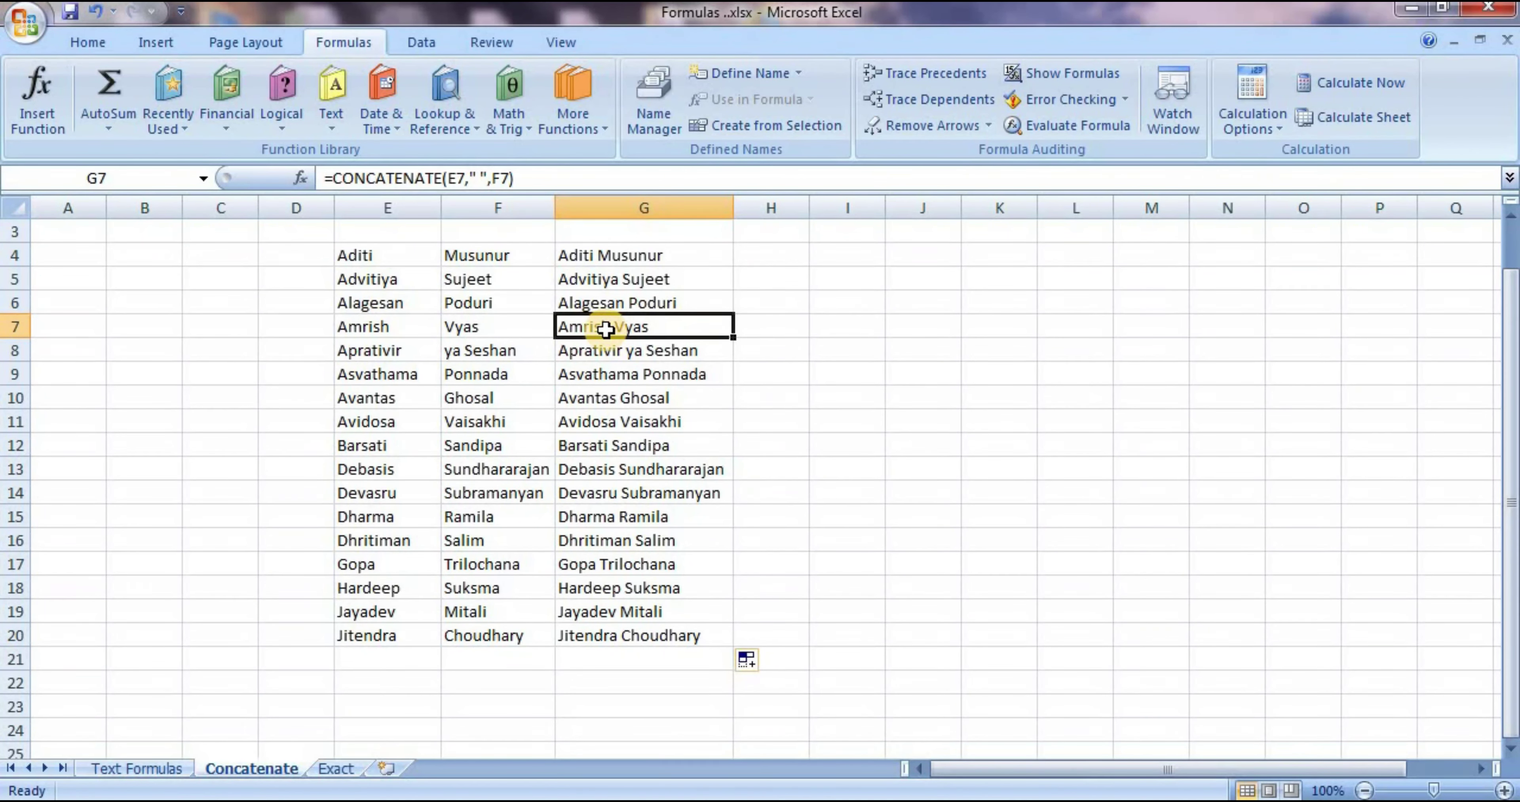
left_click_drag(605, 259, 634, 585)
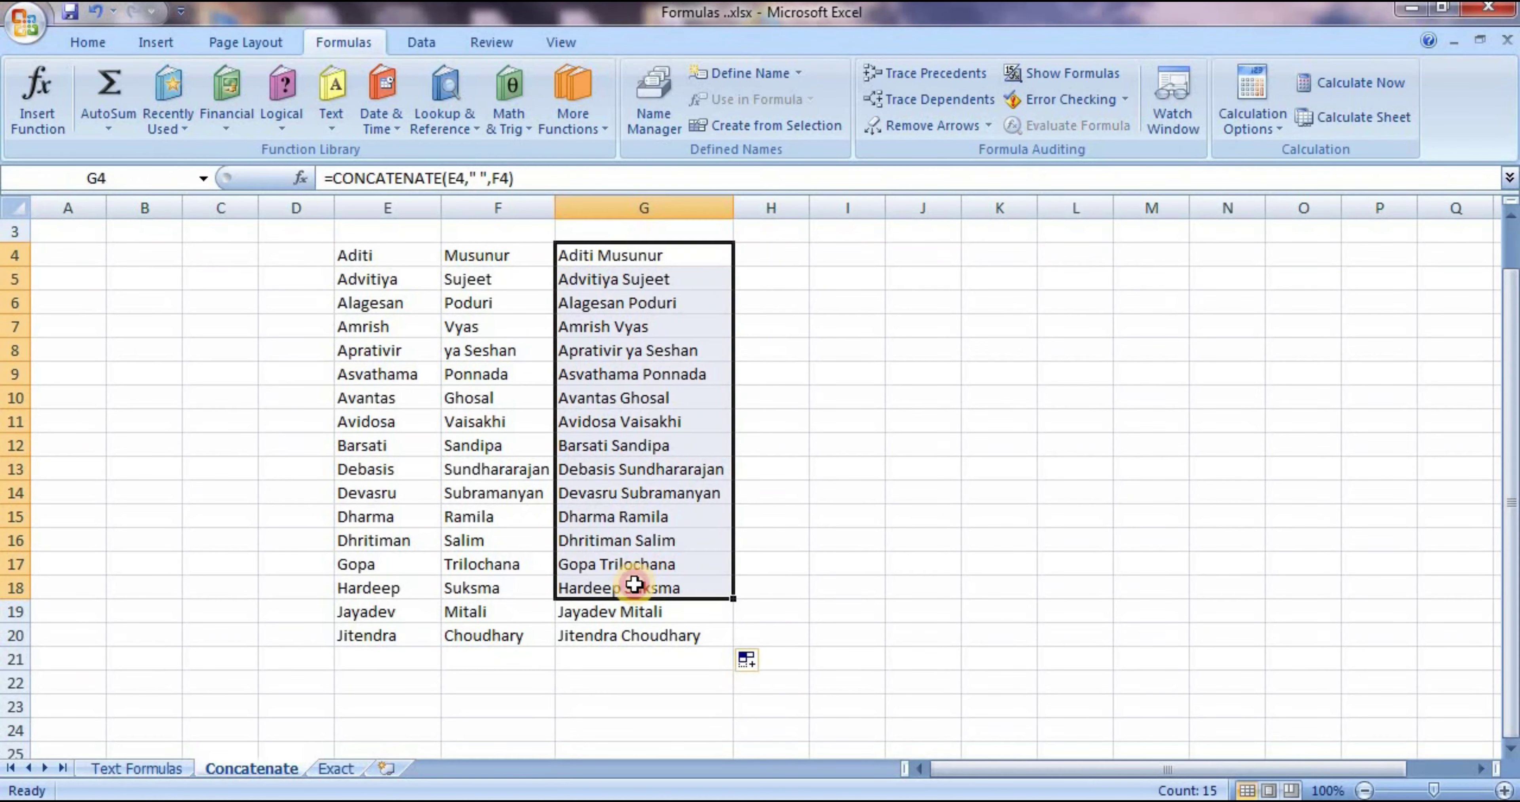
left_click(635, 584)
left_click(515, 610)
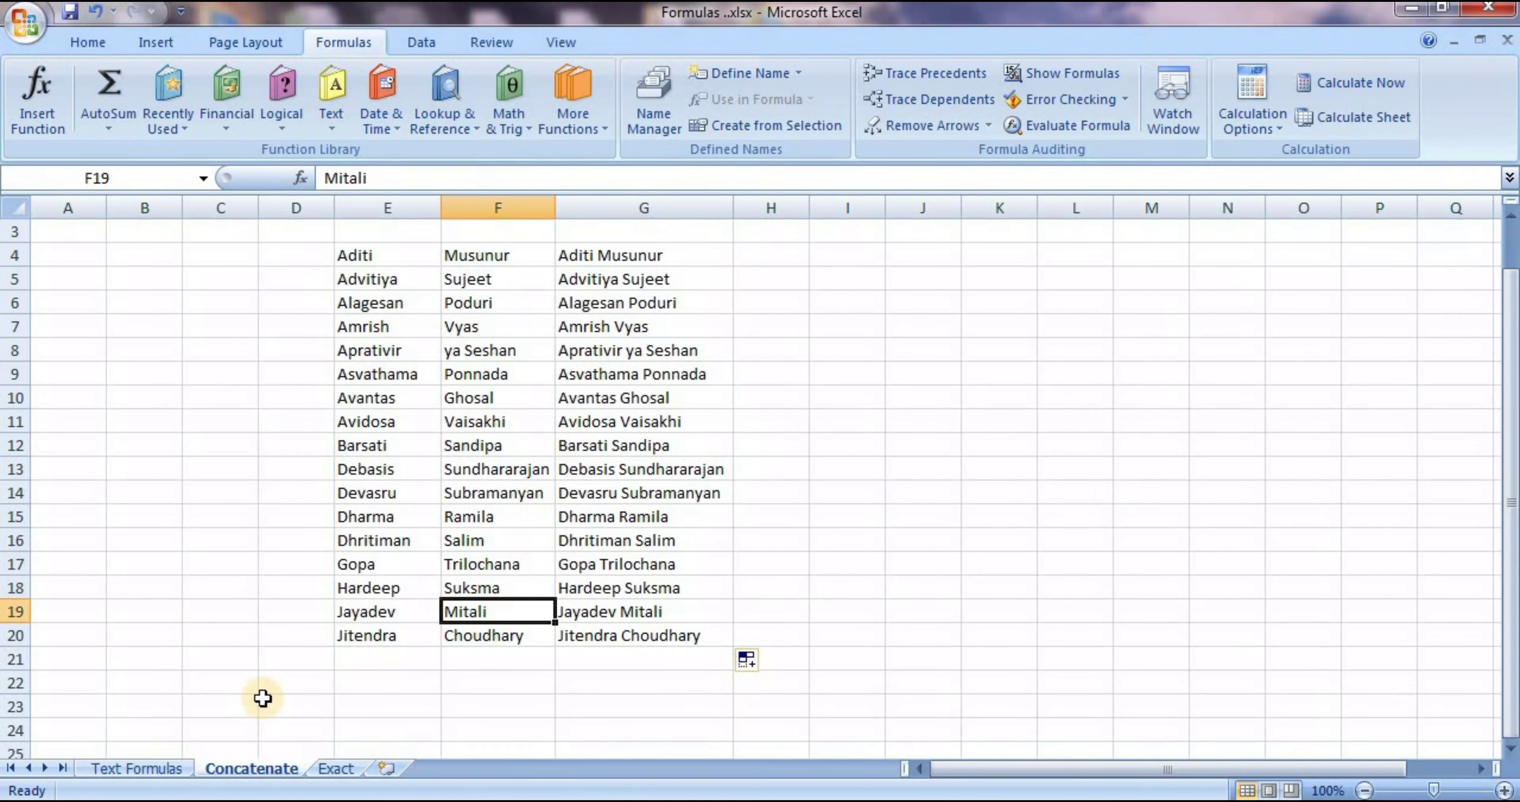
Step: Return to Text Formulas, recheck the K7 phone formula, and select I9 for DOLLAR
left_click(135, 769)
left_click(818, 372)
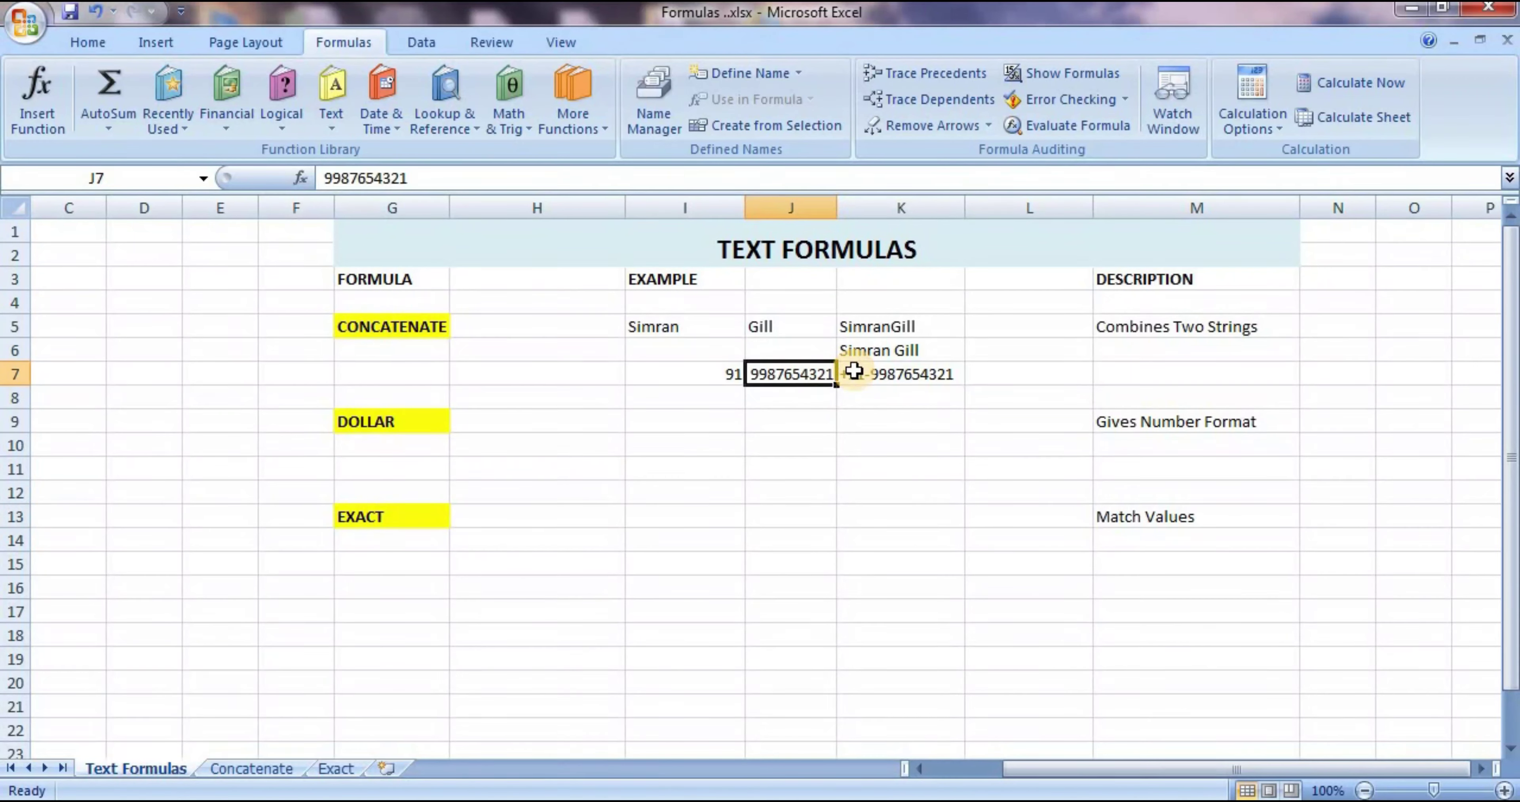
left_click(855, 371)
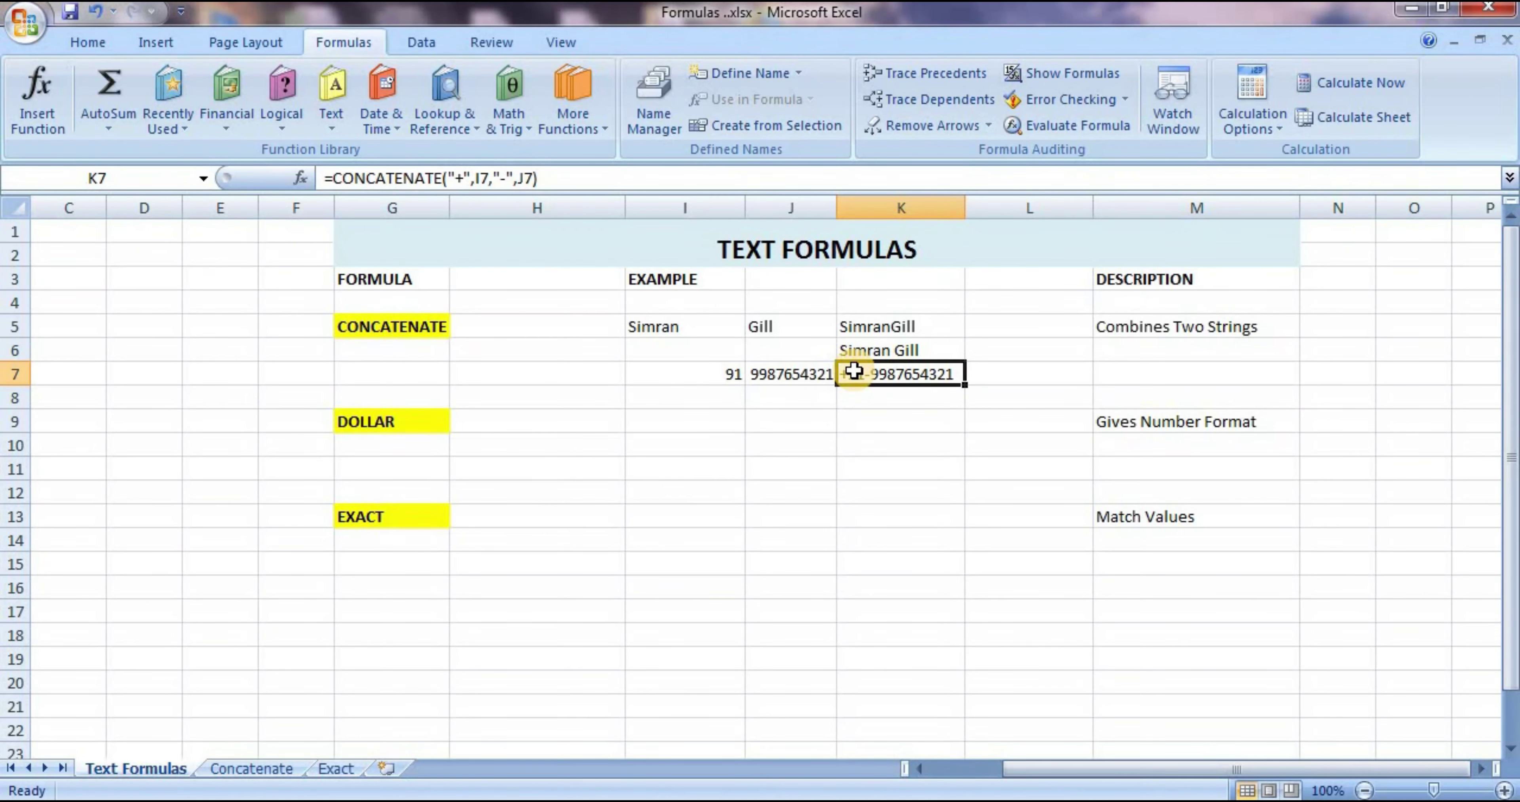
left_click(896, 397)
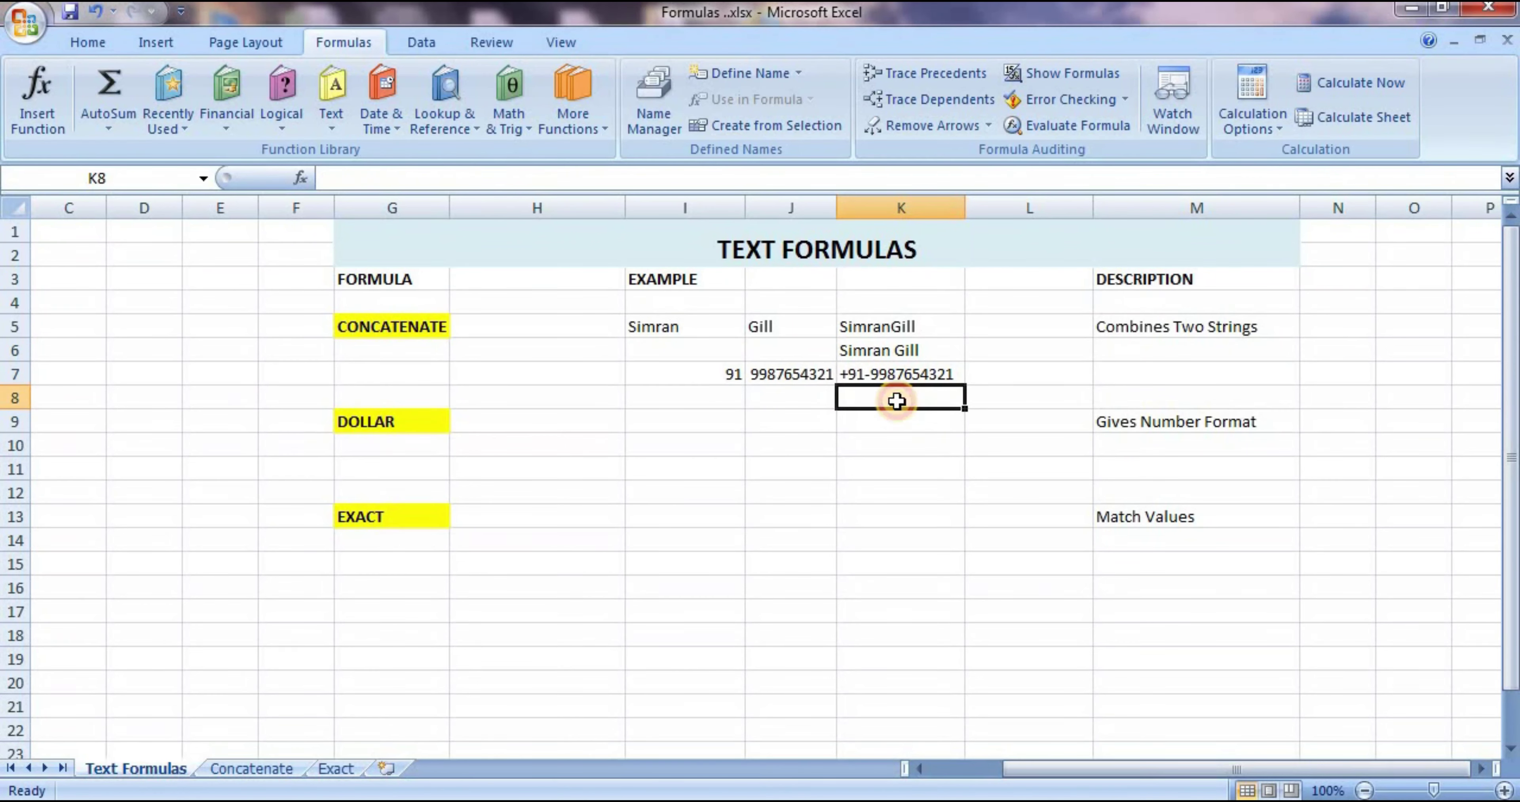
left_click(706, 442)
left_click(694, 427)
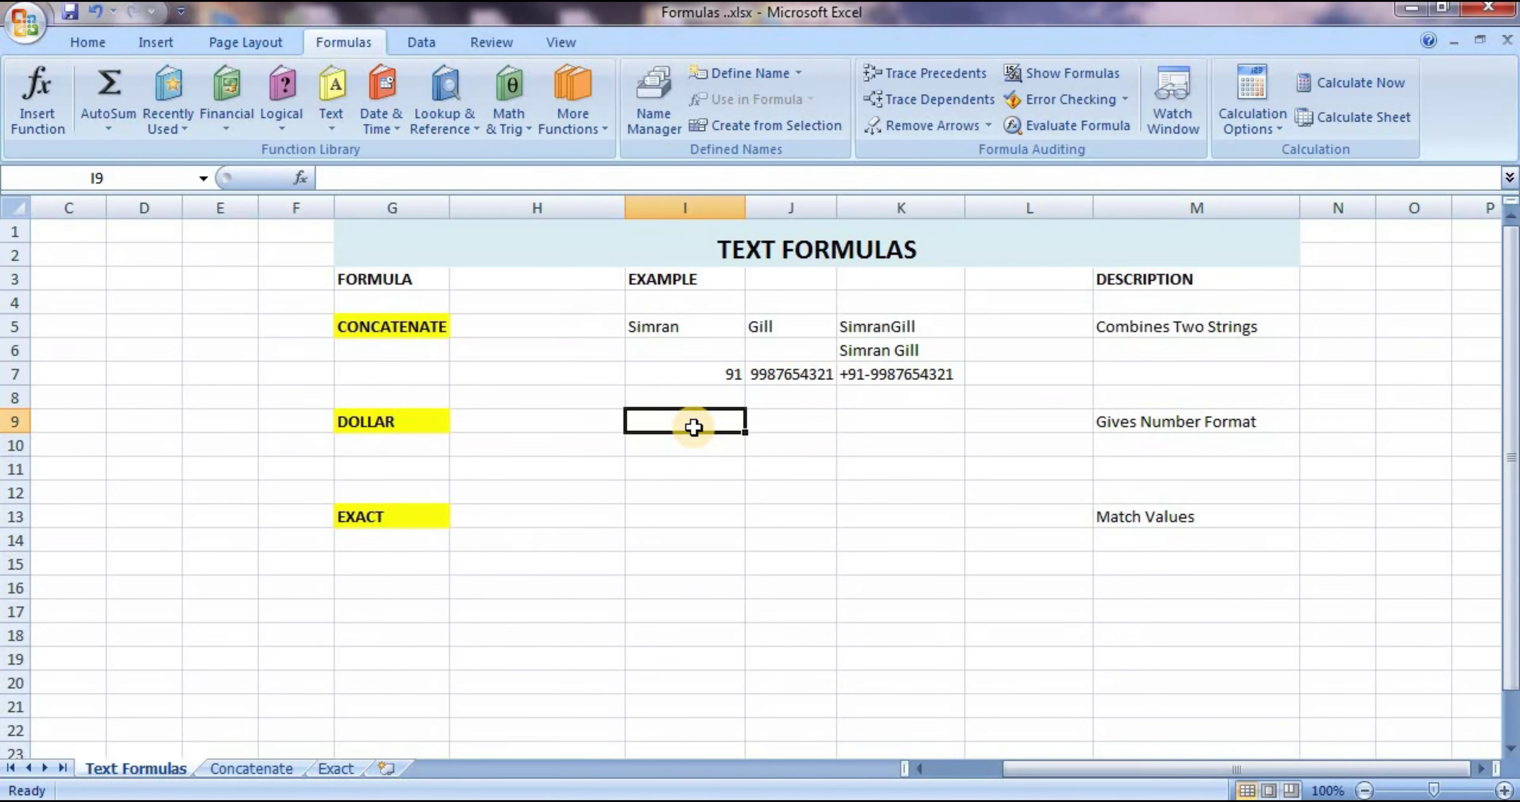
left_click(88, 42)
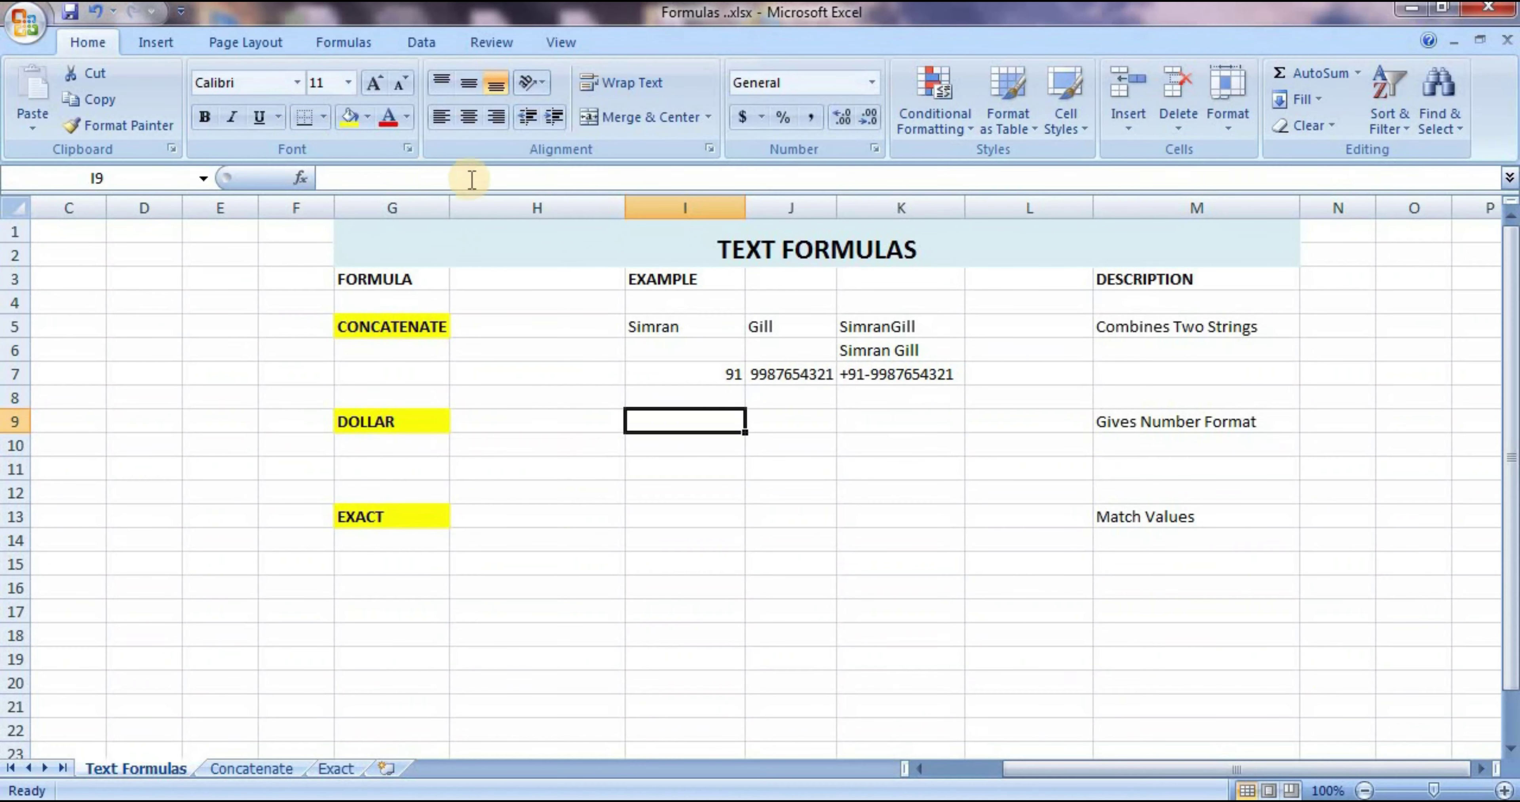
Step: Enter =DOLLAR(25,2) in I9 to display $25.00
left_click(762, 117)
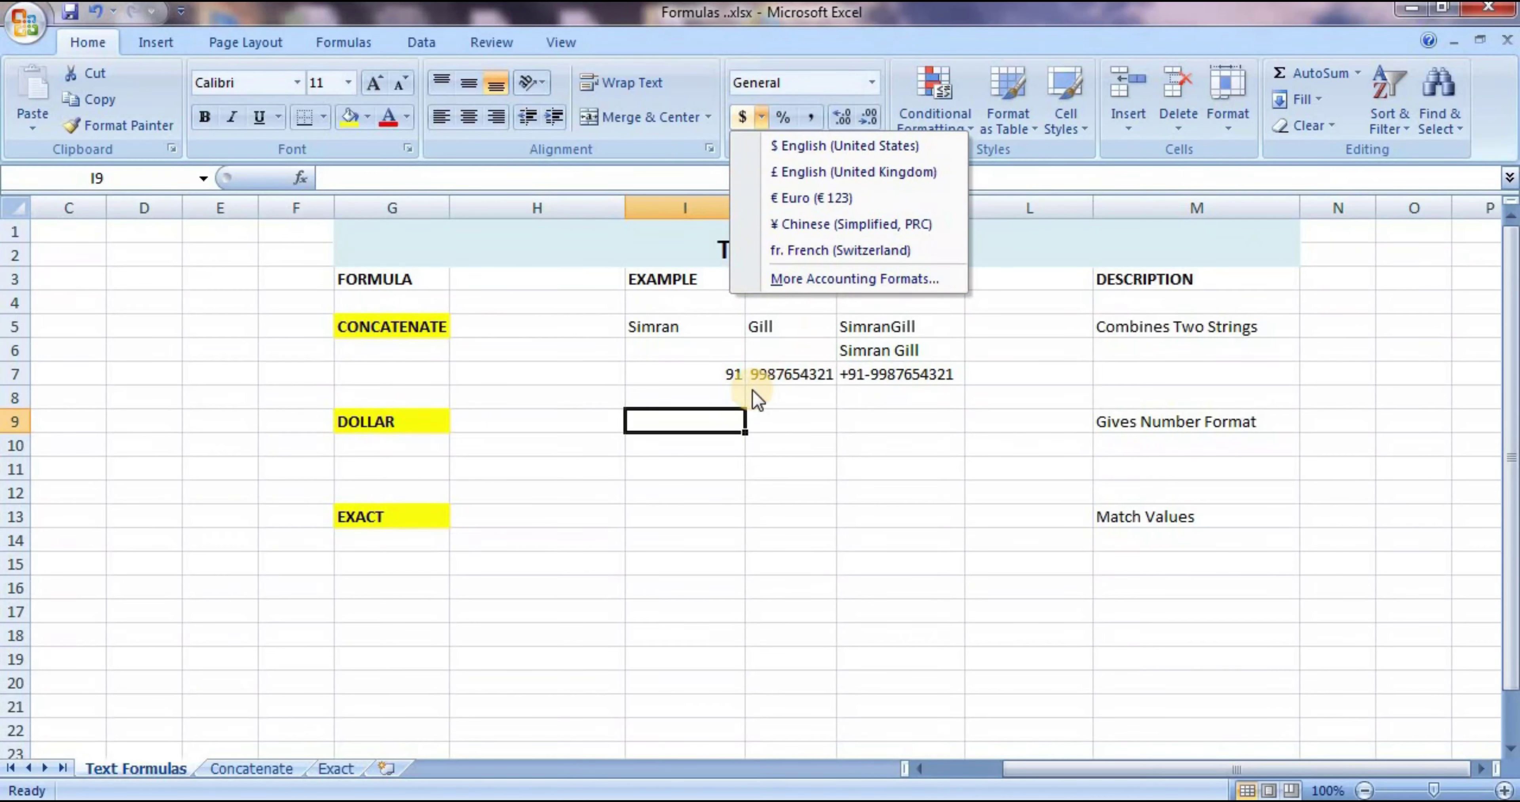
left_click(733, 418)
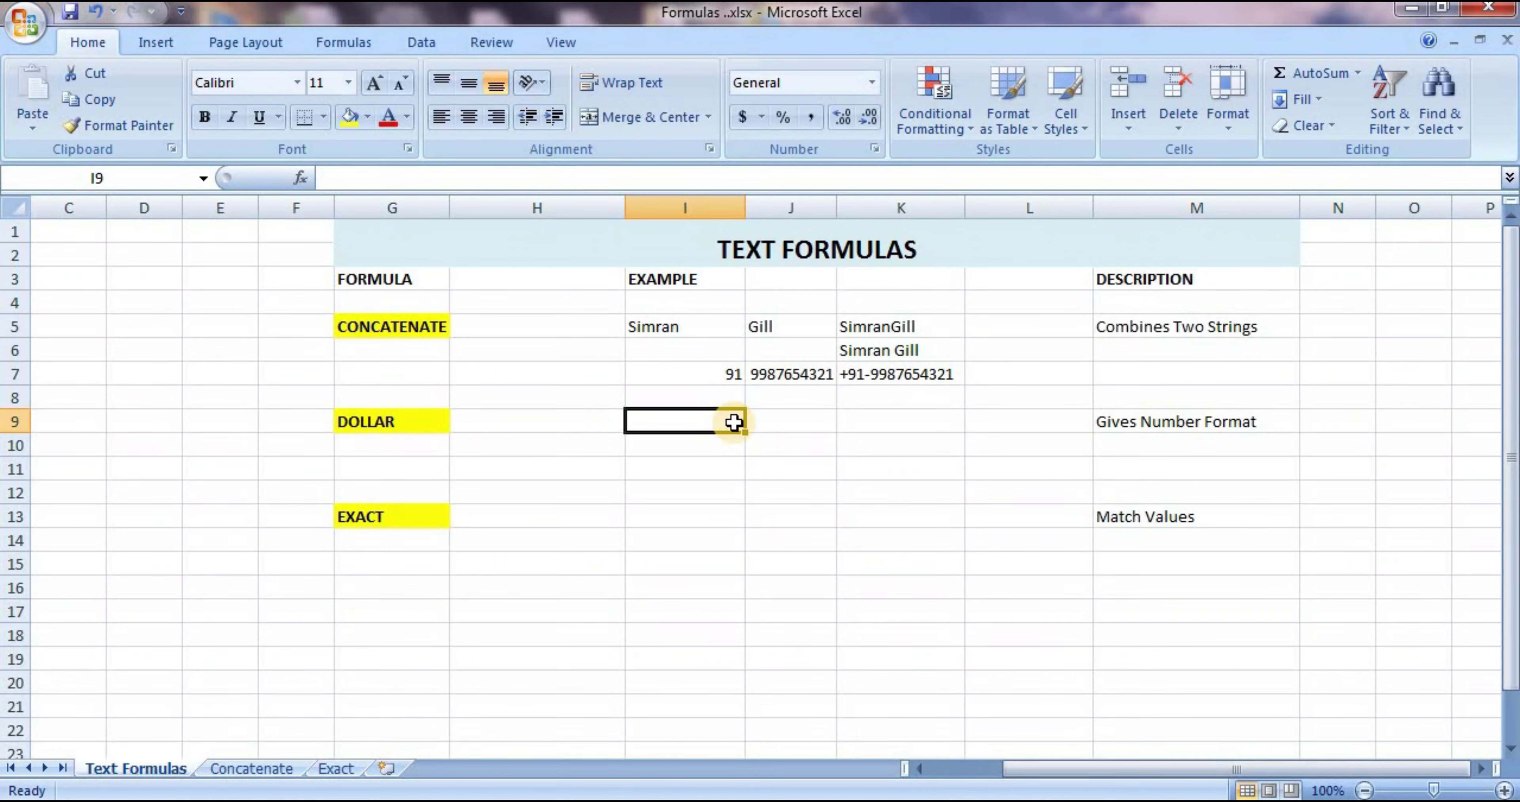
type("=dol")
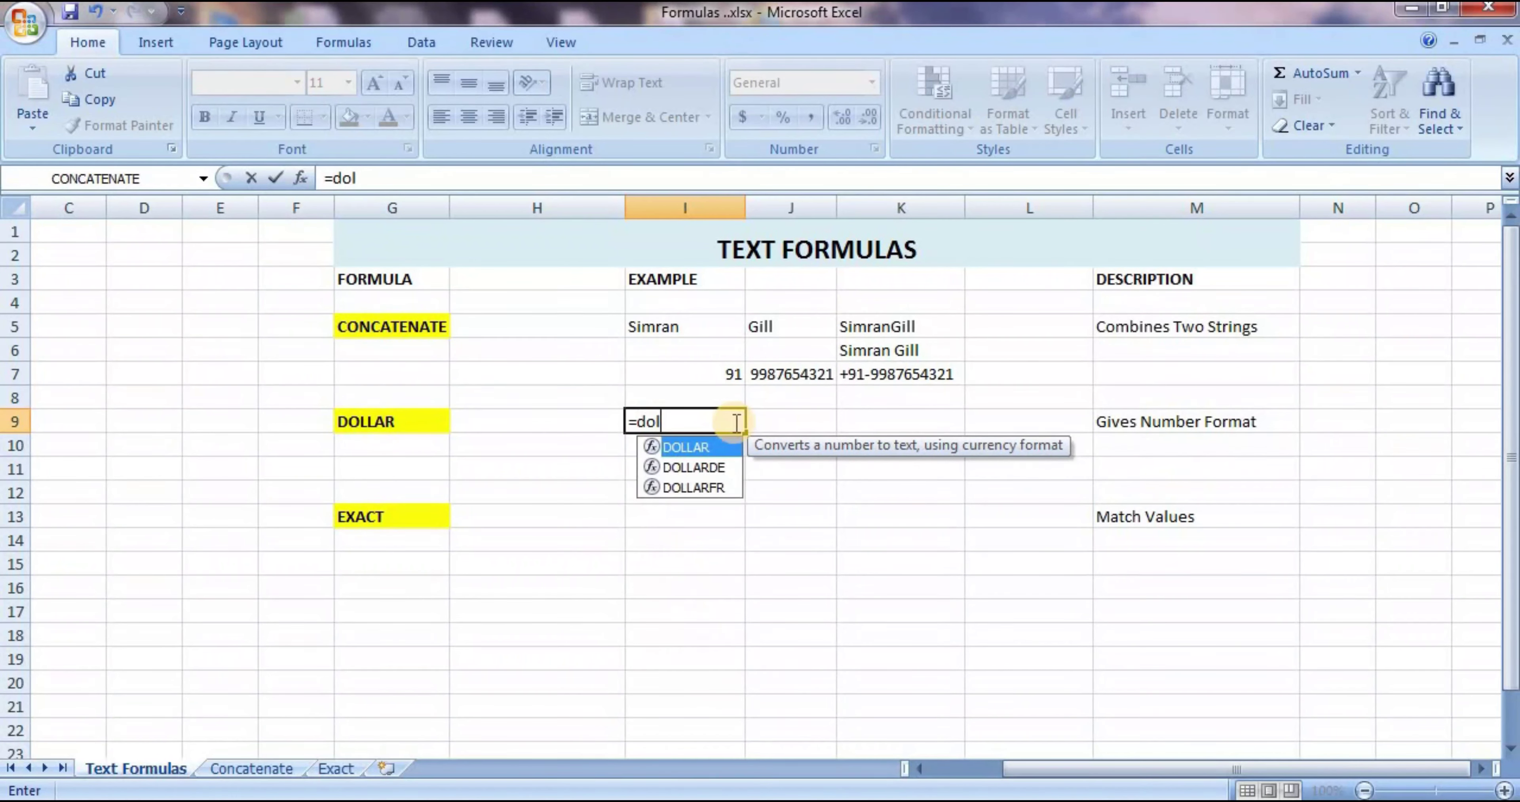
key("Tab")
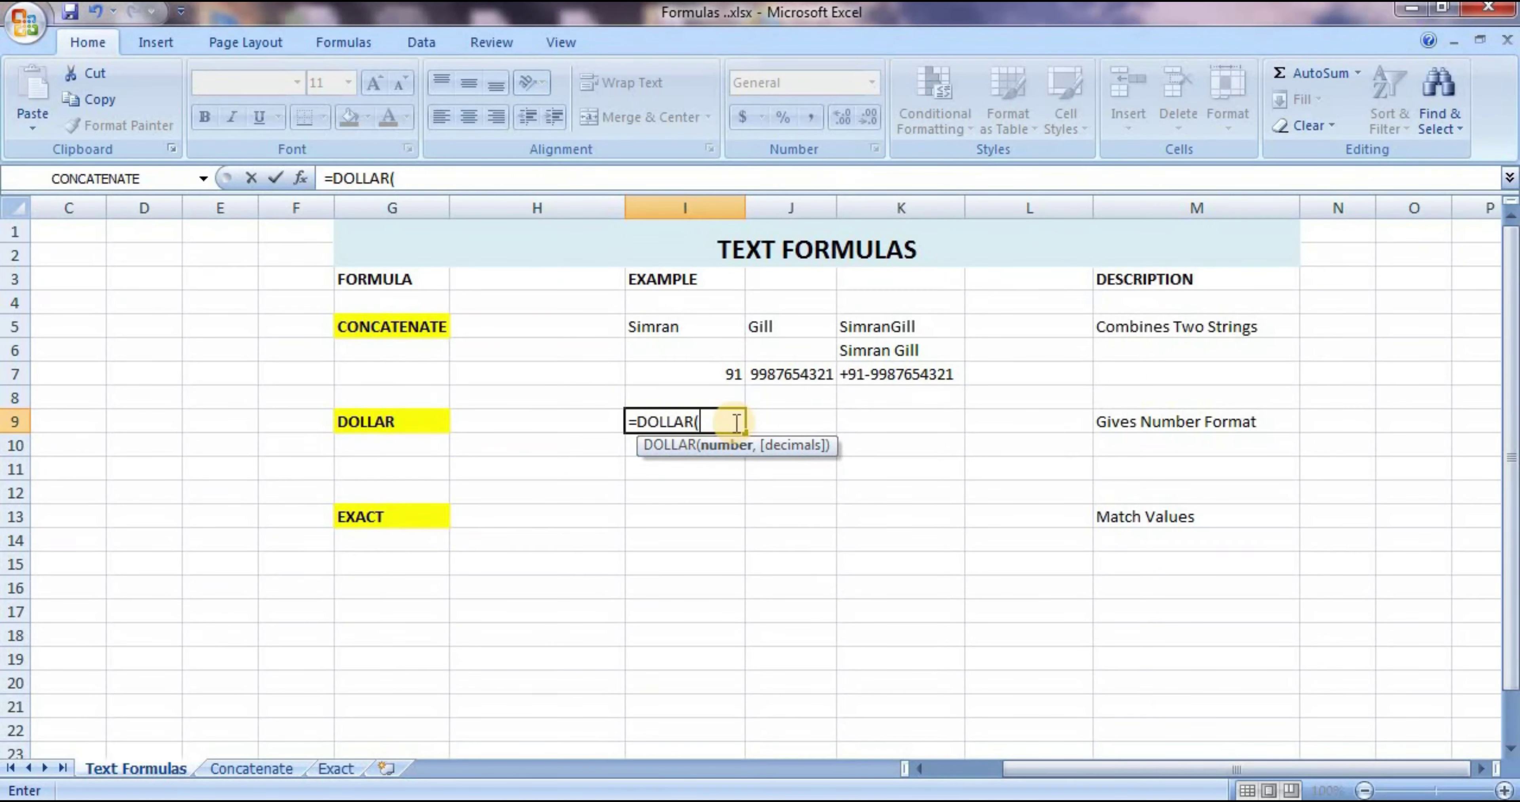
type("25")
type(",")
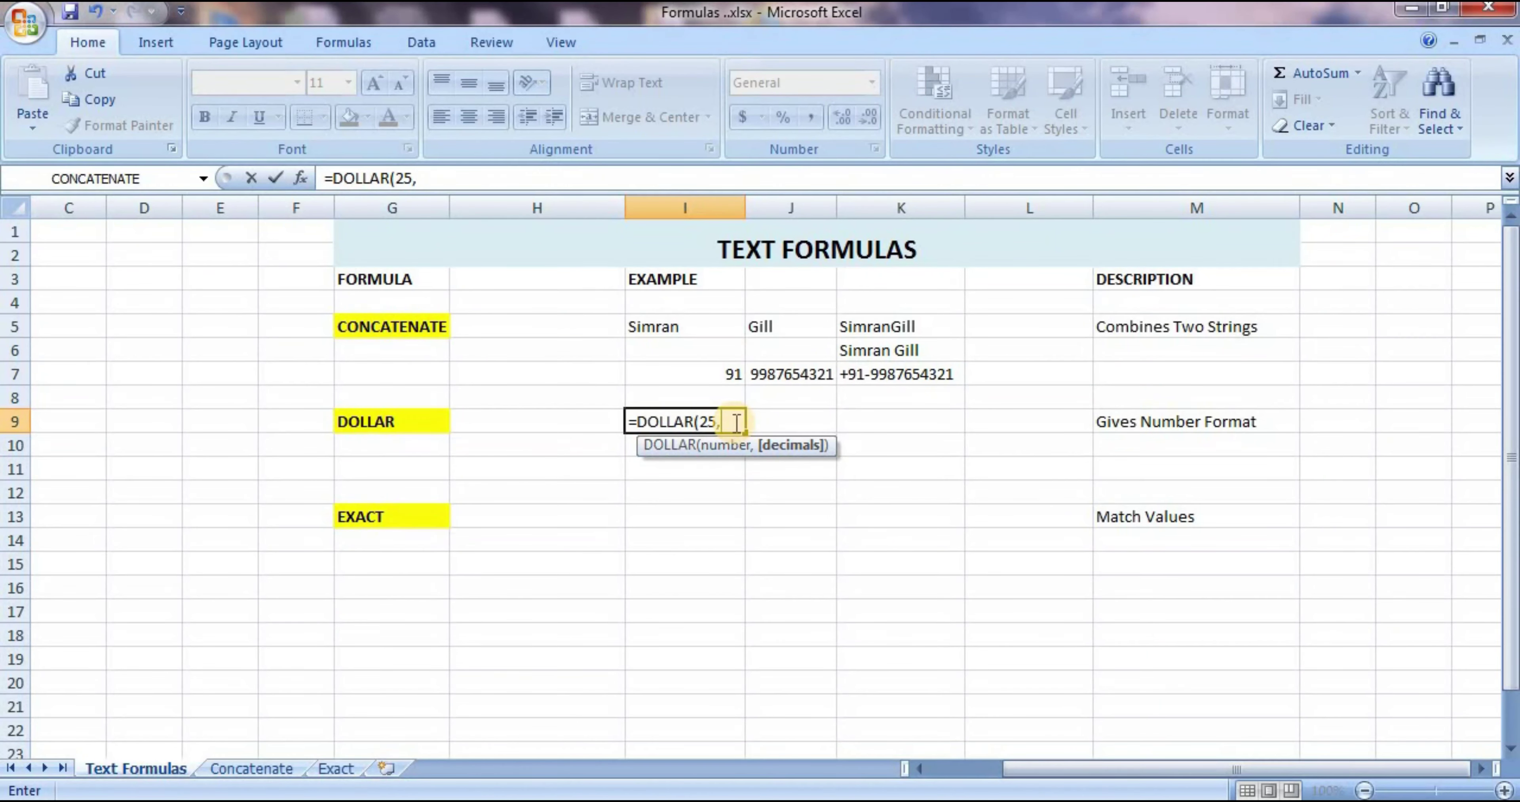
type("2")
type(")")
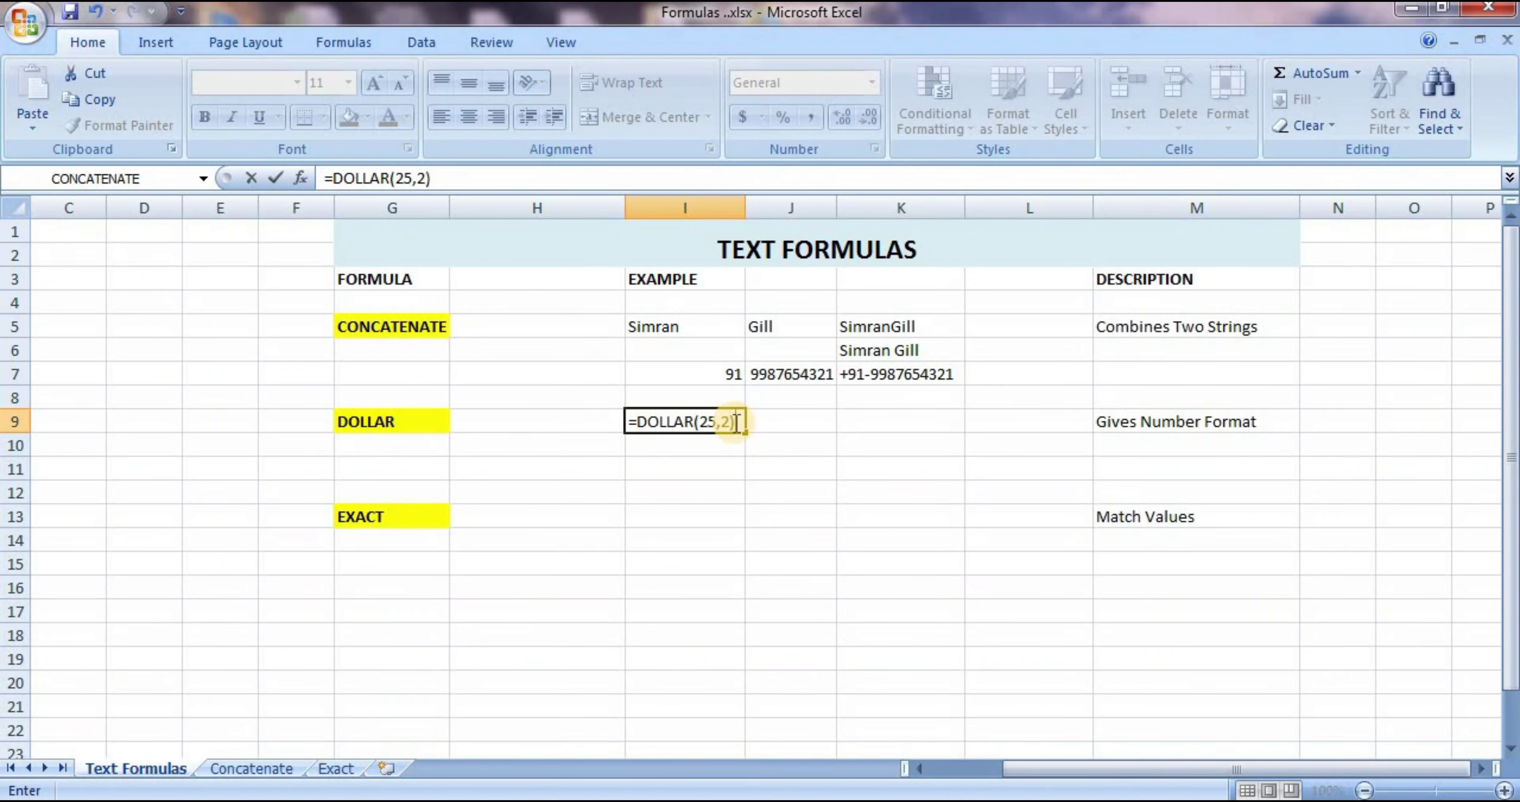
key("Return")
Step: Edit the I9 formula to =DOLLAR(1,0) so it displays $1
left_click(676, 420)
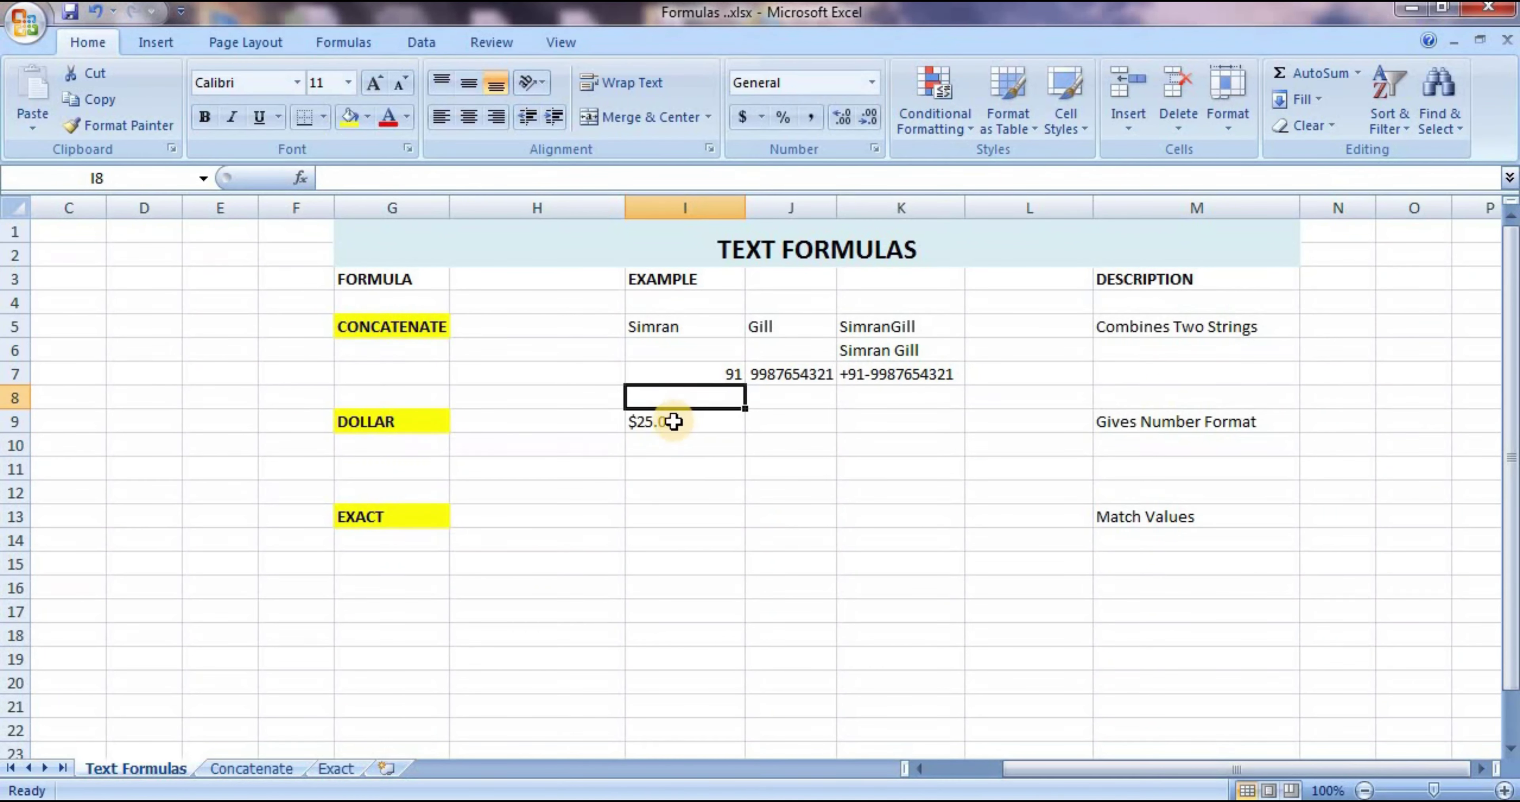
left_click(414, 178)
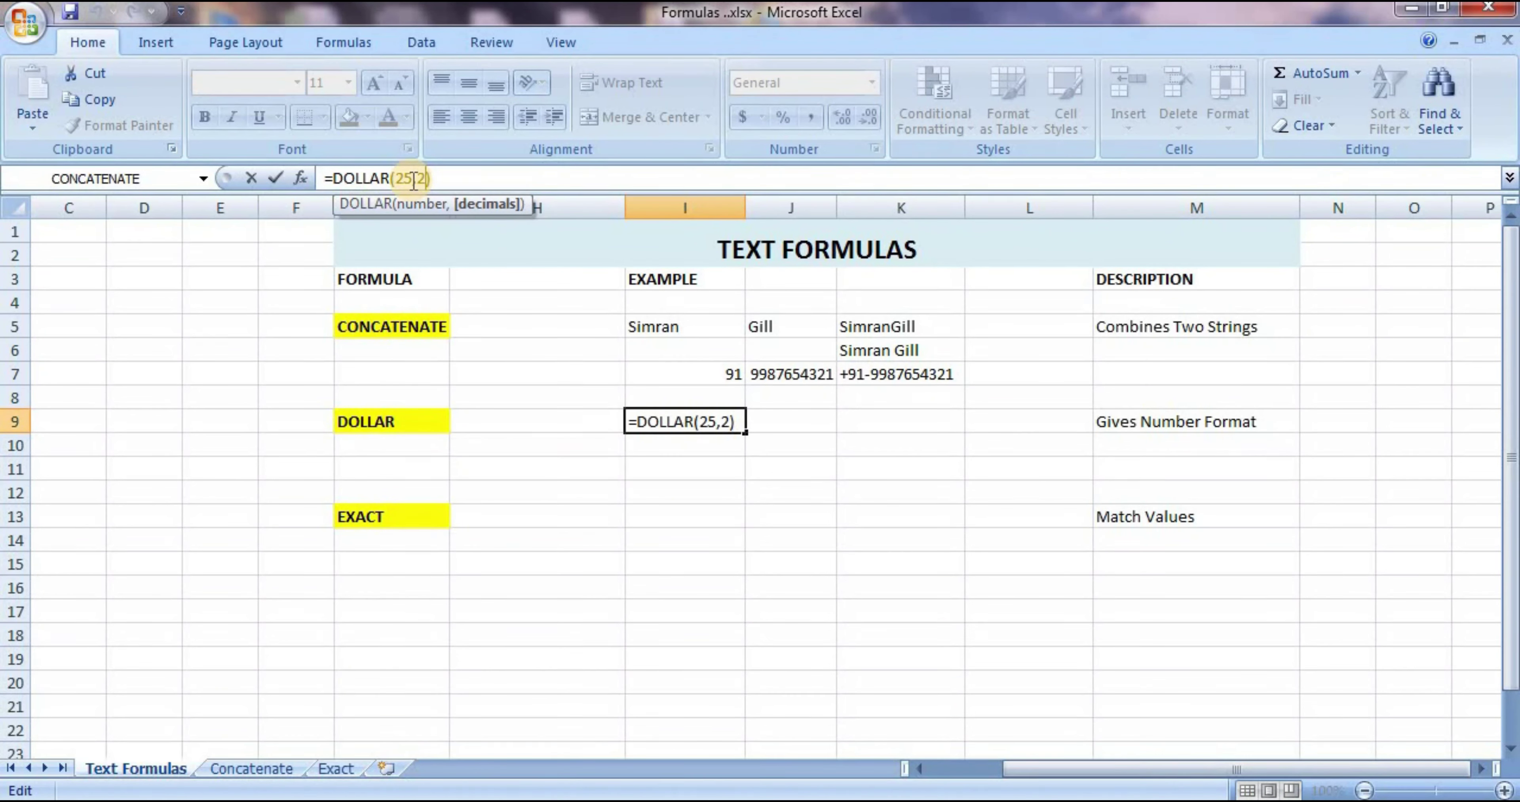
key("BackSpace")
type("0")
left_click(410, 178)
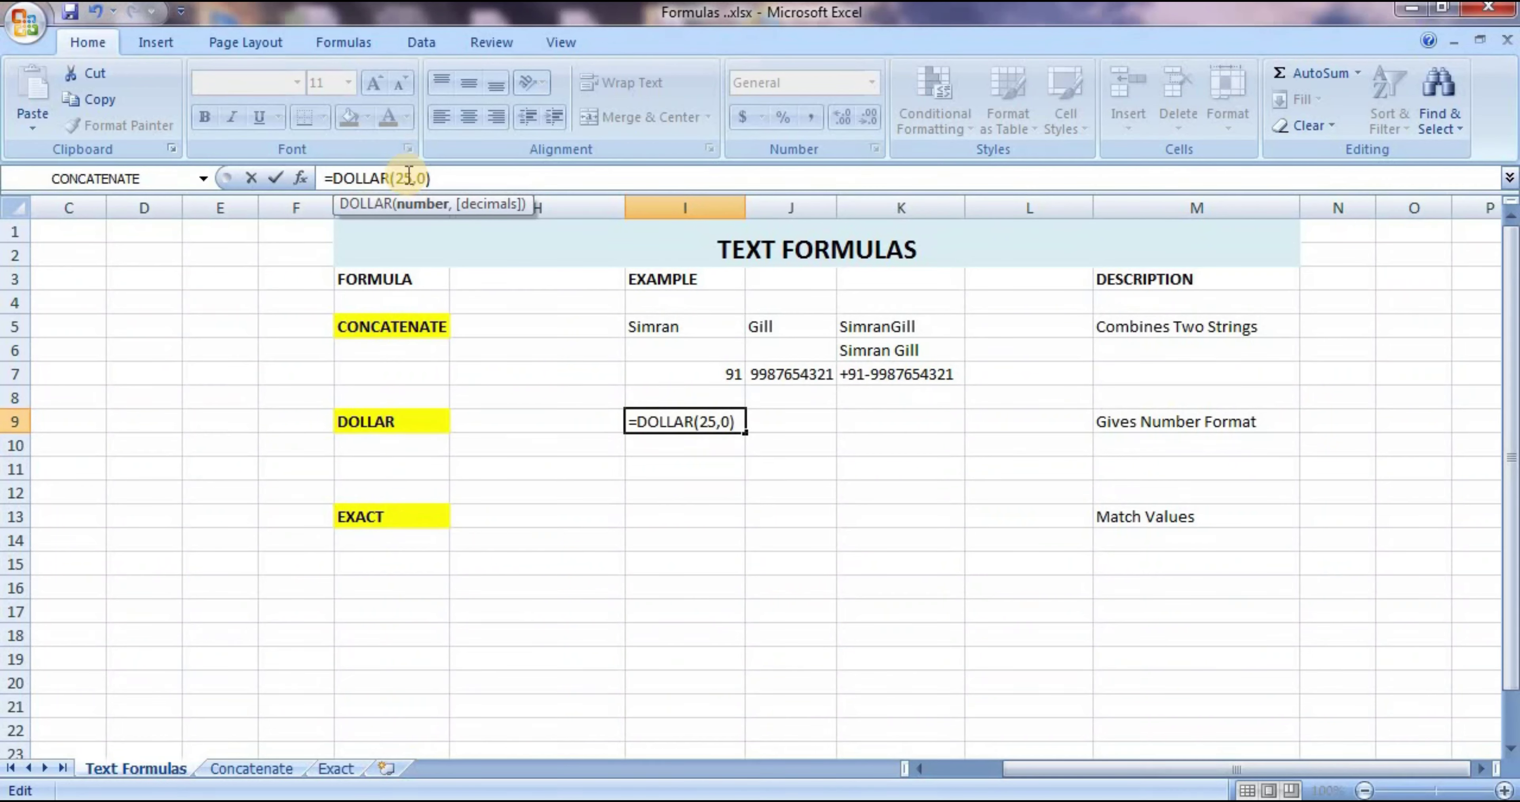
key("BackSpace")
key("BackSpace")
type("1")
key("Return")
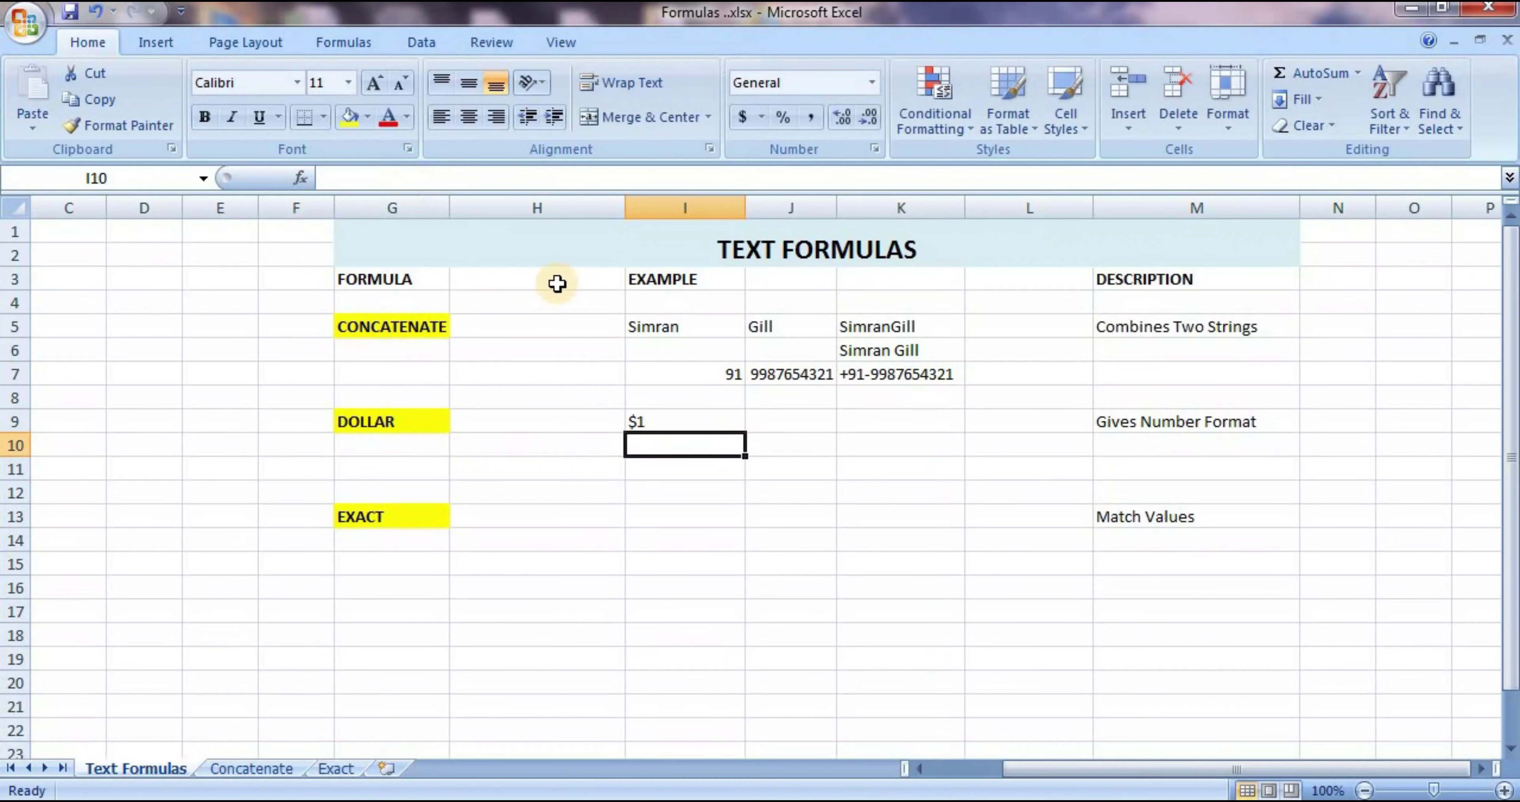
Step: Enter two nearly identical ten-digit phone numbers in I14 and I15 under EXACT
left_click(687, 422)
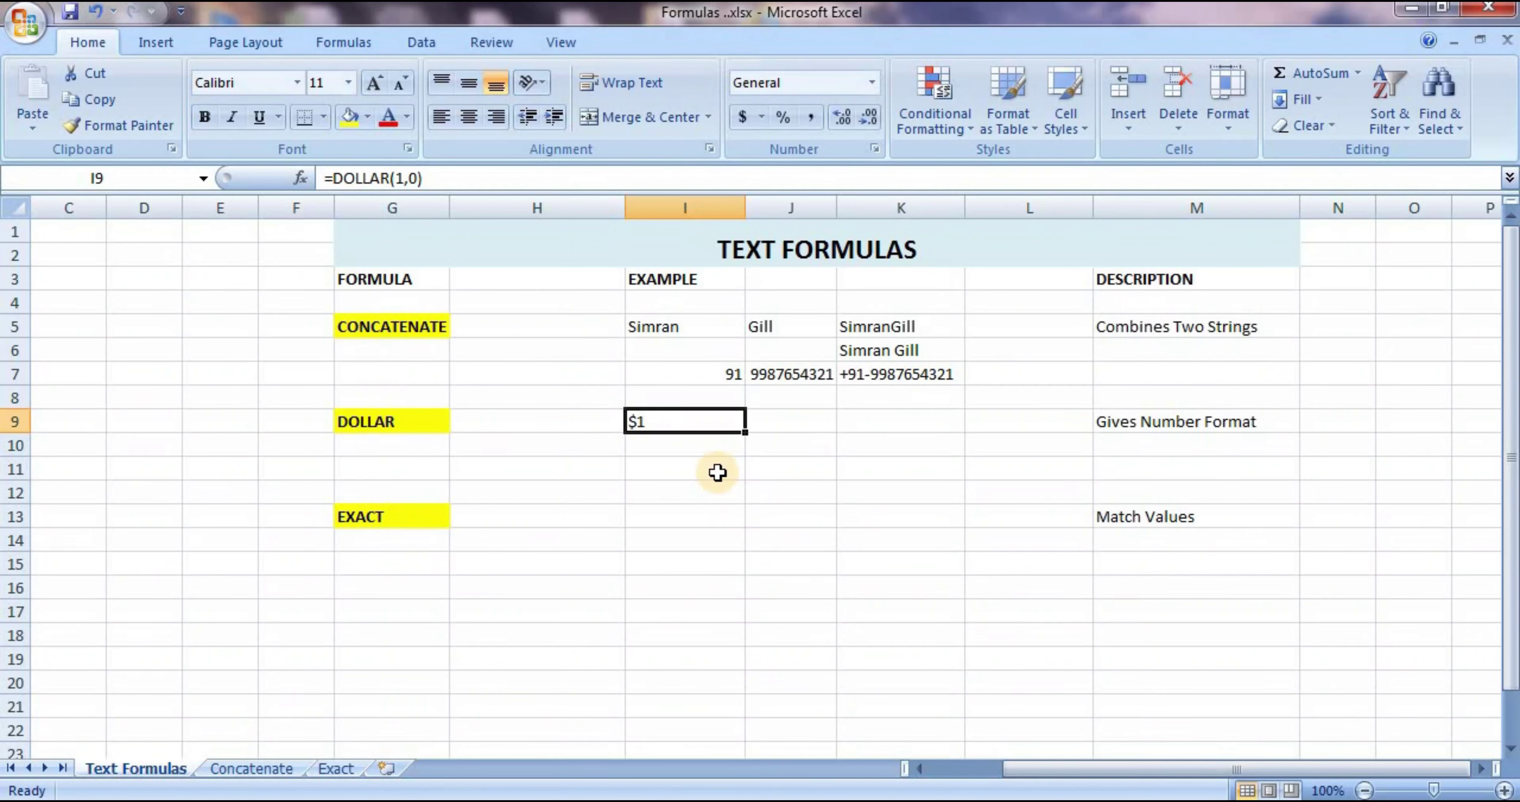
left_click(699, 511)
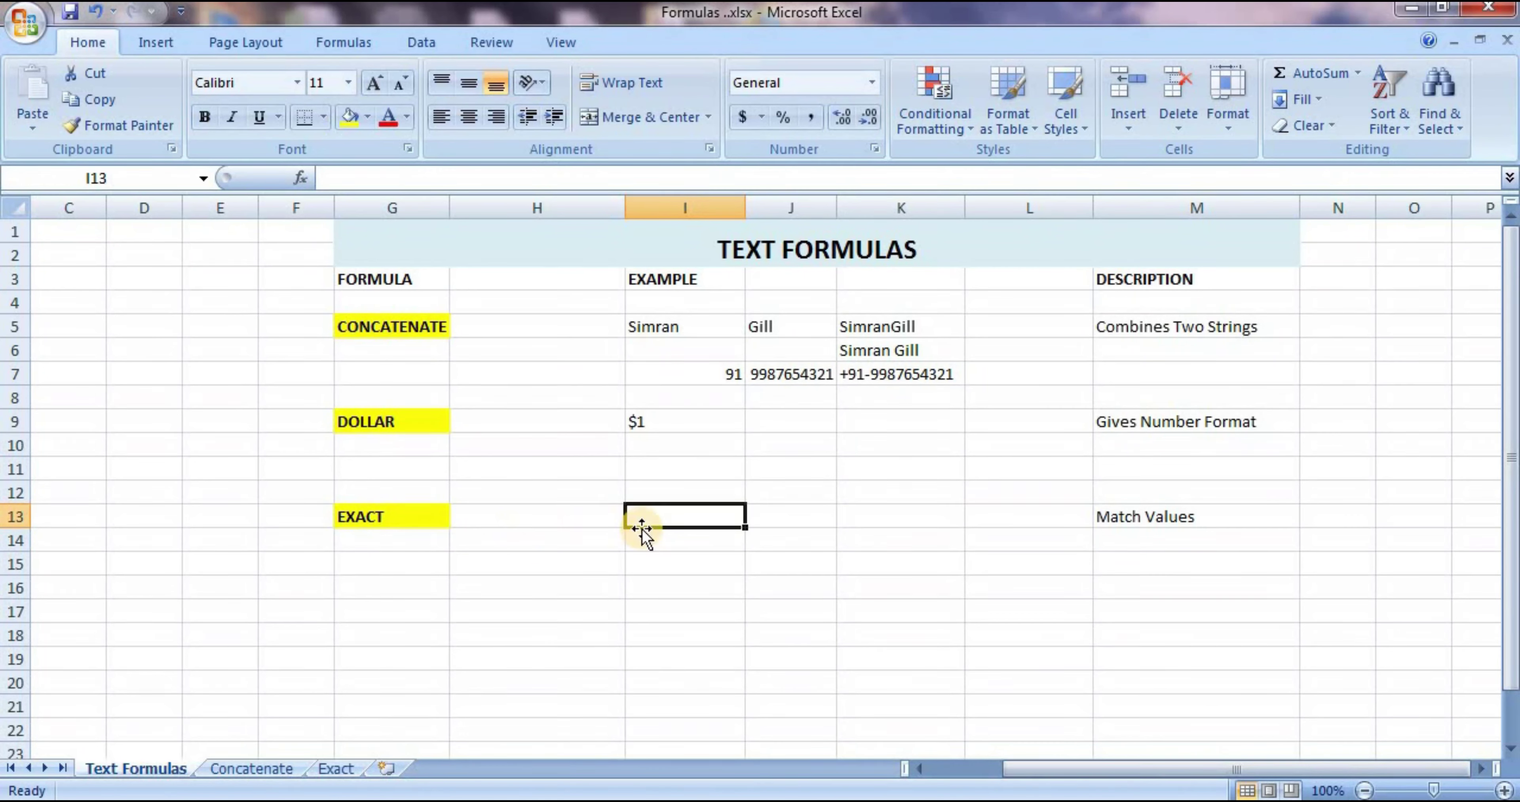
left_click(651, 538)
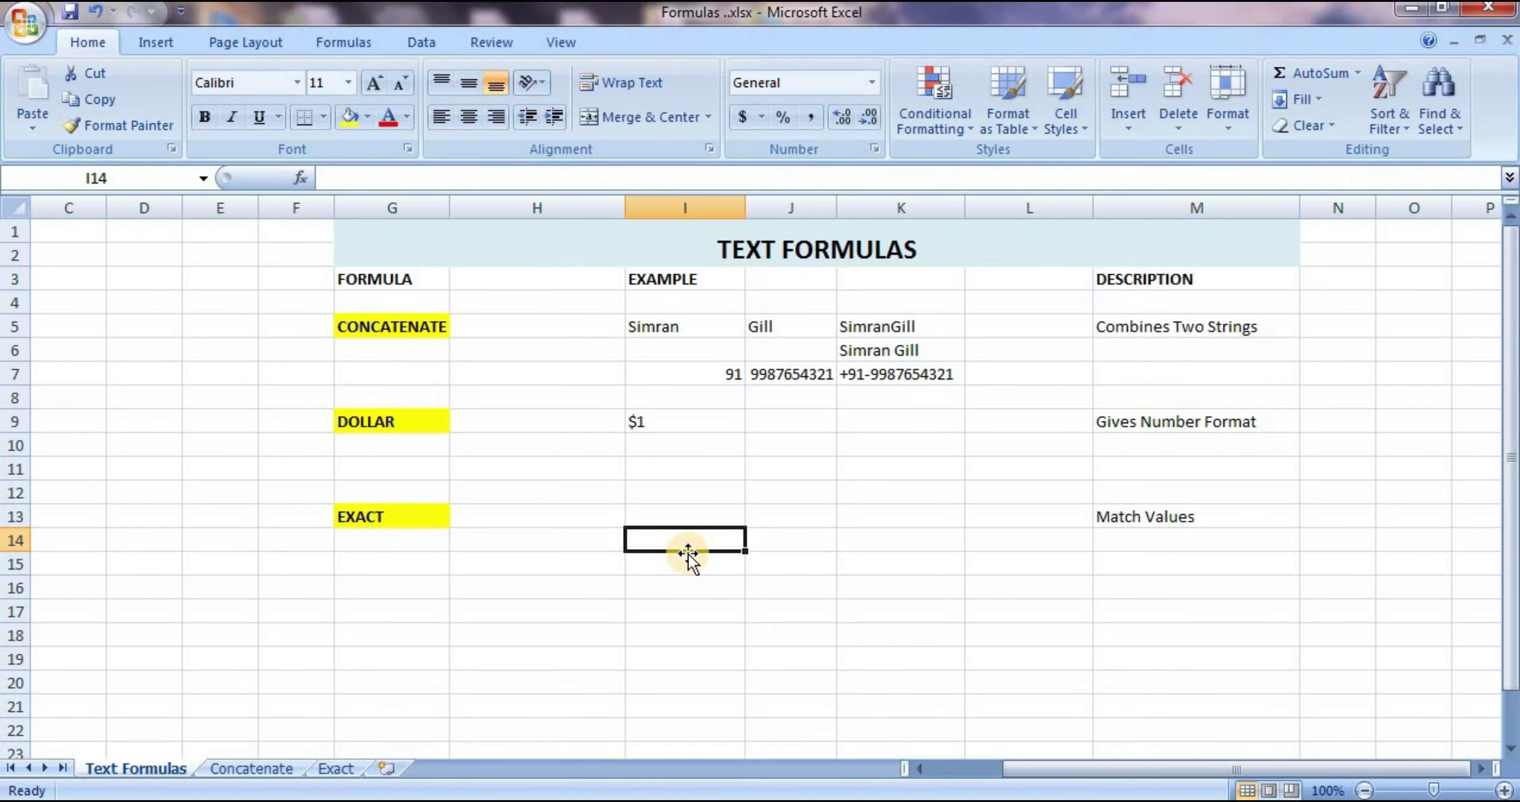
type("99876")
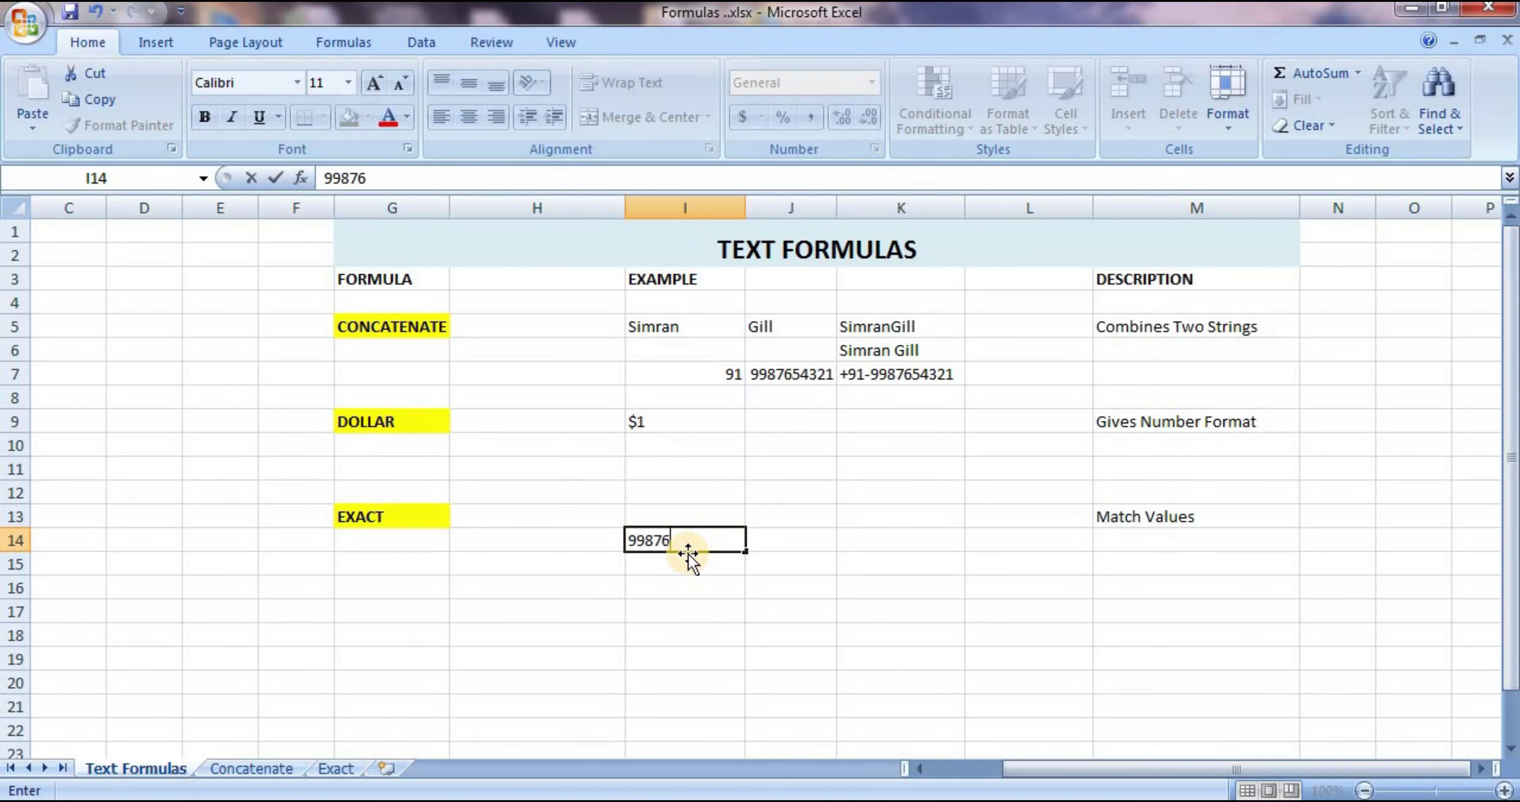
type("54321")
key("Return")
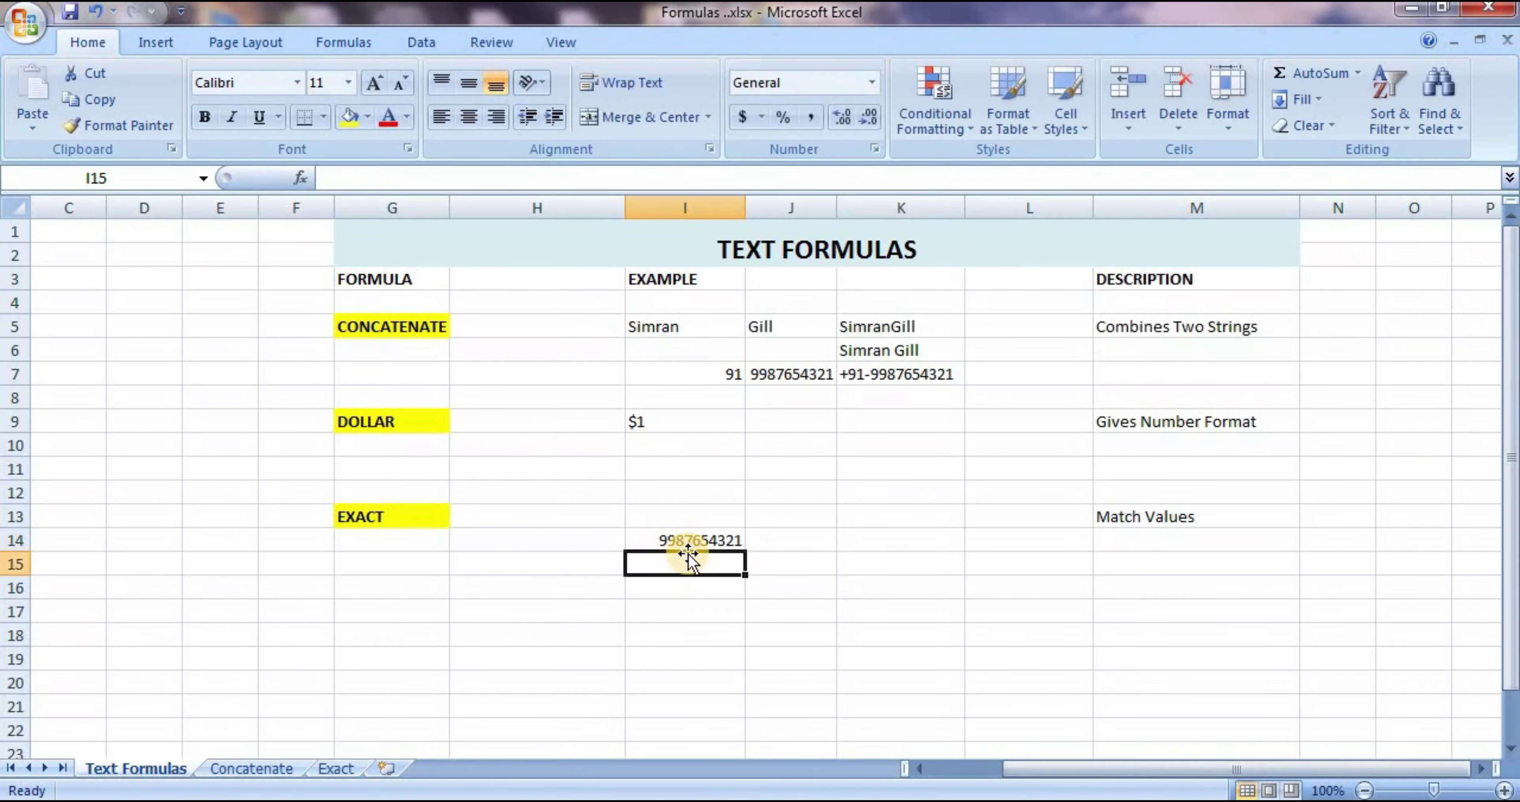
type("9897654")
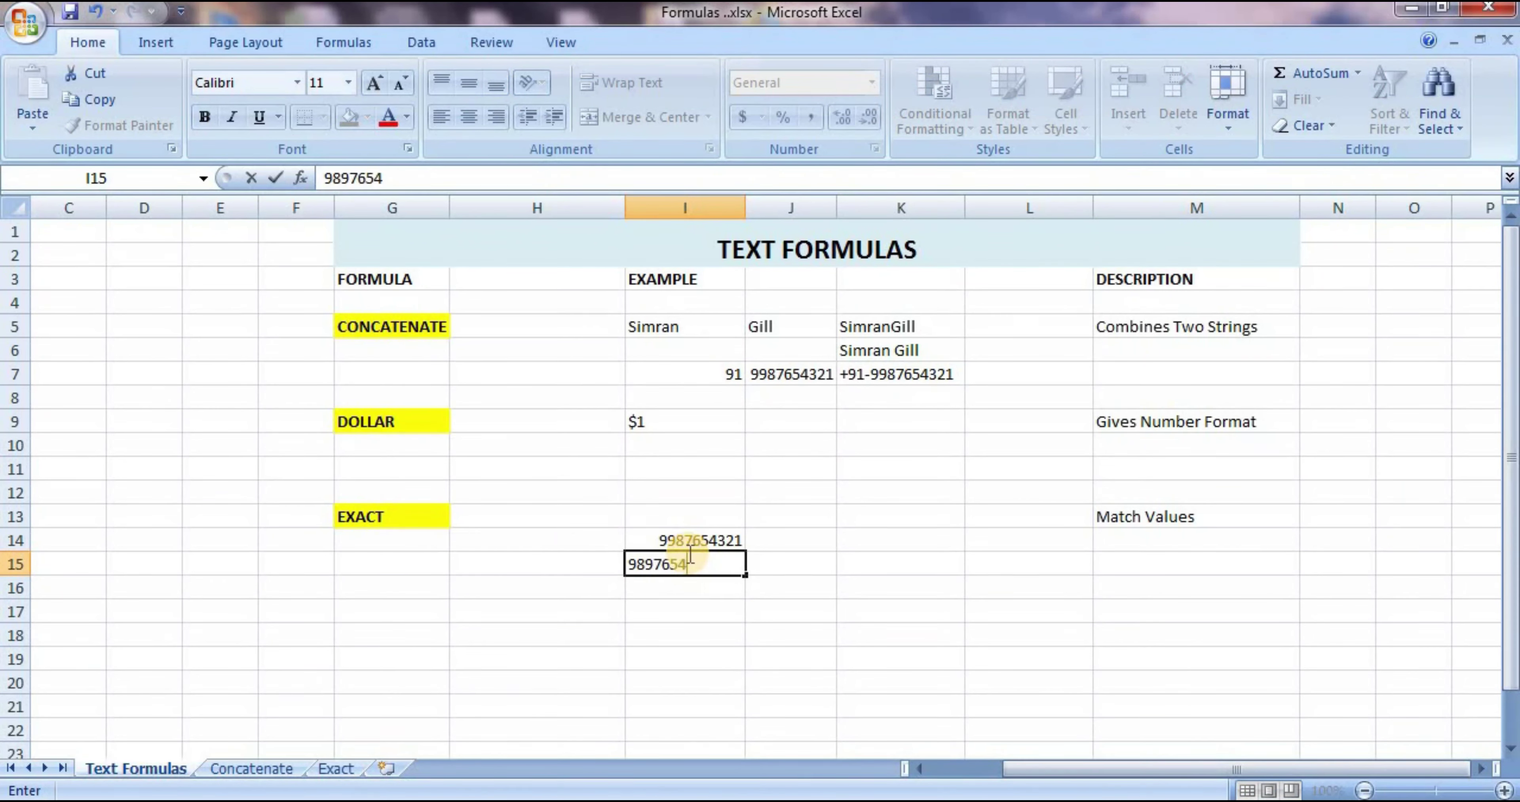
type("321")
key("Tab")
Step: Compare the two phone numbers and select J16 for the EXACT result
key("Up")
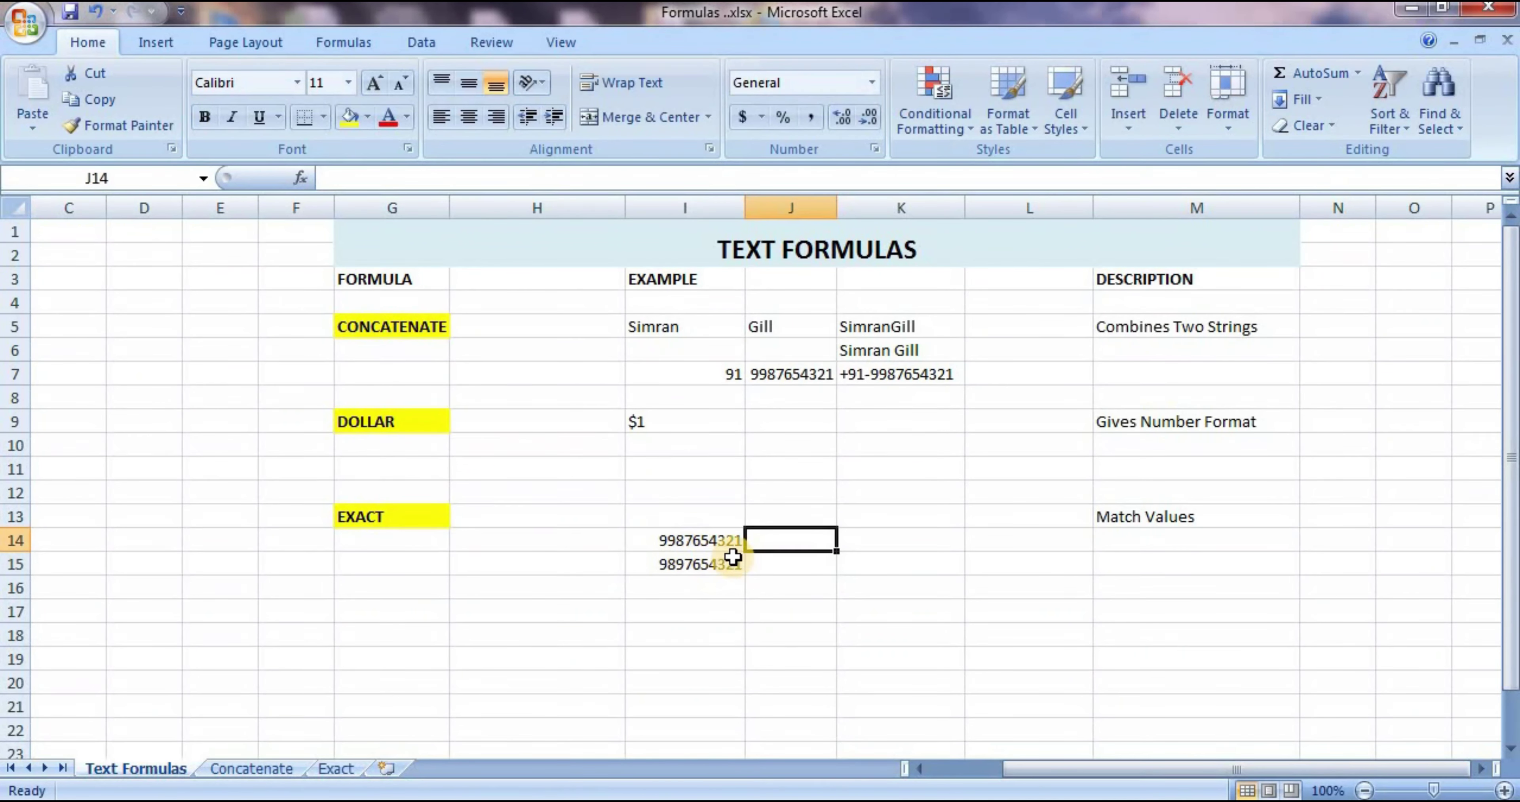
left_click(731, 557)
left_click(770, 565)
left_click_drag(740, 545, 741, 565)
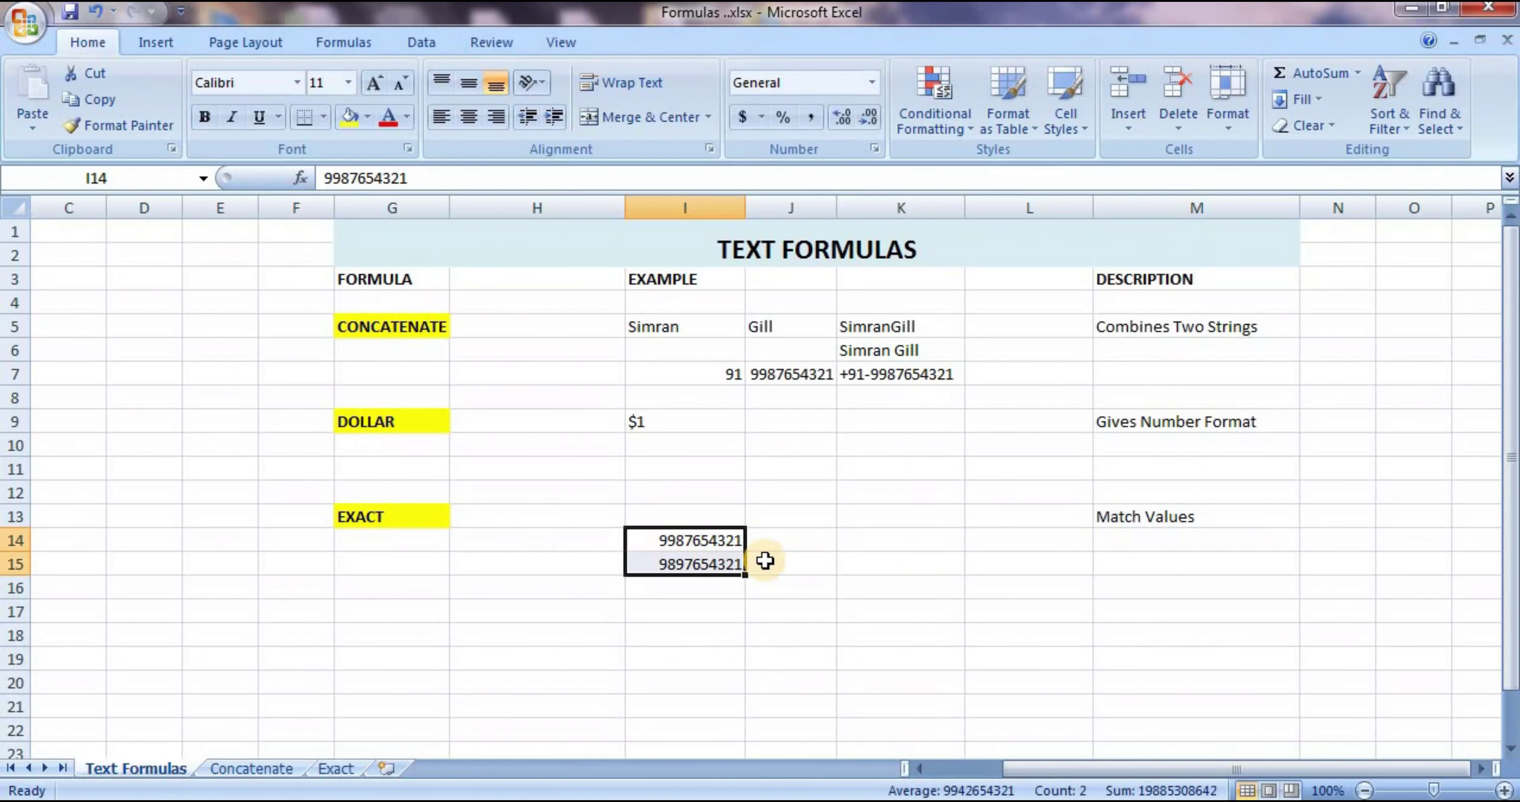
left_click(767, 564)
left_click(767, 582)
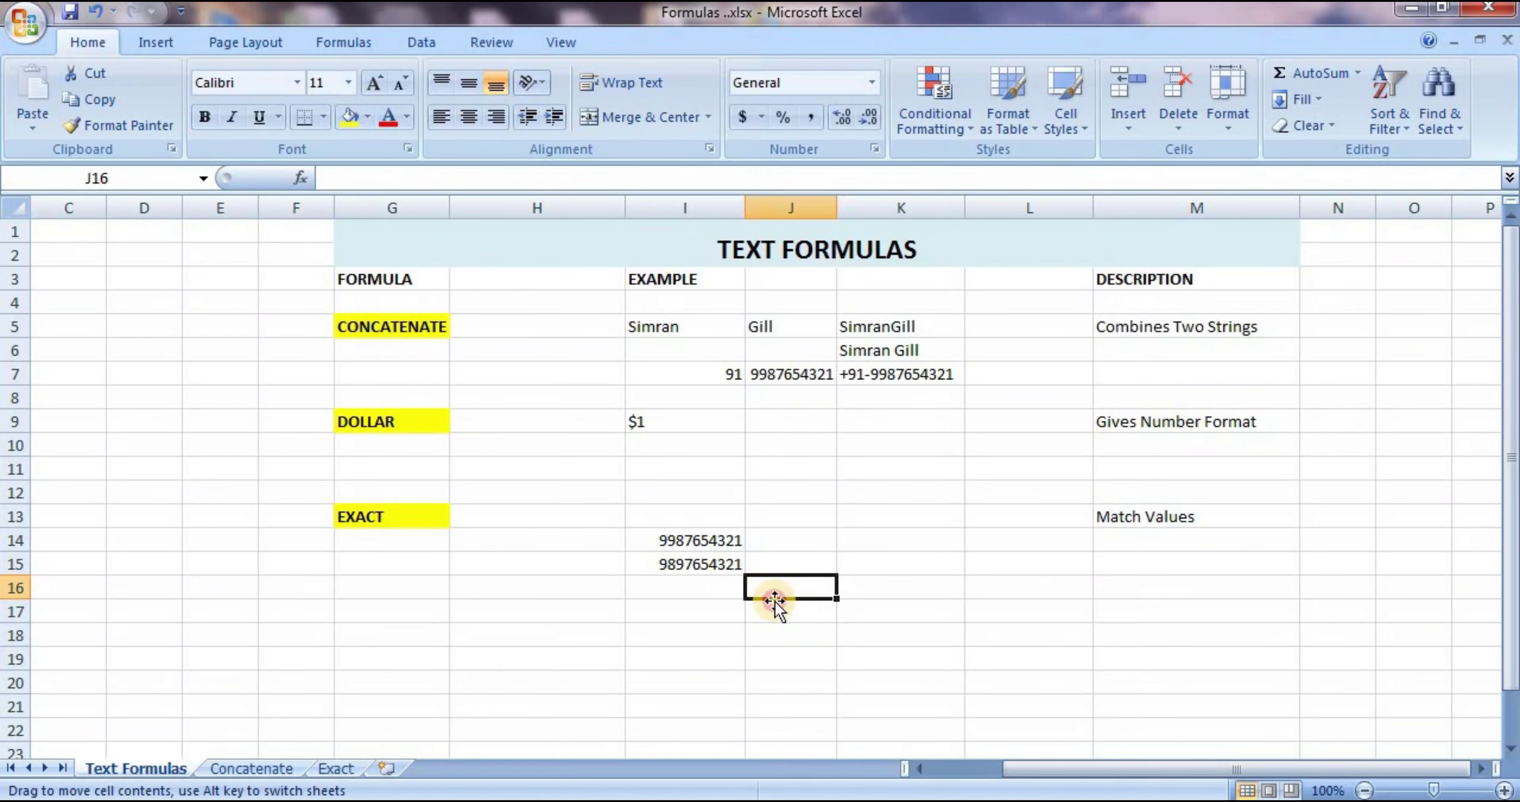
left_click(783, 610)
left_click(731, 605)
left_click(788, 607)
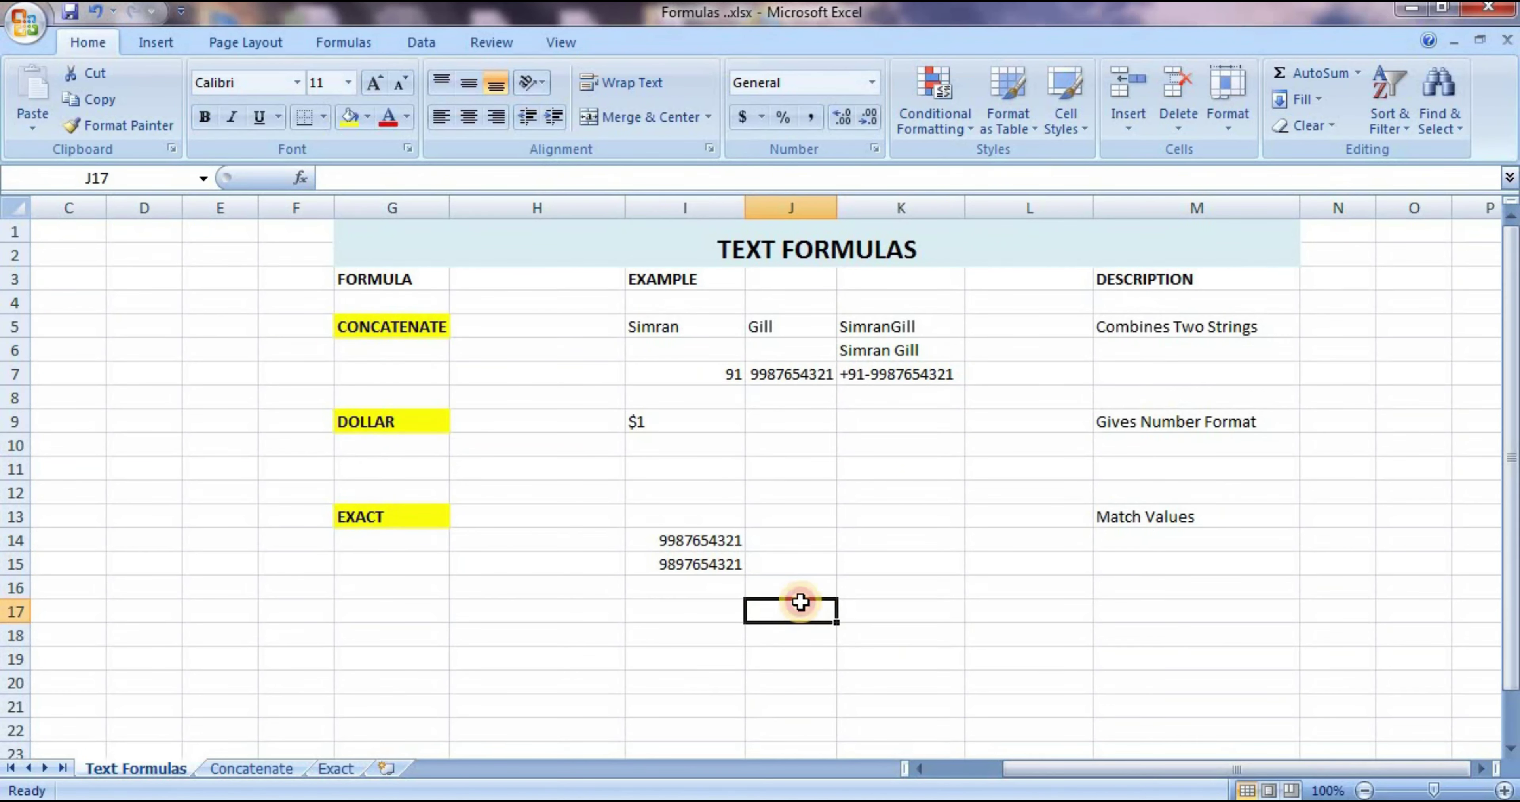
left_click(791, 585)
left_click(696, 542)
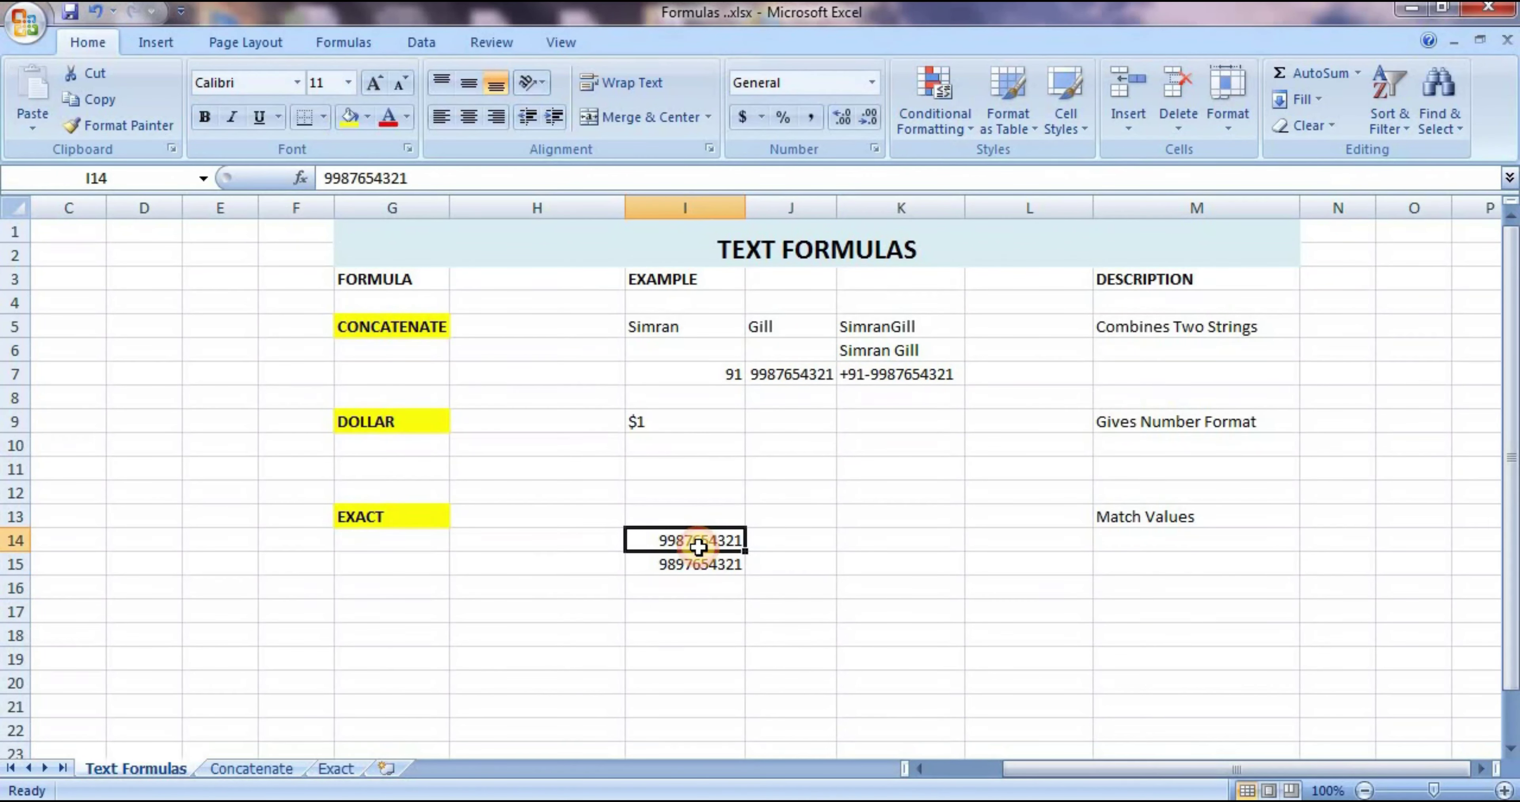
left_click(696, 564)
left_click(693, 541)
left_click(693, 565)
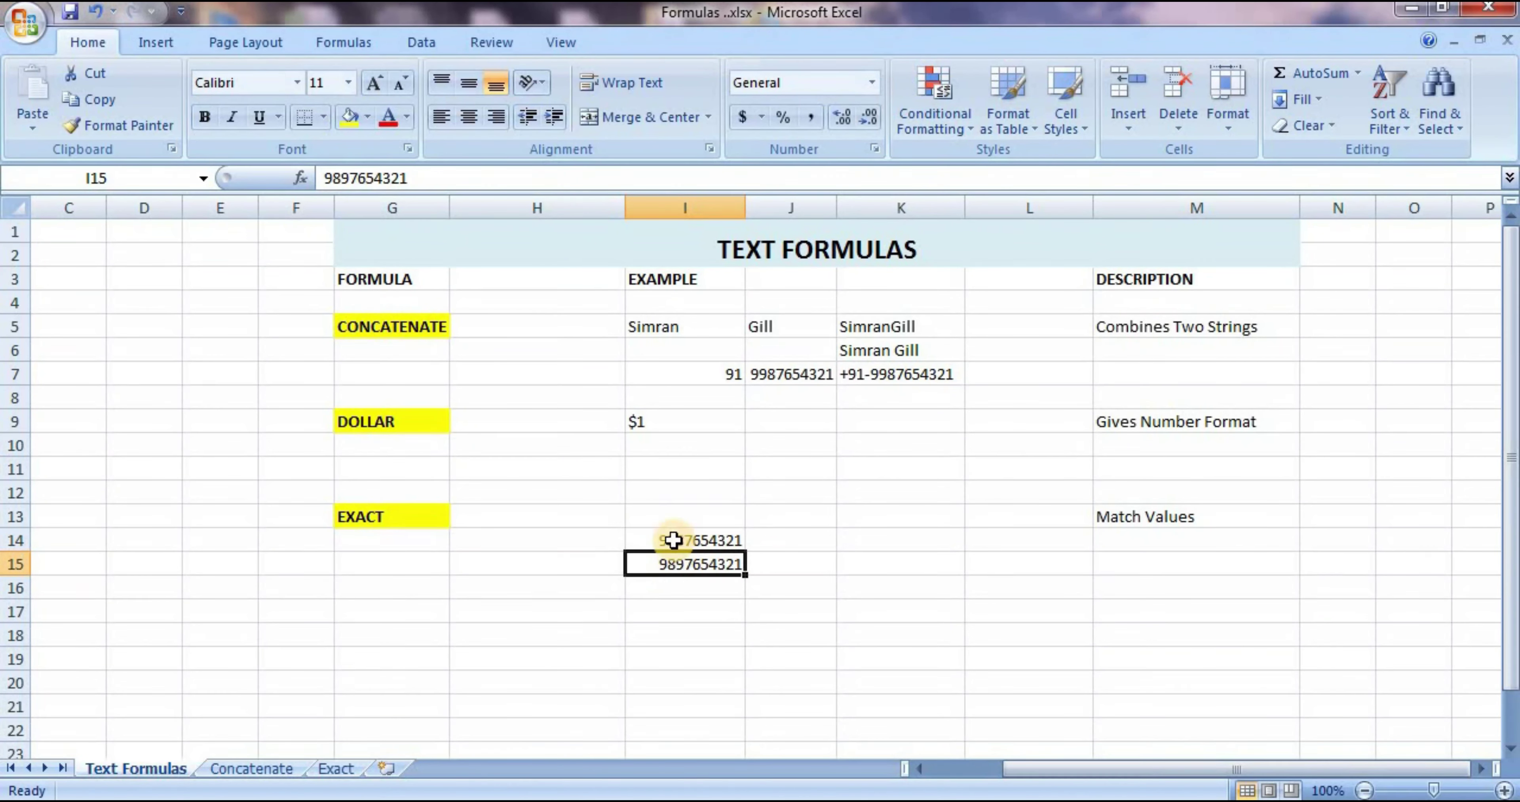
left_click(795, 594)
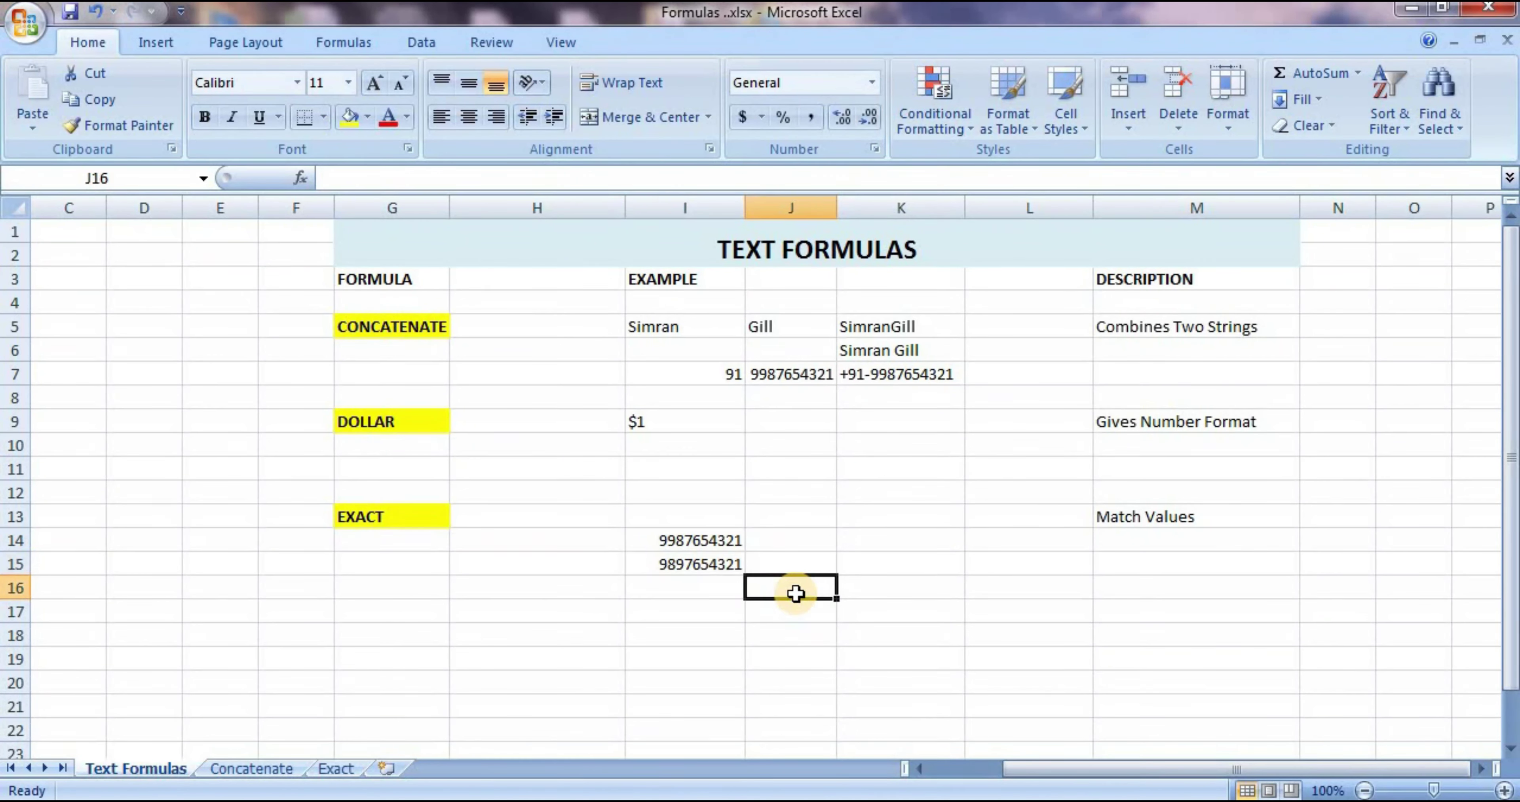
Step: Enter =EXACT(I14,I15) in J16 to compare the two phone numbers, giving FALSE
type("=")
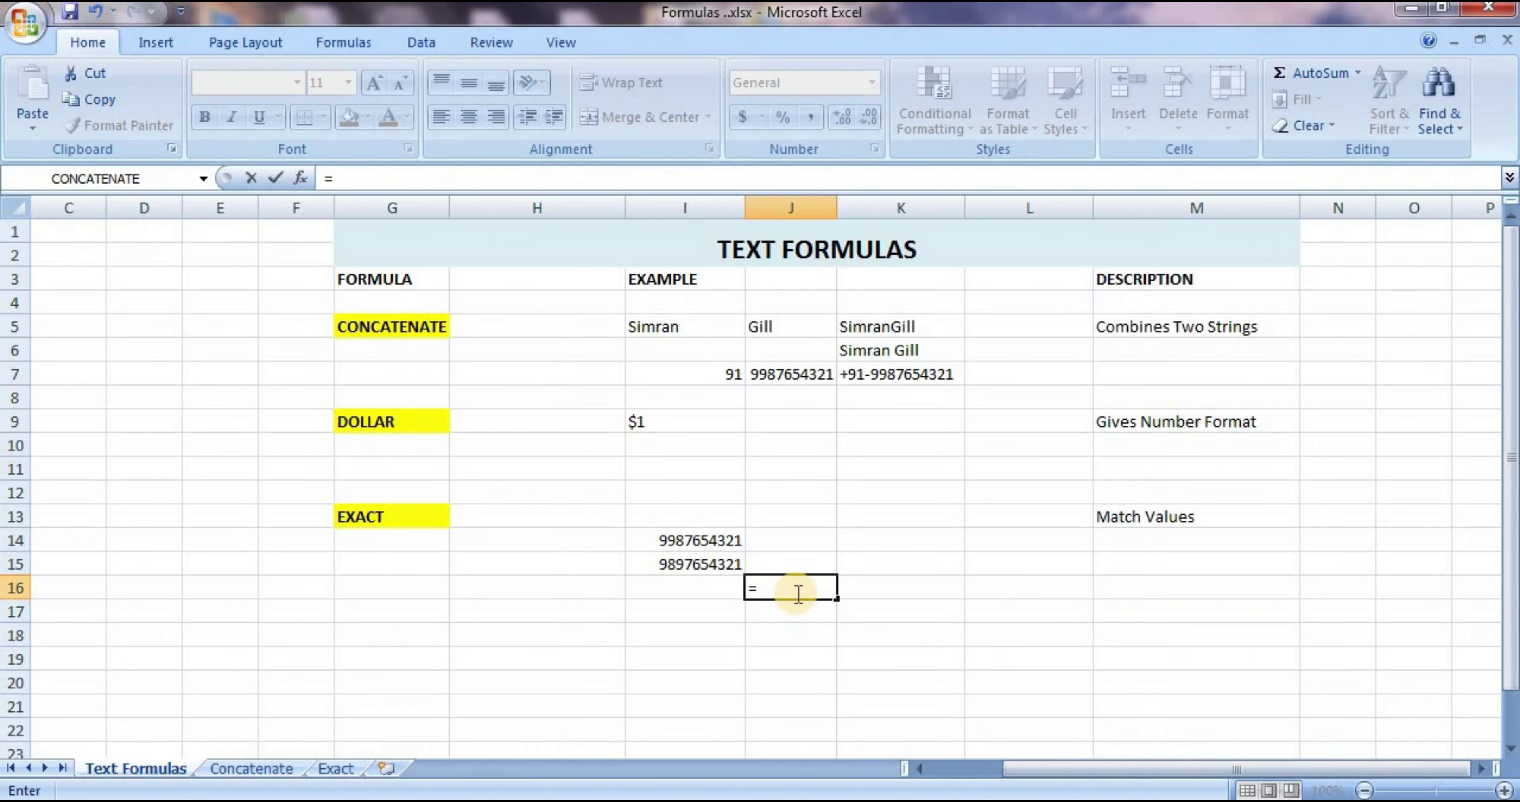
type("ex")
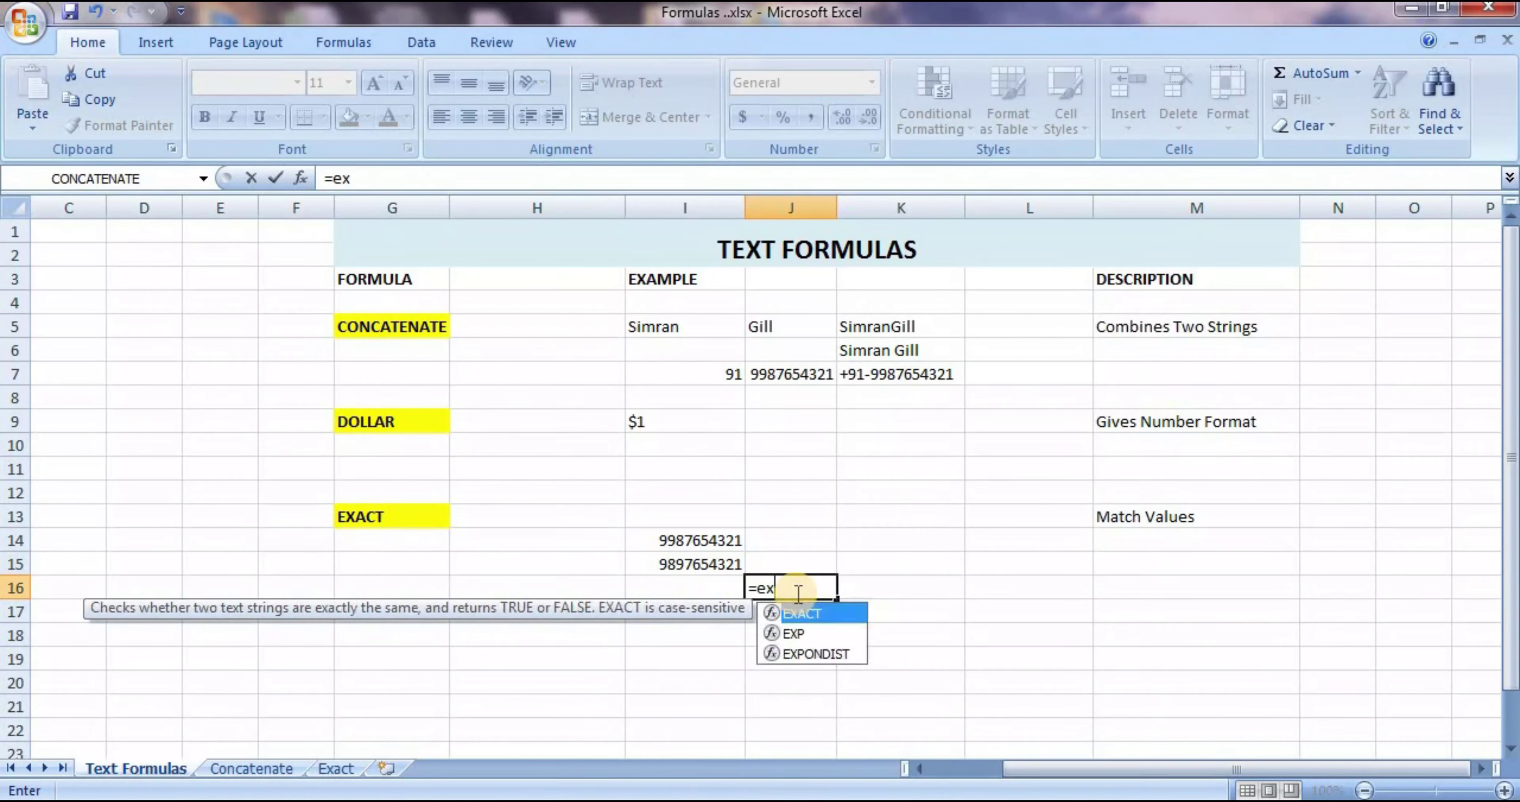
key("Tab")
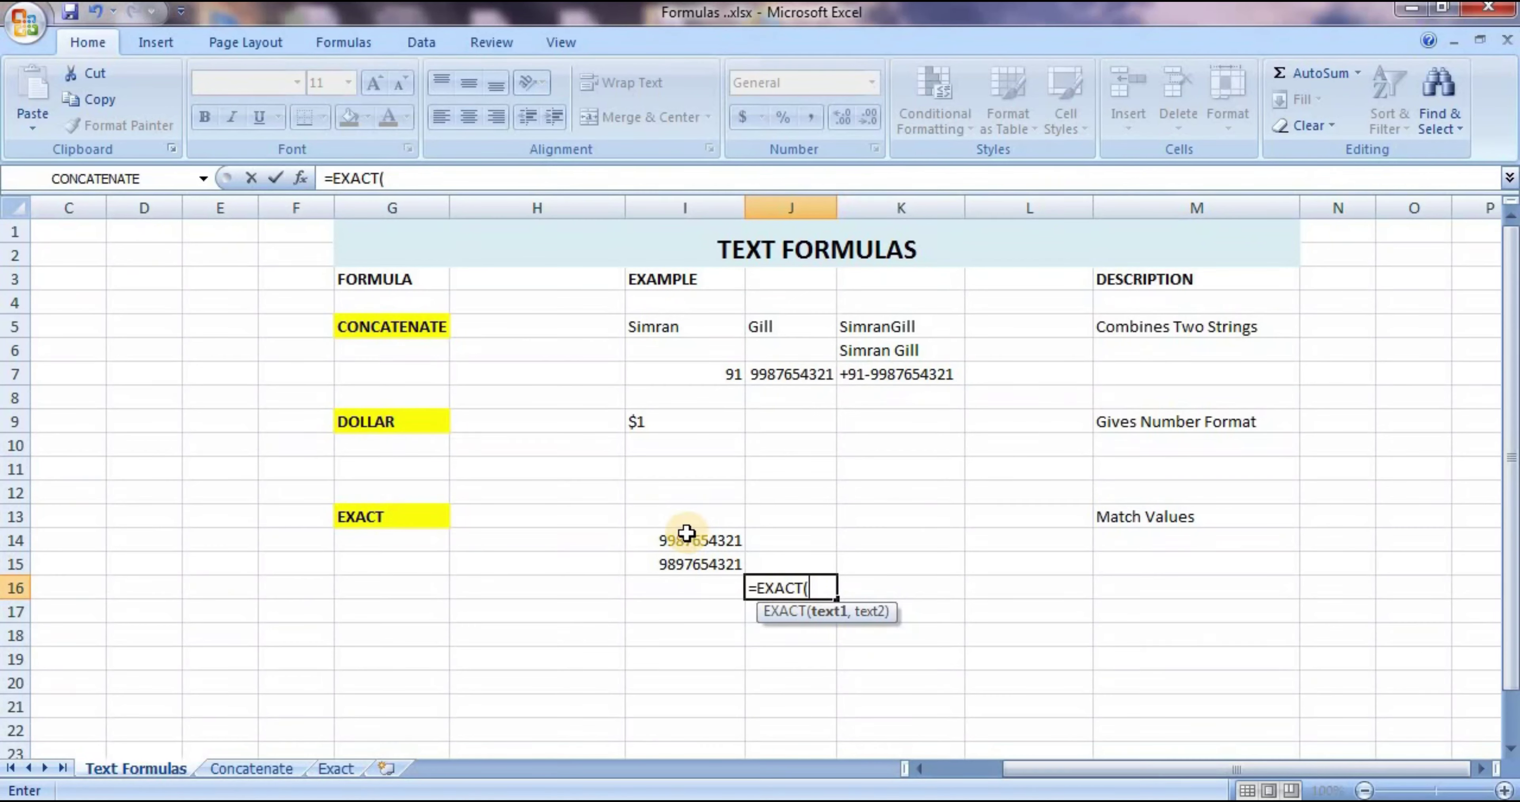
left_click(684, 534)
type(",")
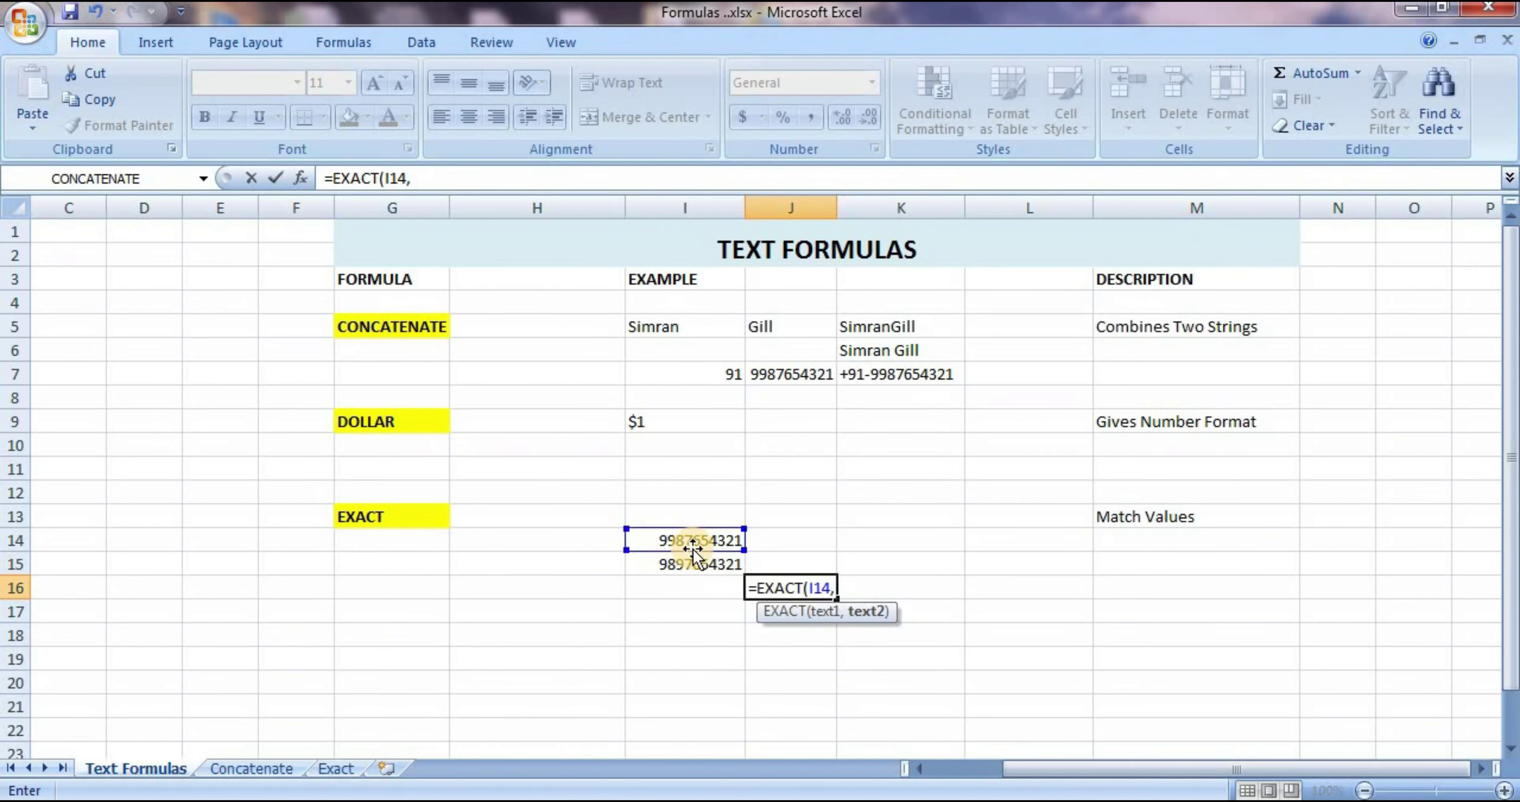
left_click(700, 564)
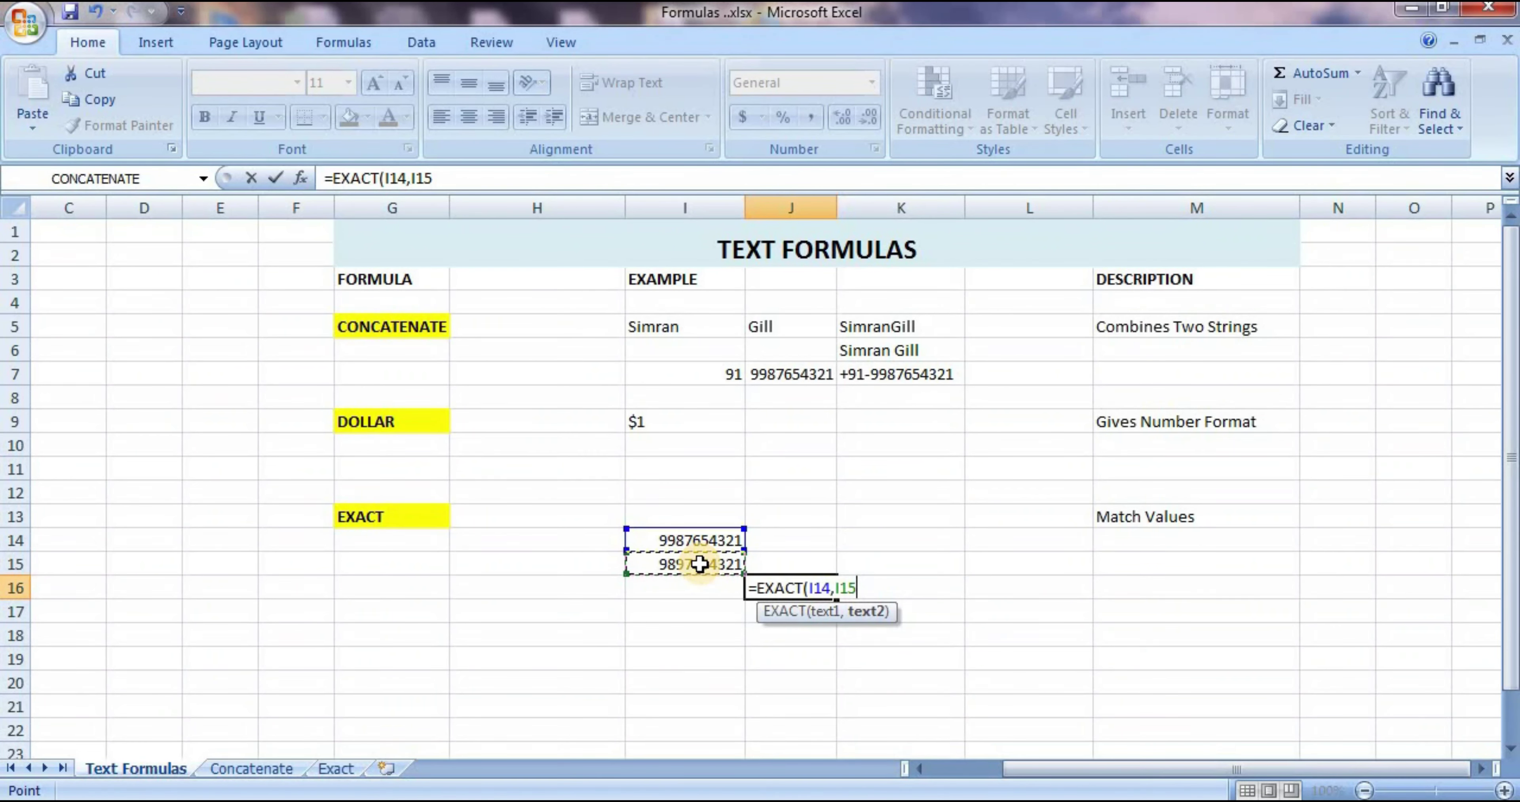
type(")")
key("Return")
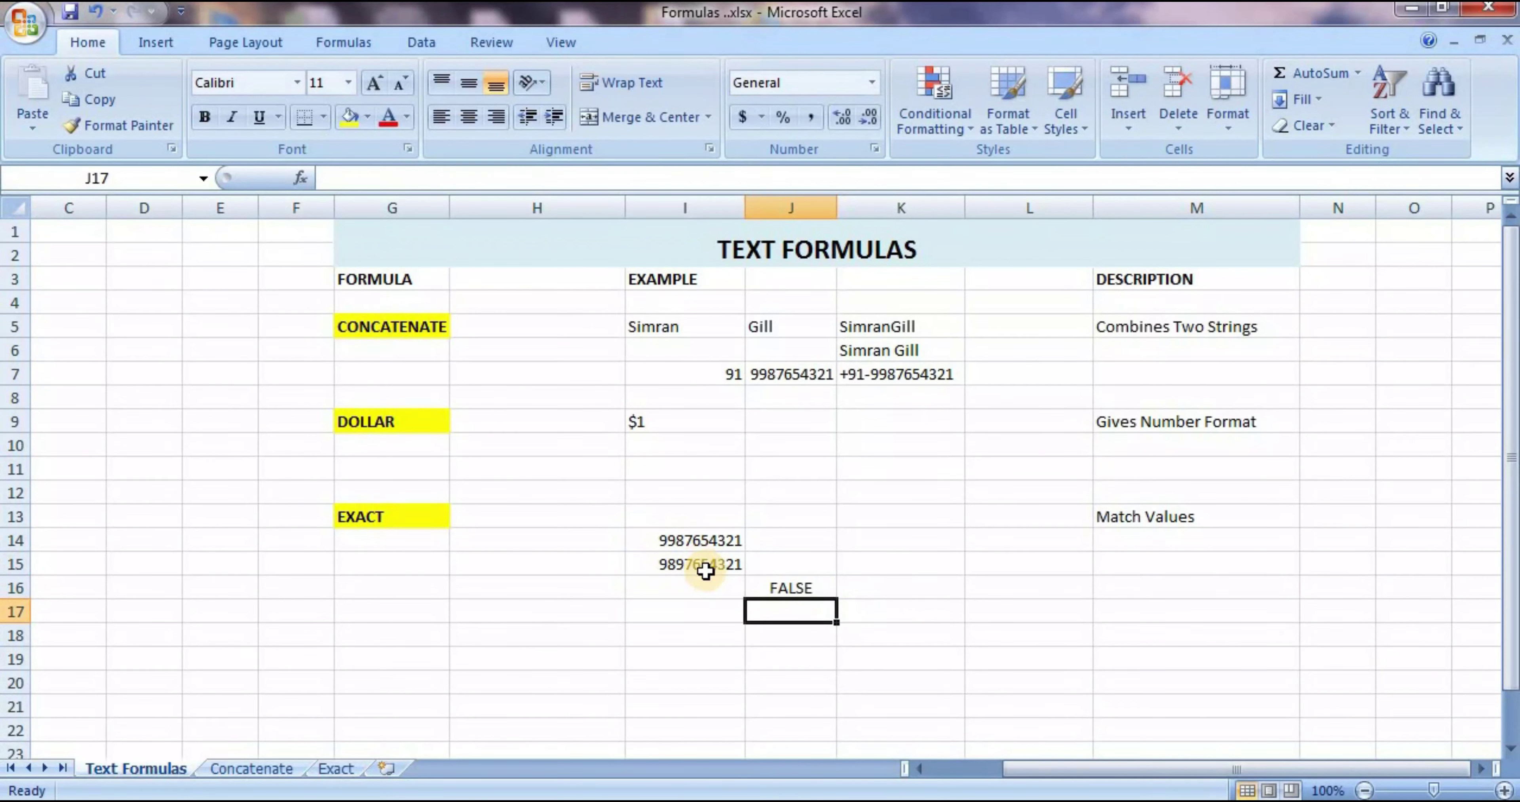
Step: Review J16's EXACT formula against the phone number in I15, then select I17
left_click(774, 585)
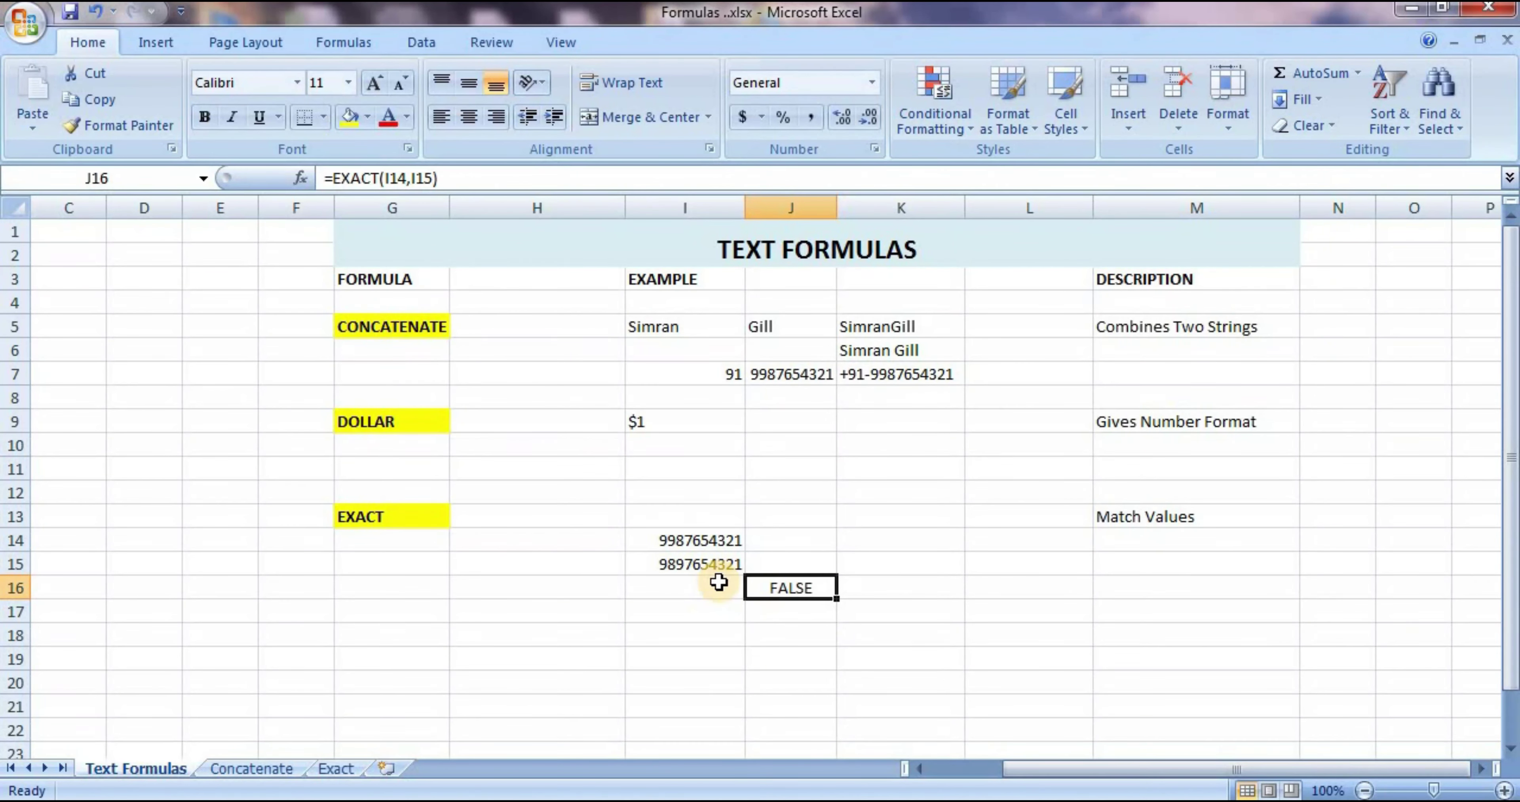
left_click(700, 563)
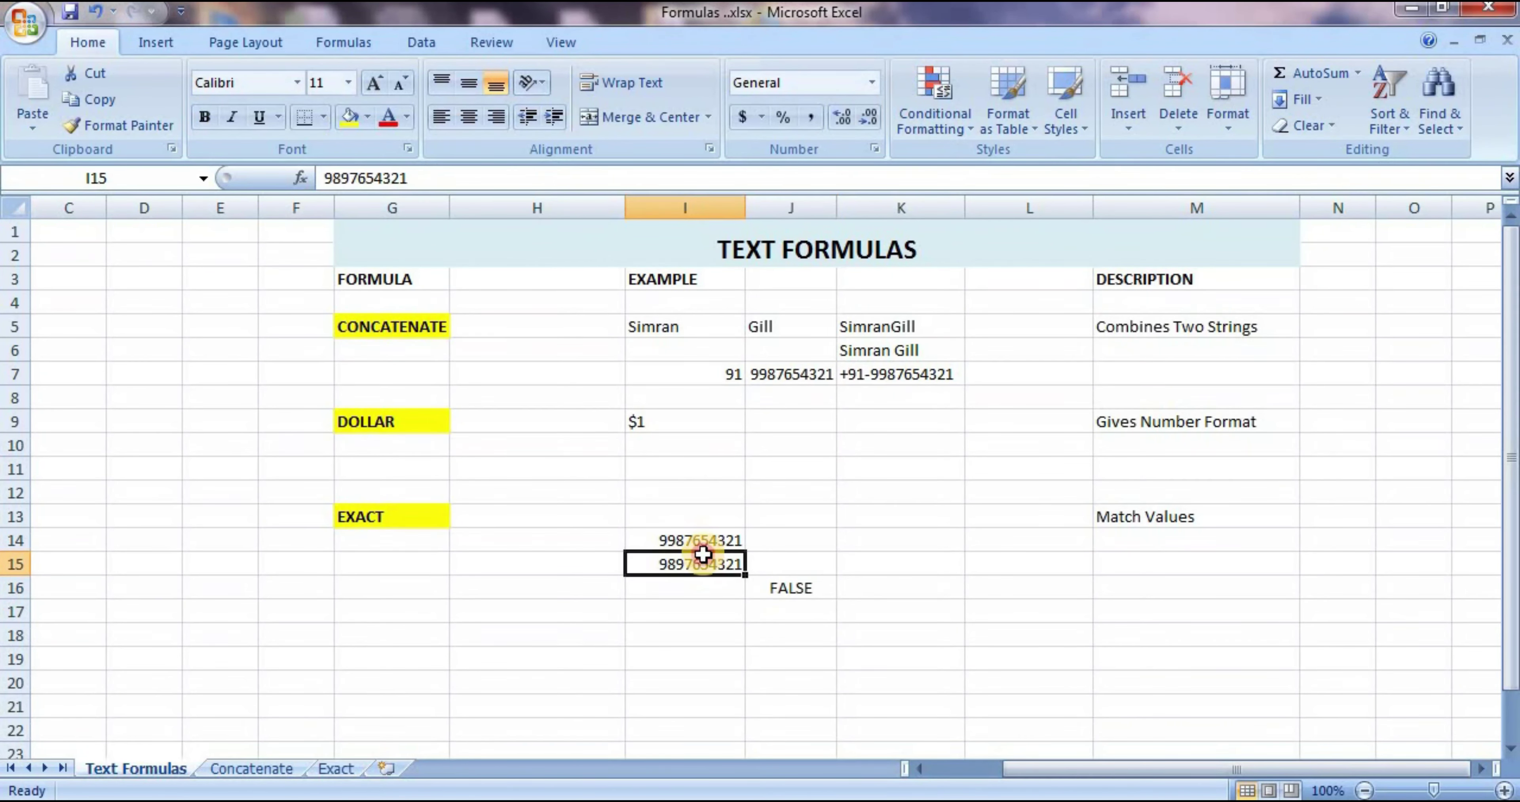
left_click(791, 587)
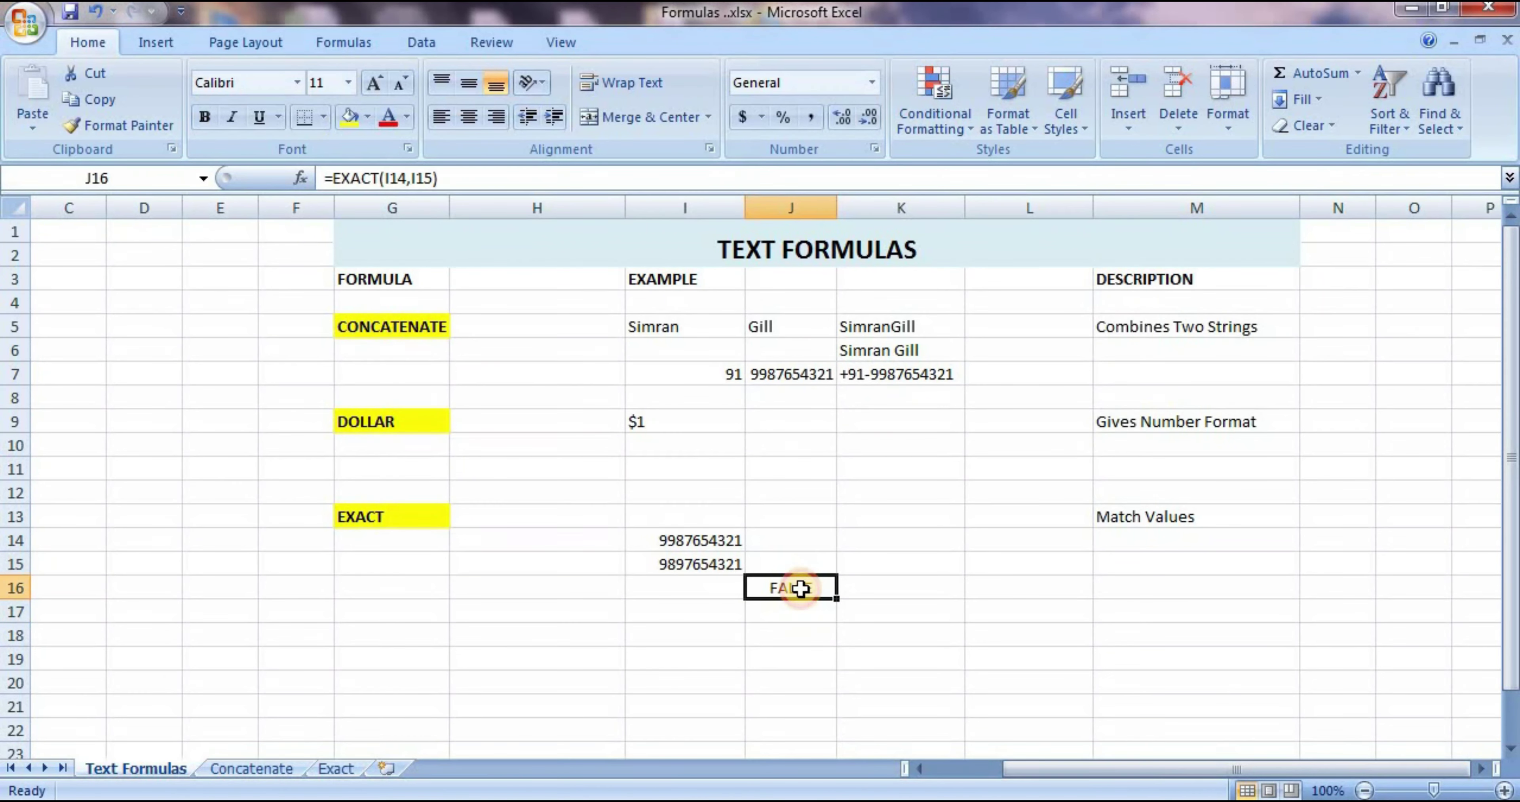
left_click(691, 590)
left_click(692, 613)
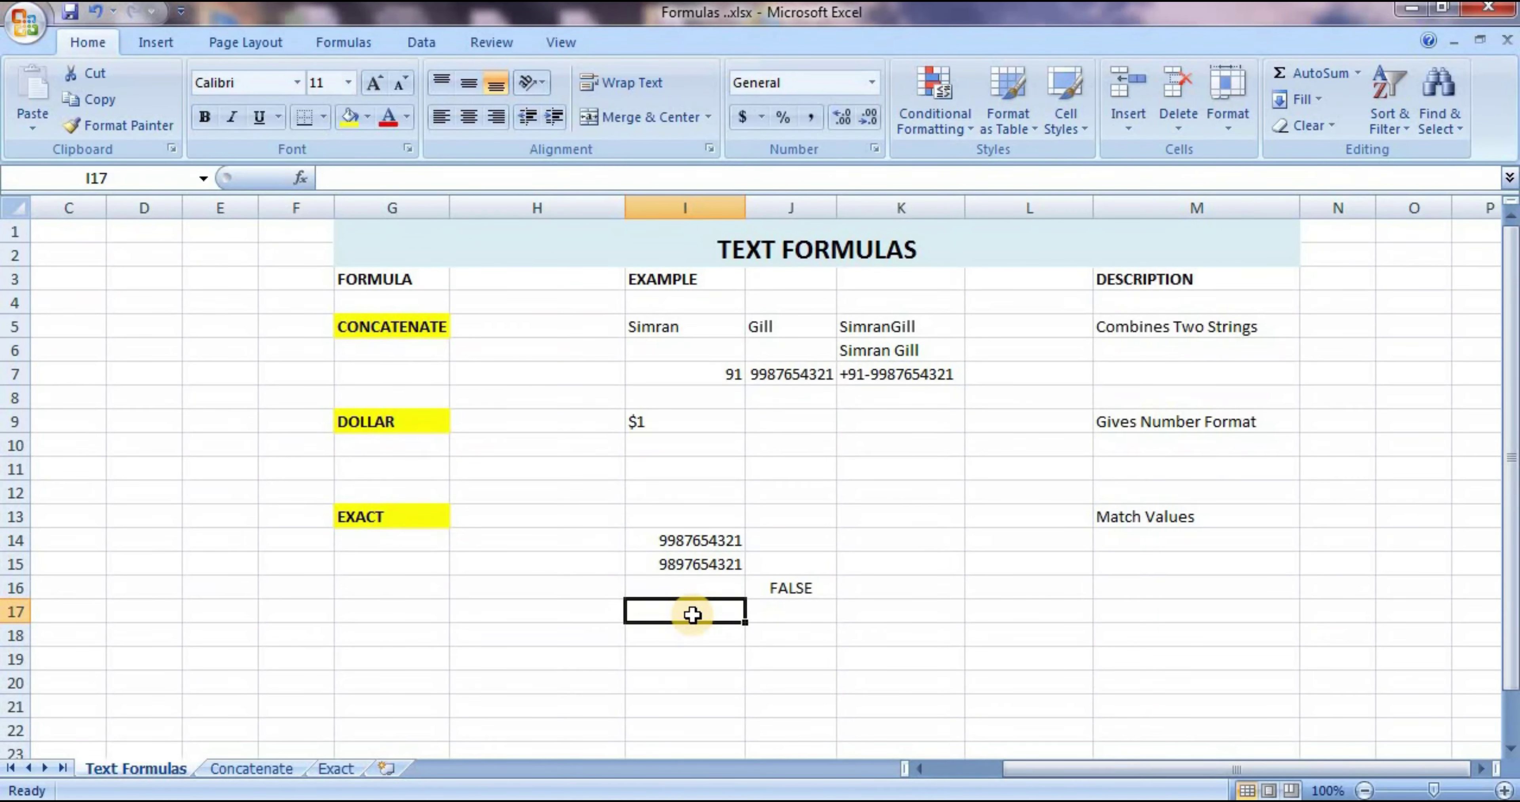
Step: Enter a first name in I17 and the same name misspelled with a doubled 'e' in I18
type("Vi")
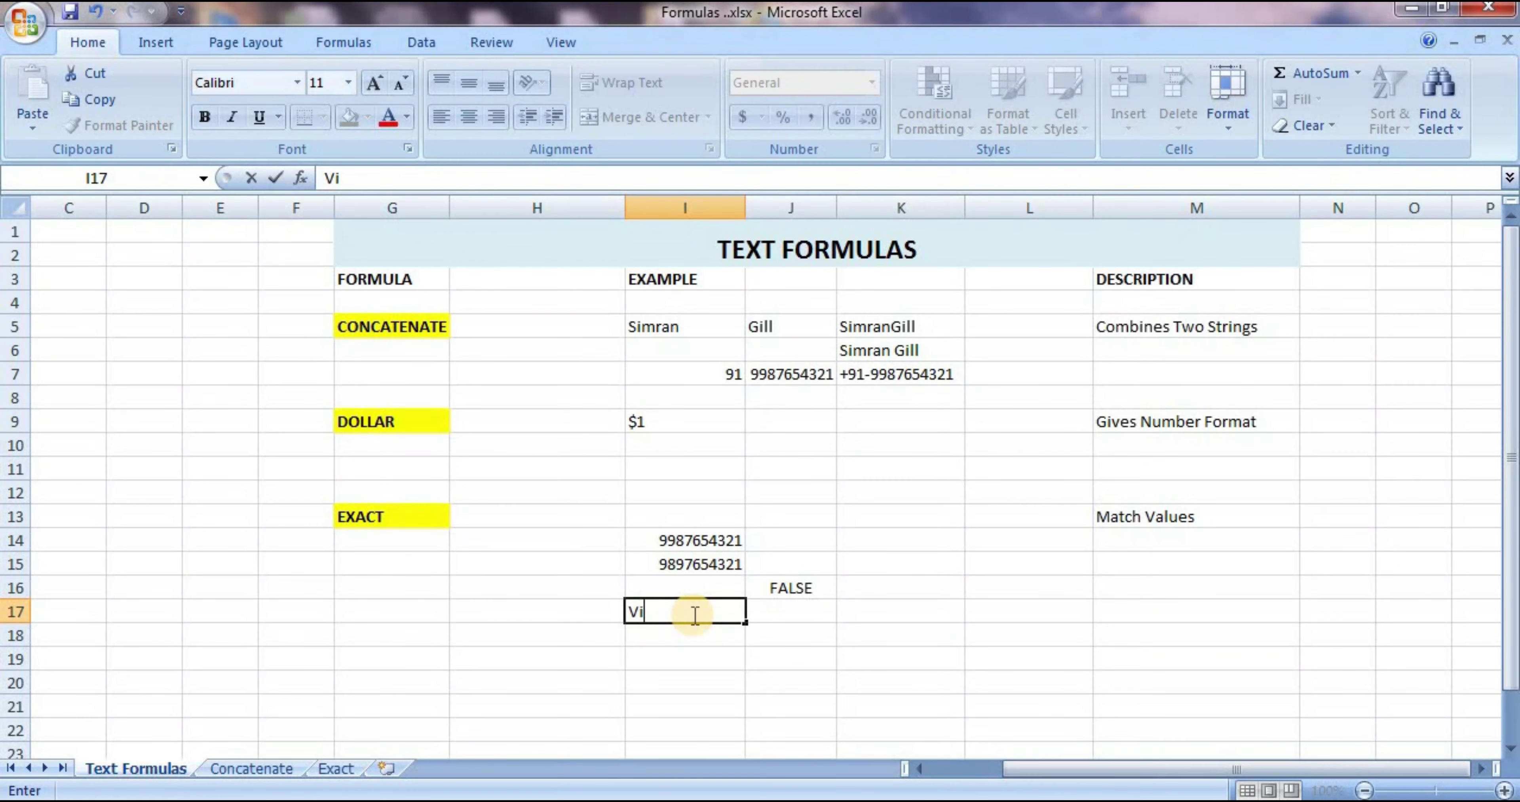
type("vek")
key("Return")
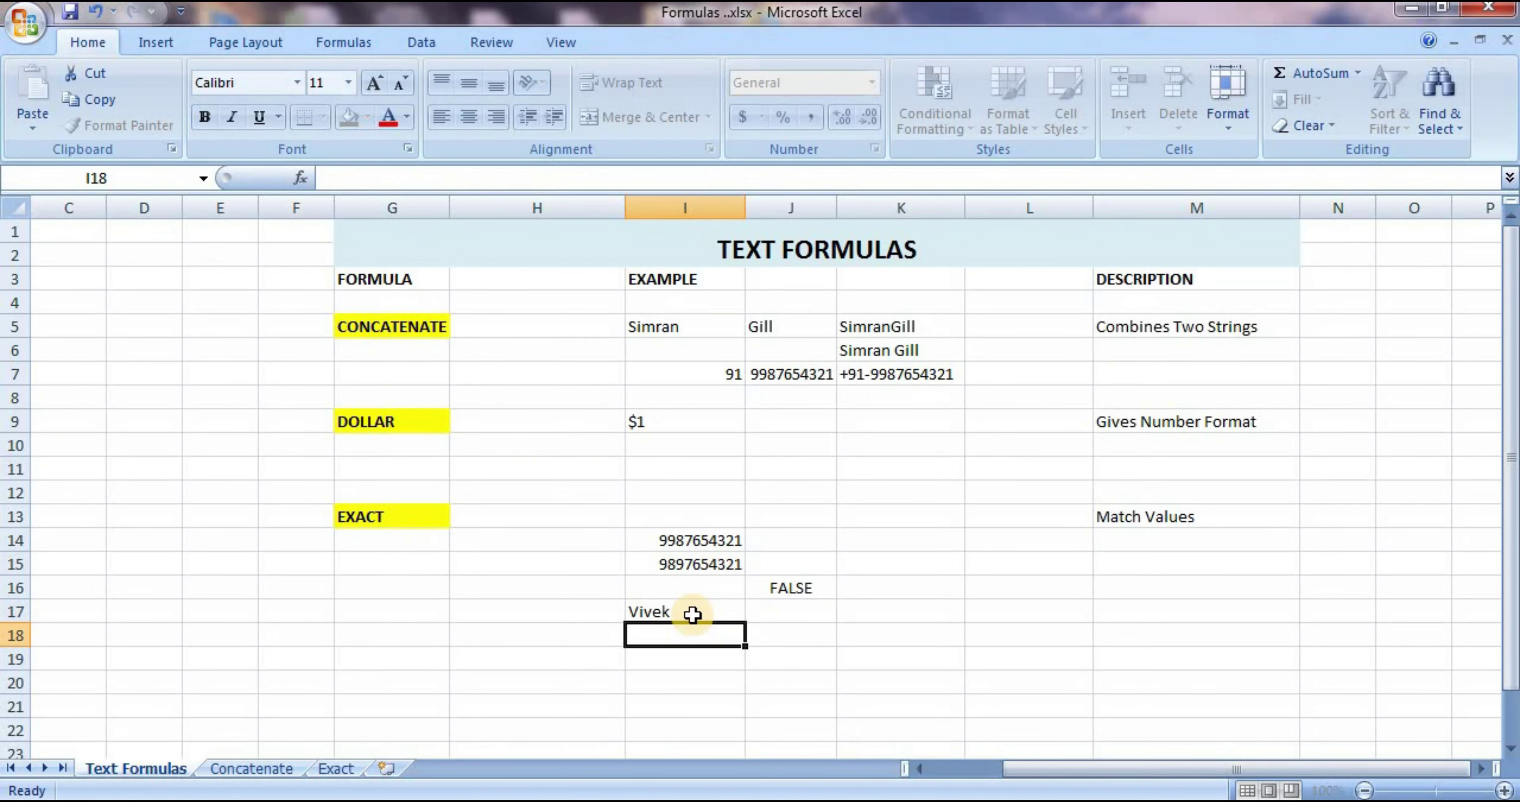
type("V")
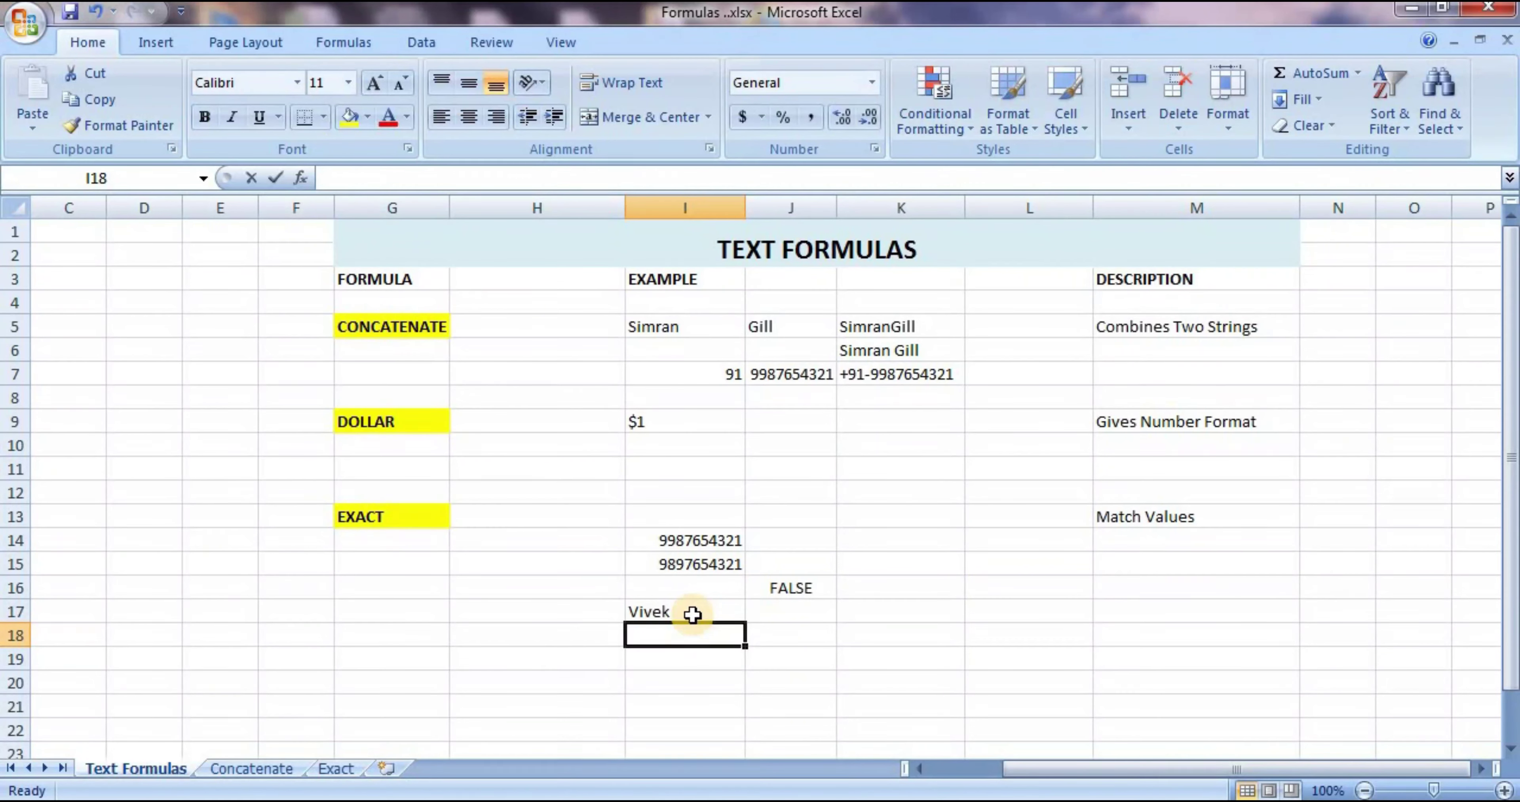
type("ivee")
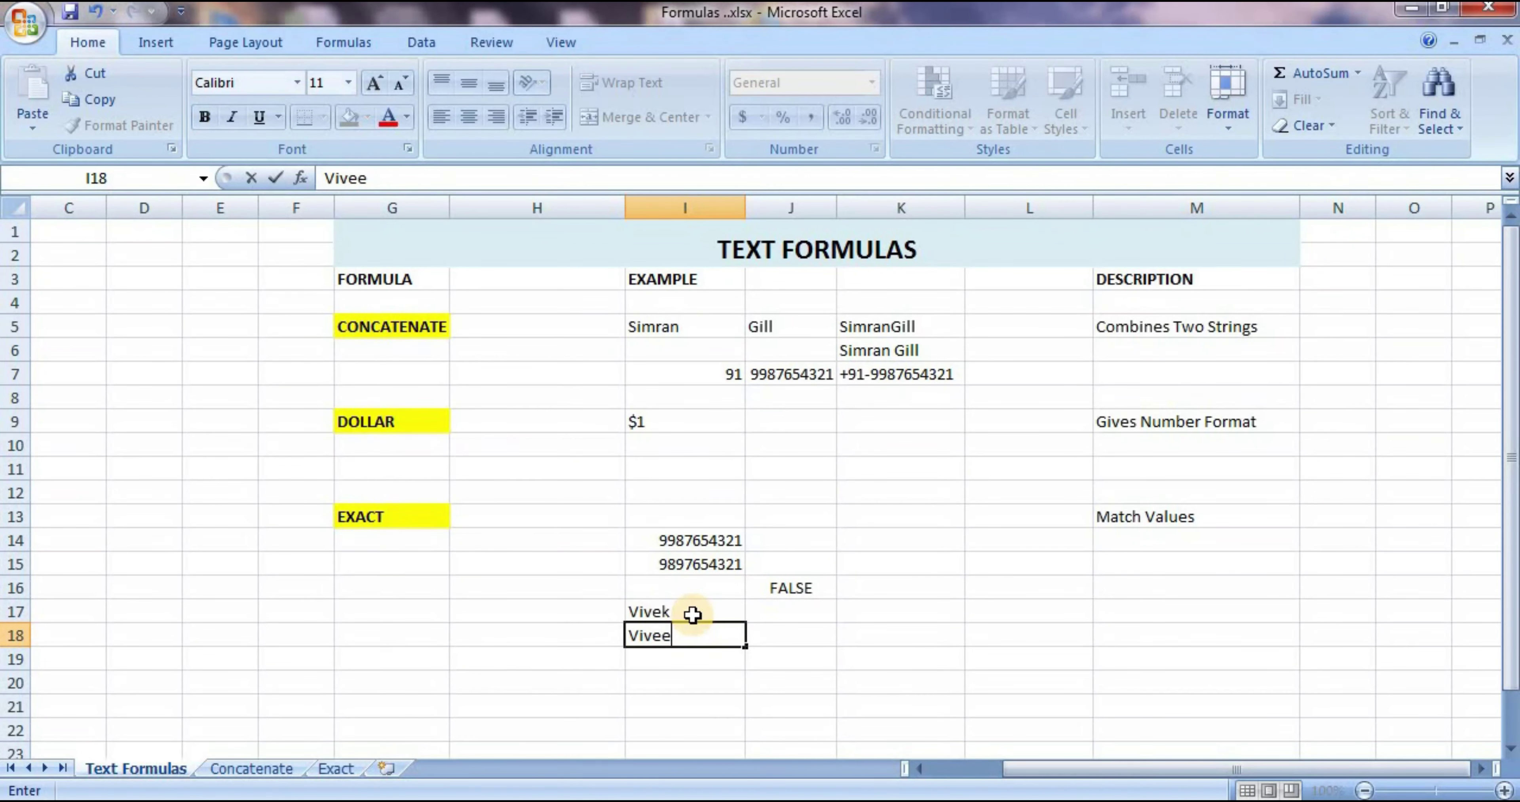
type("k")
key("Return")
Step: Enter =EXACT(I17,I18) in J19 to compare the two names
key("Right")
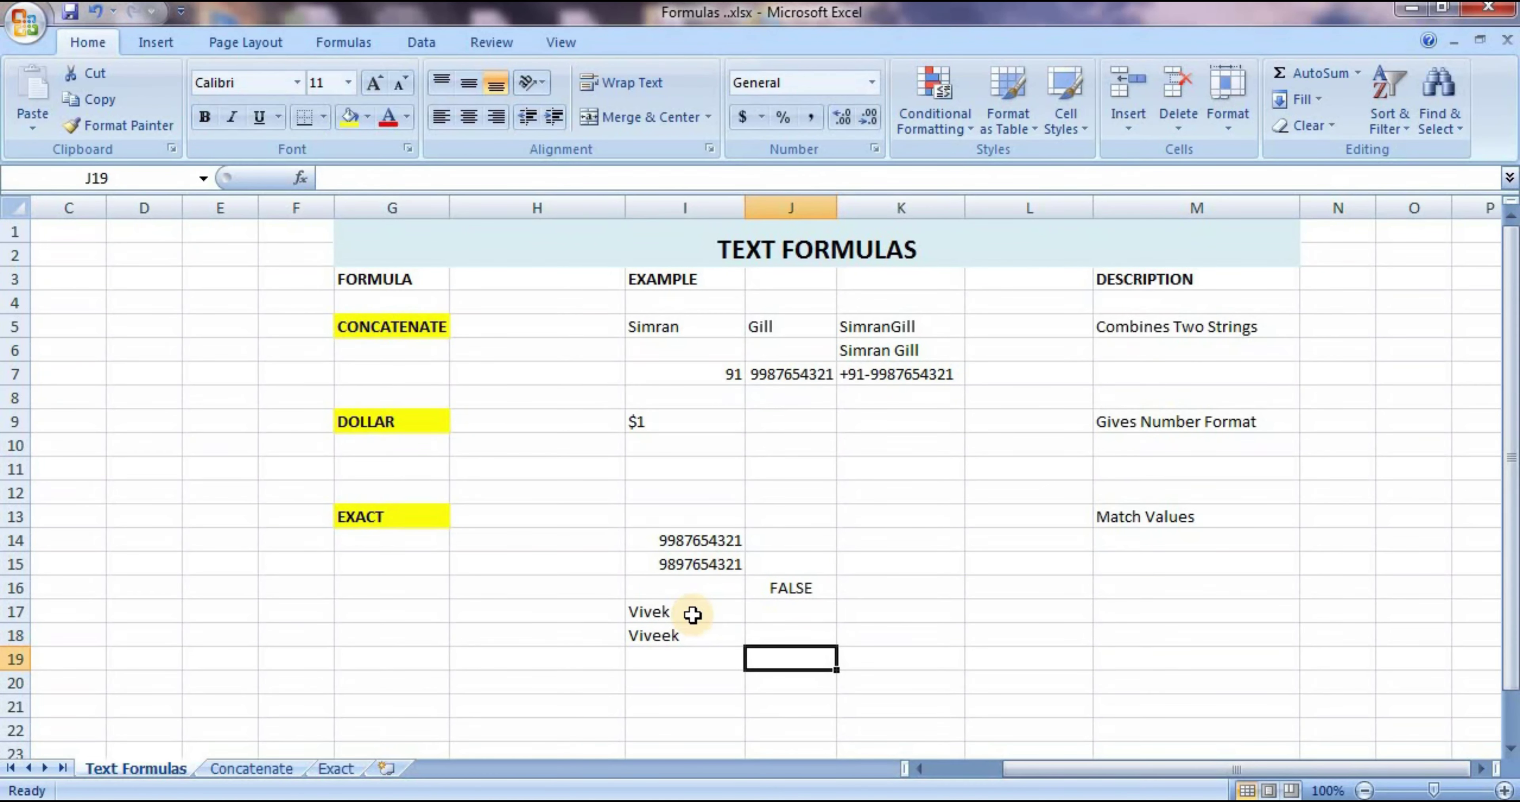
type("=ex")
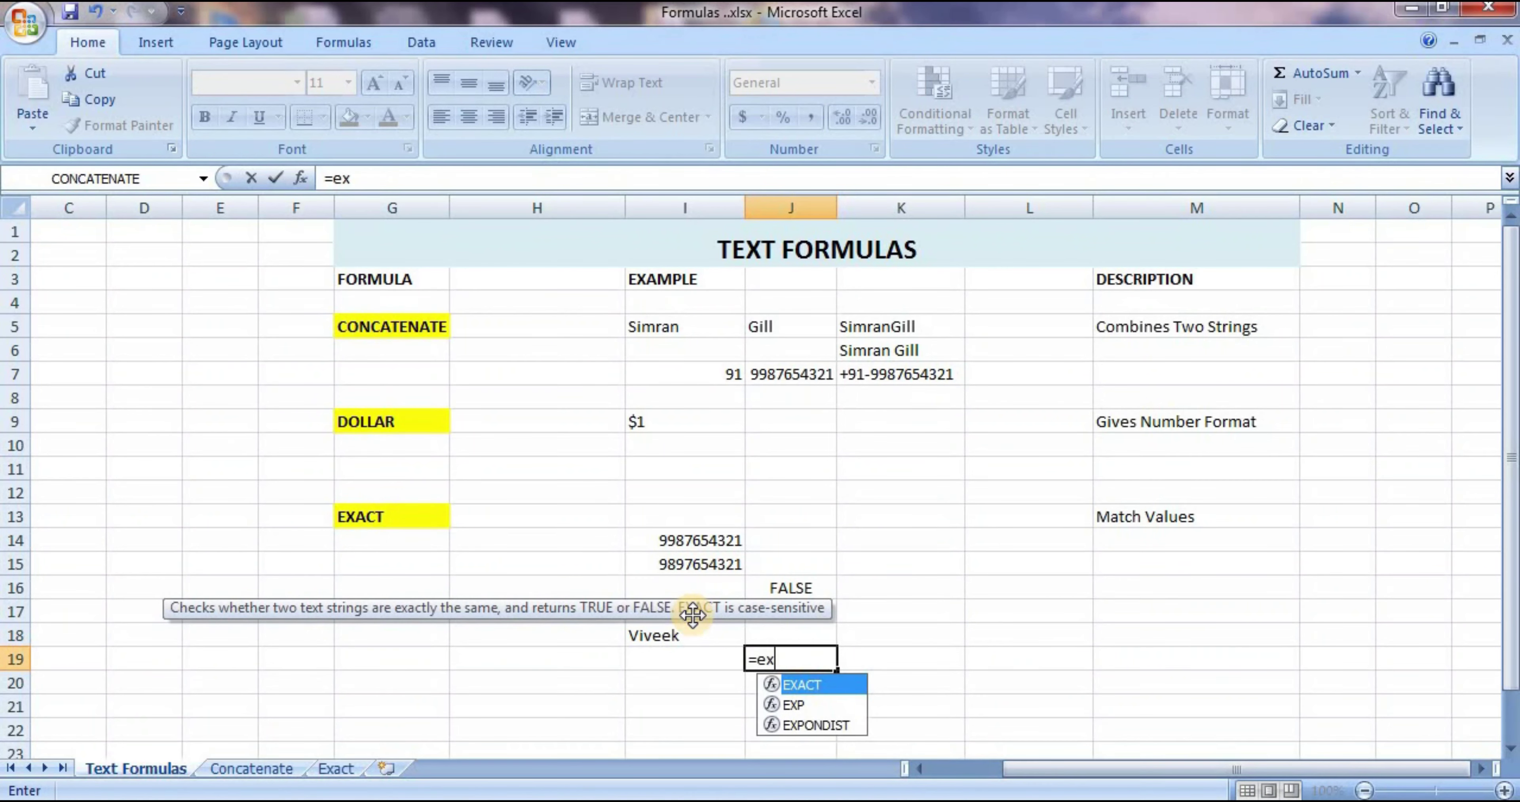
key("Tab")
key("Left")
key("Up")
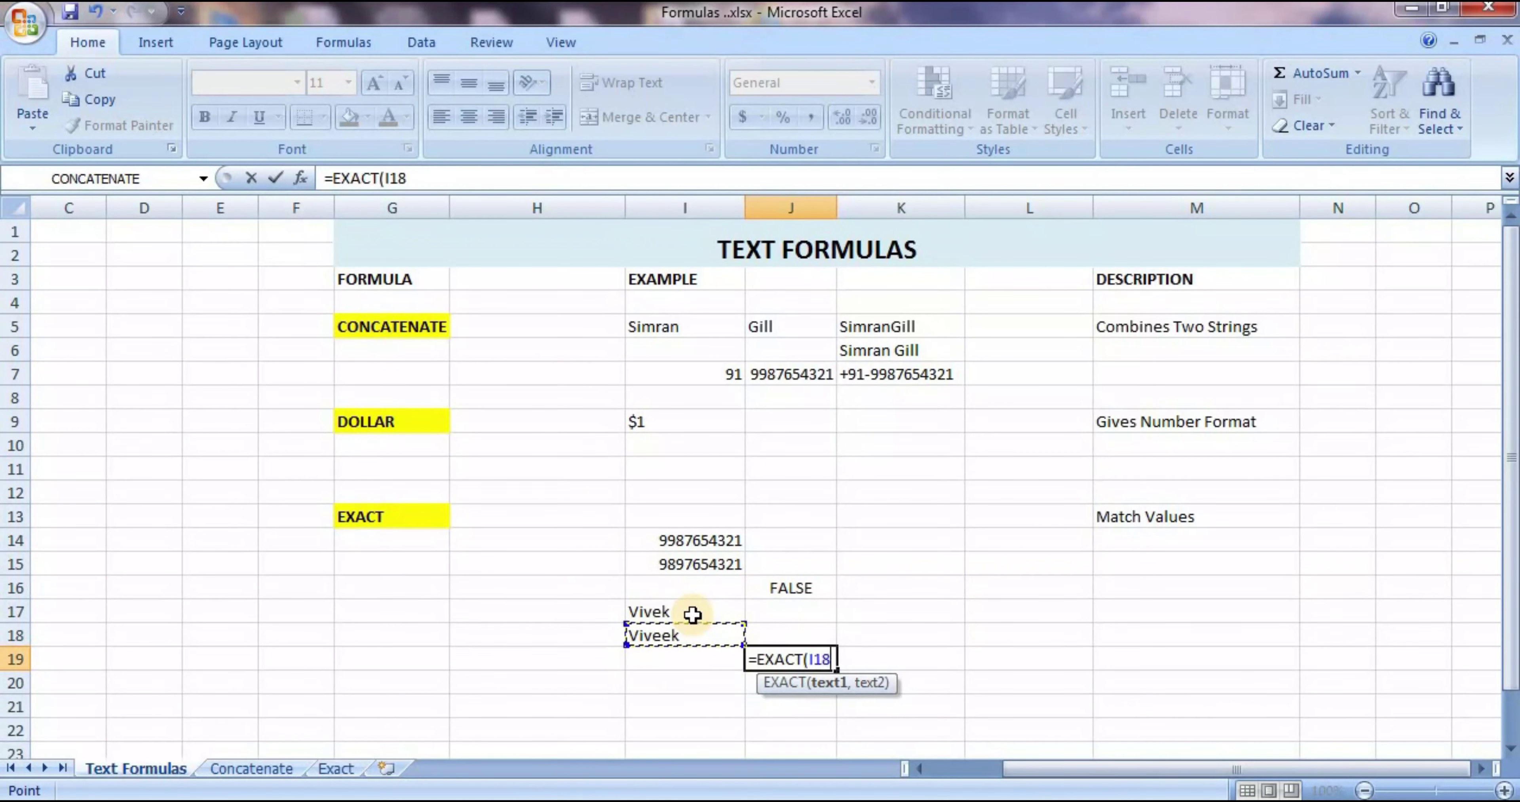
key("Up")
type(",")
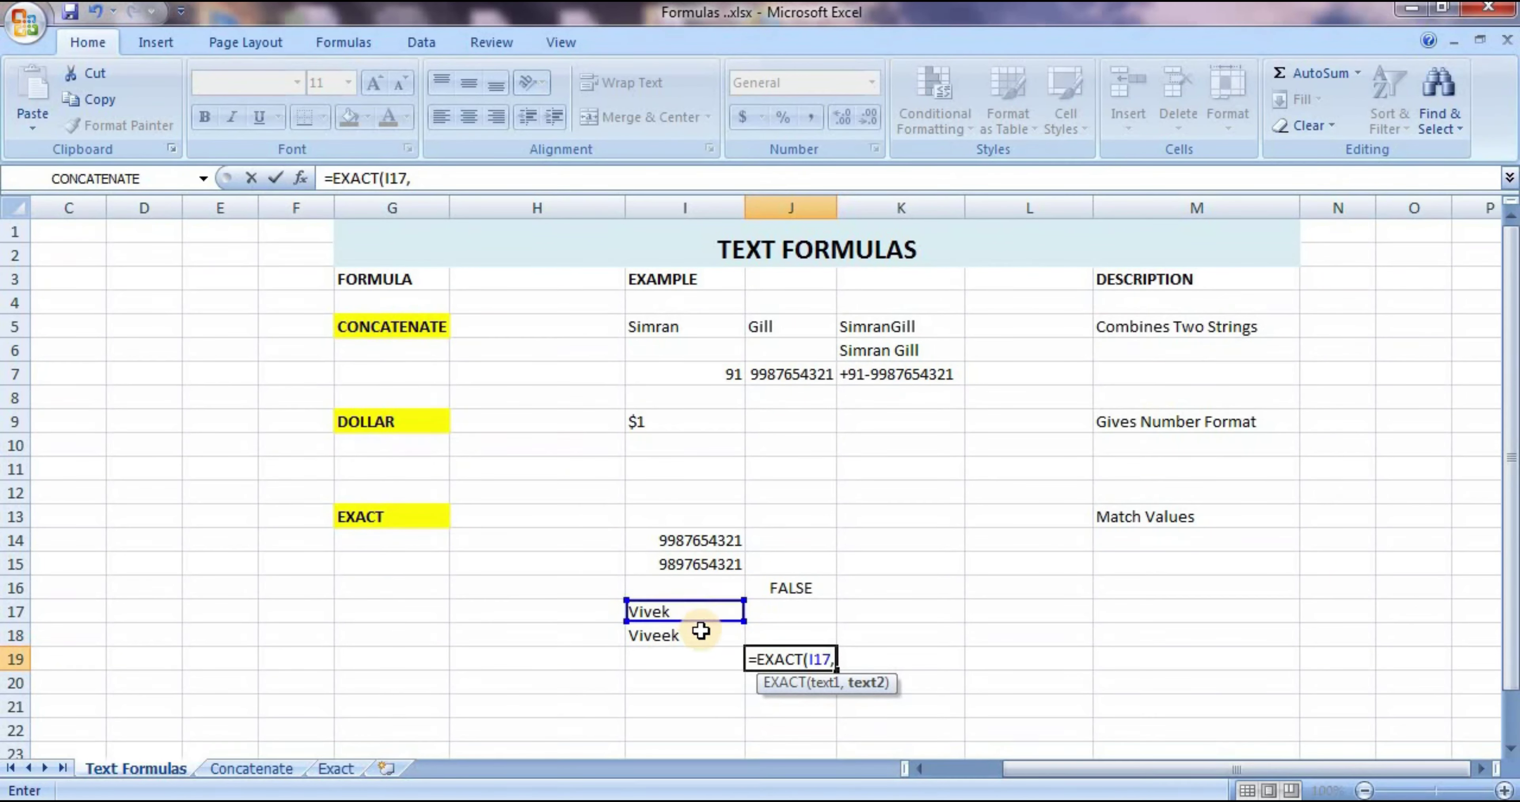
left_click(702, 635)
type(")")
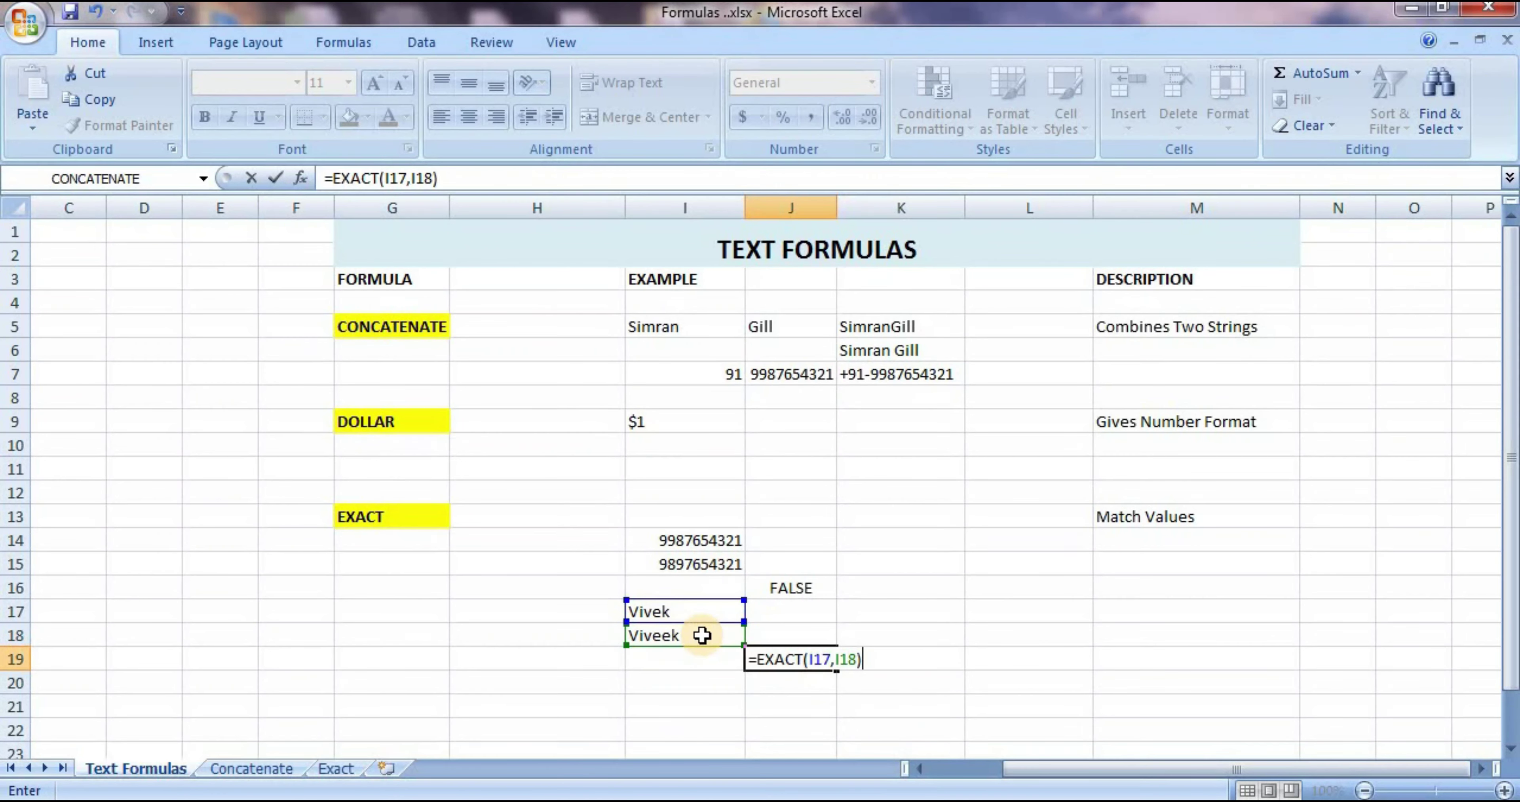
key("Return")
Step: Correct the spelling in I18 to match I17 so J19 shows TRUE, then review the examples
left_click(753, 651)
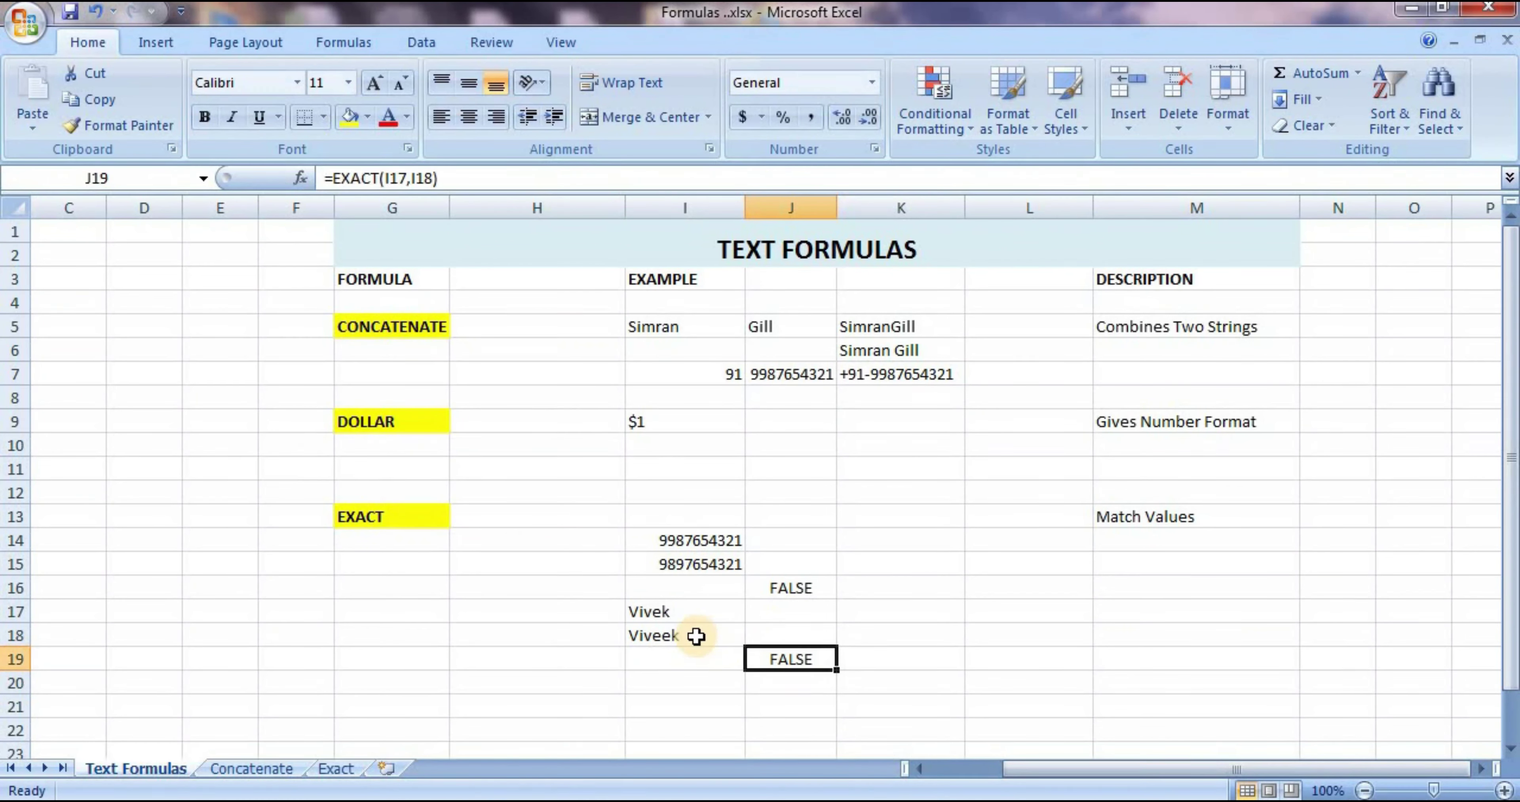
double_click(678, 635)
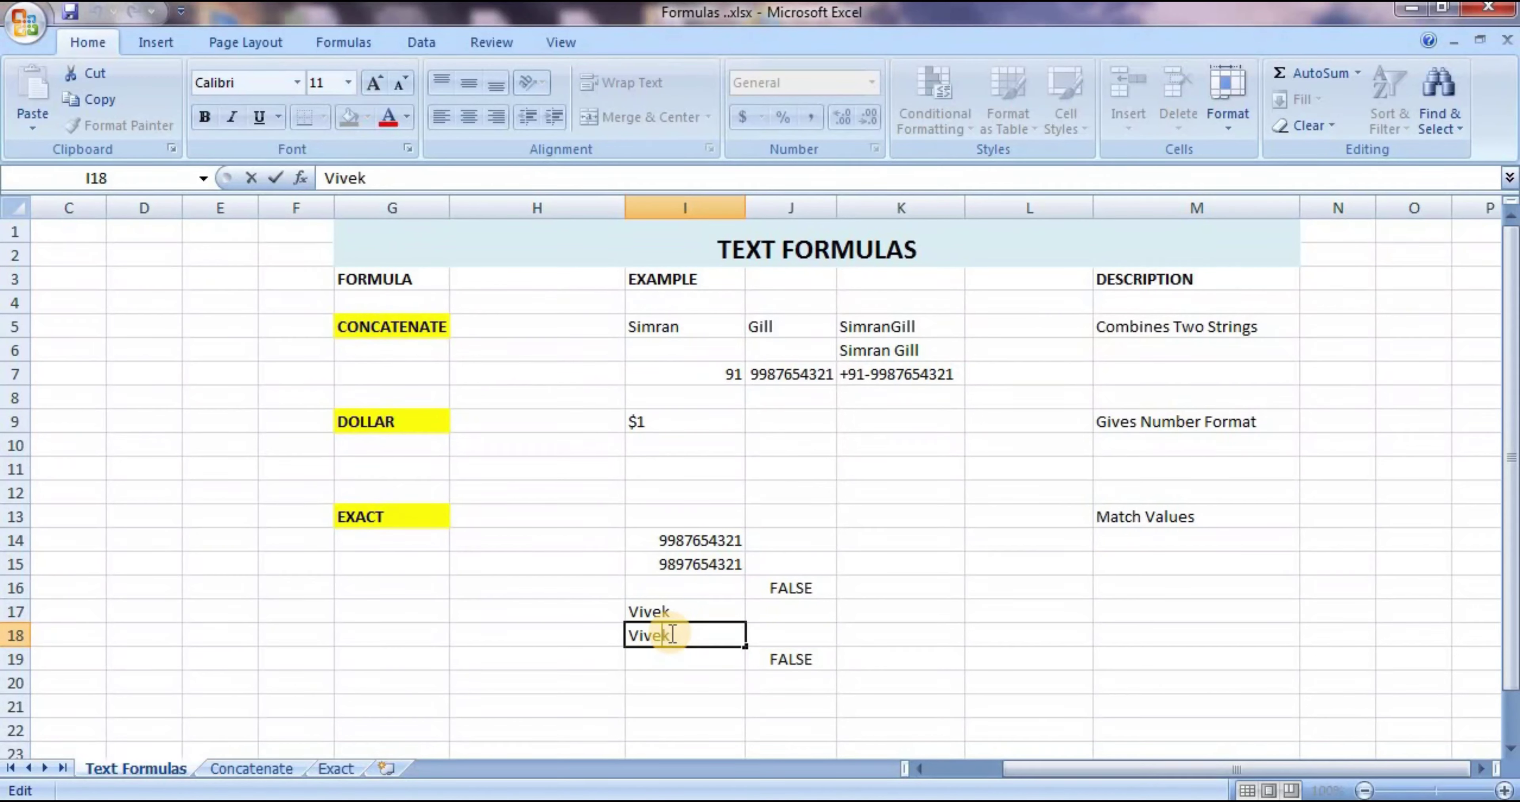
key("Return")
left_click(806, 678)
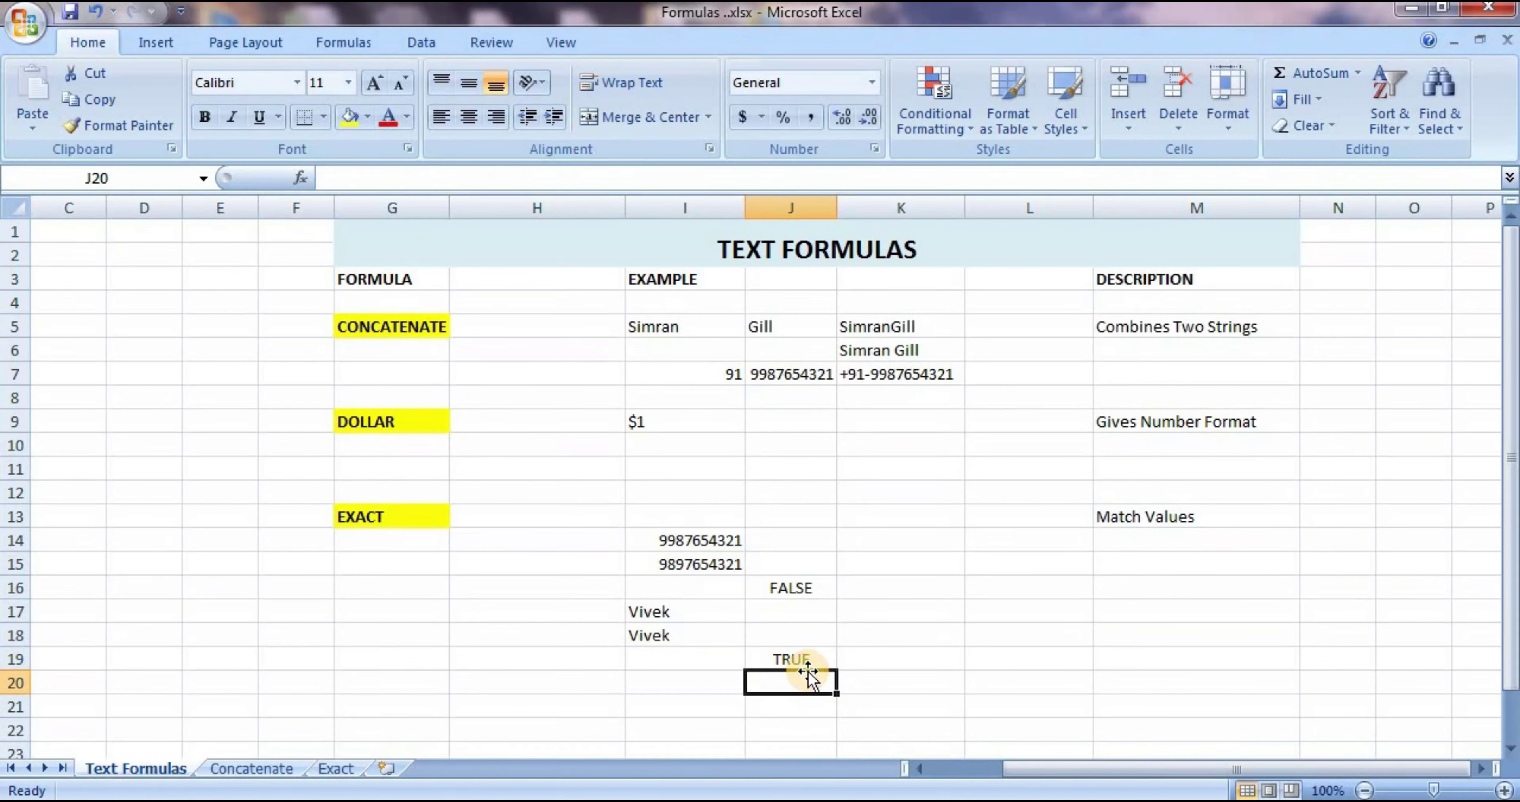
left_click(867, 679)
left_click(696, 565)
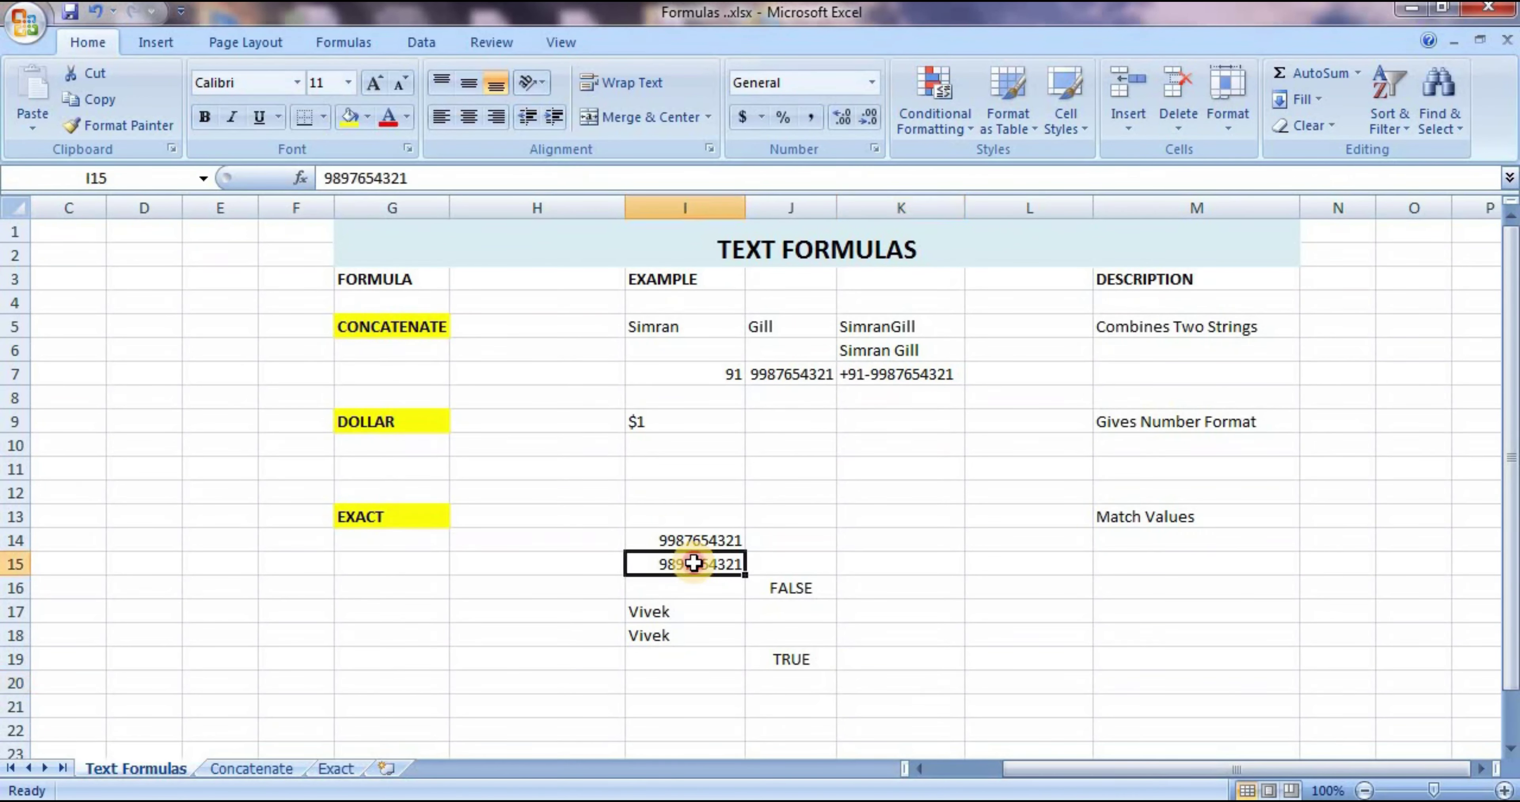
left_click(704, 606)
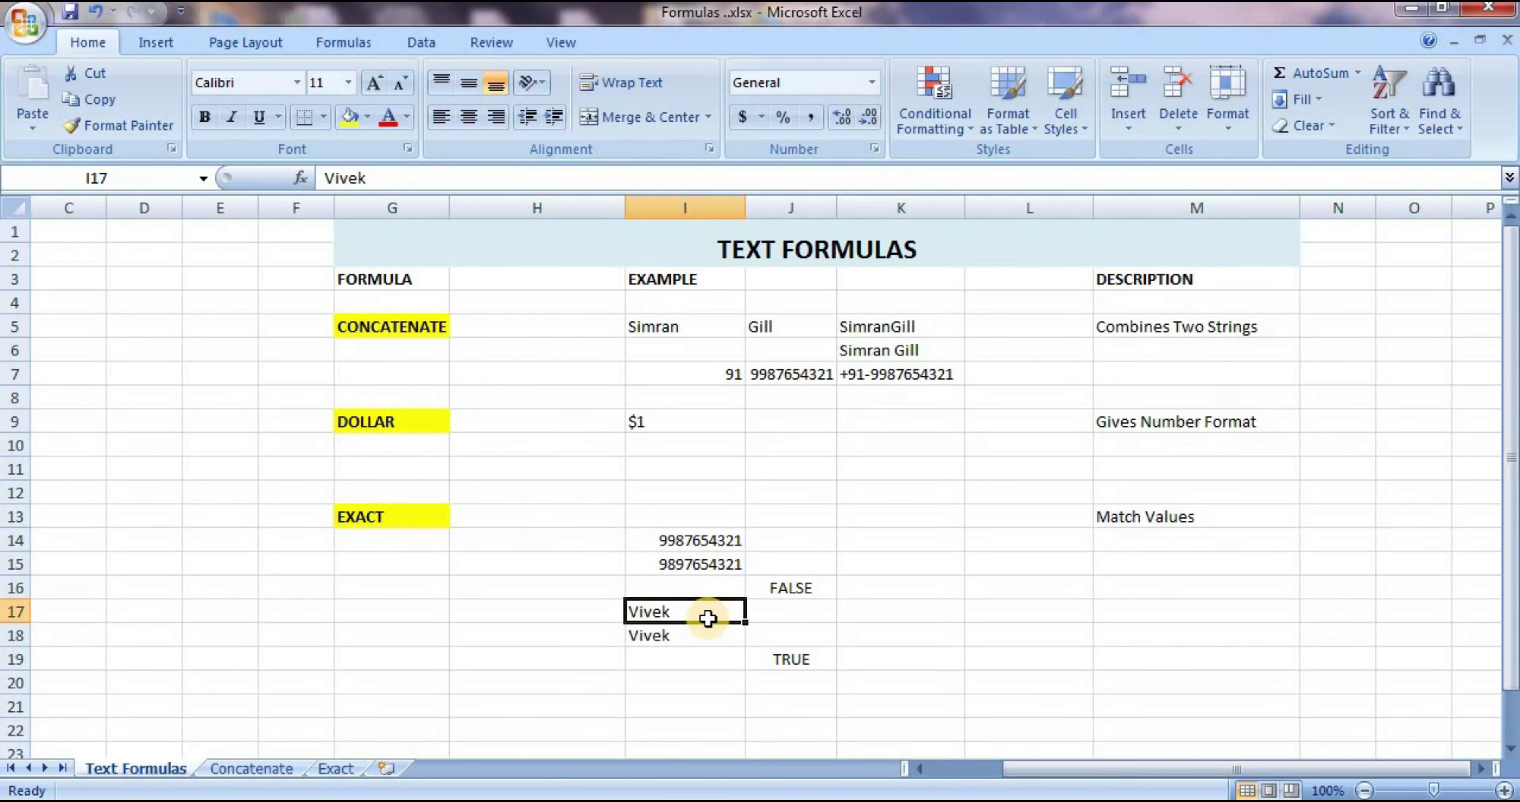
left_click(708, 657)
Step: Switch to the Exact sheet and mark the two phone-number columns
left_click(345, 768)
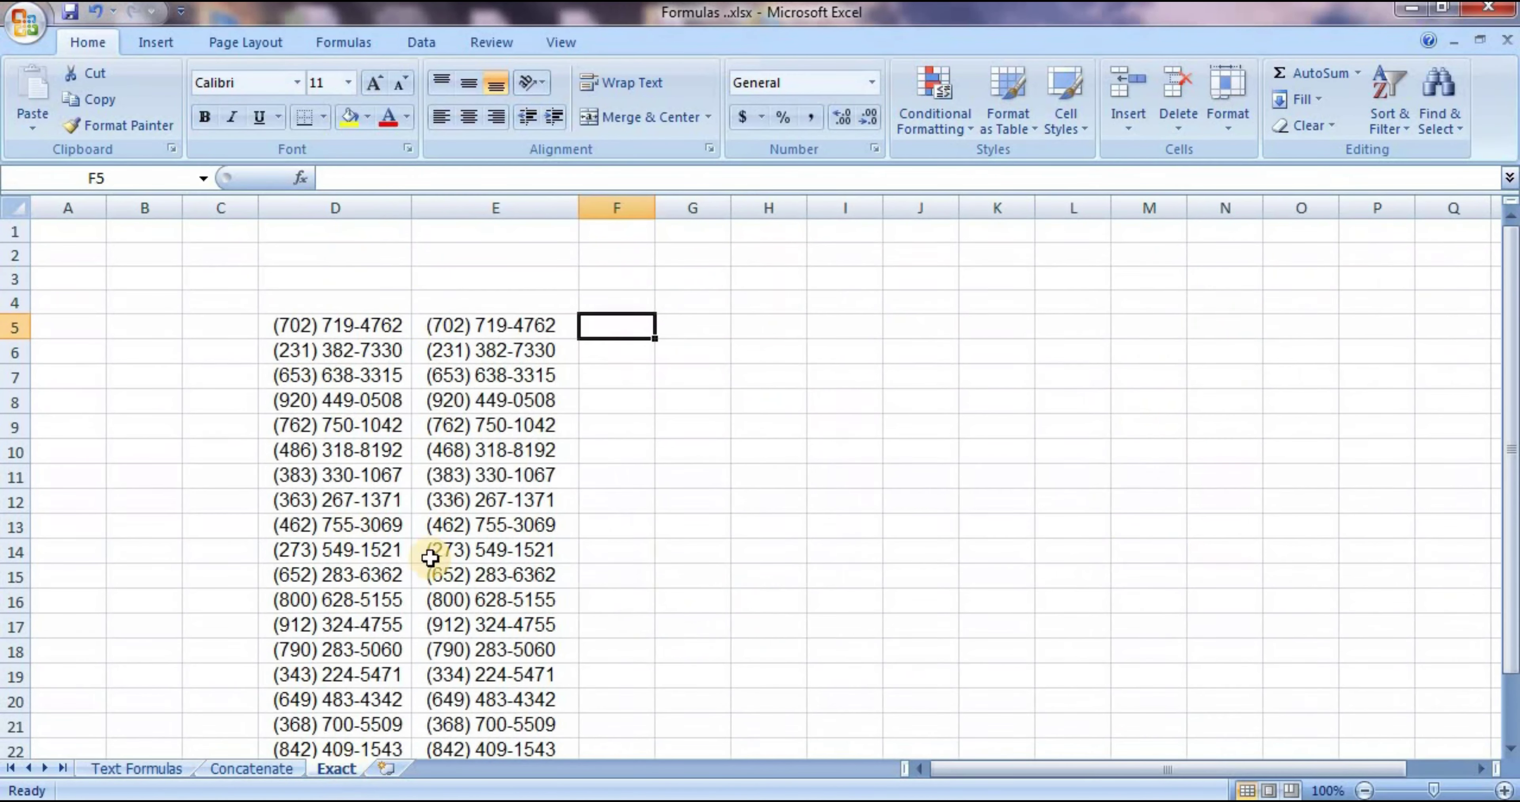
left_click(546, 422)
mouse_move(365, 319)
left_mouse_down()
mouse_move(482, 774)
mouse_move(493, 684)
left_mouse_up()
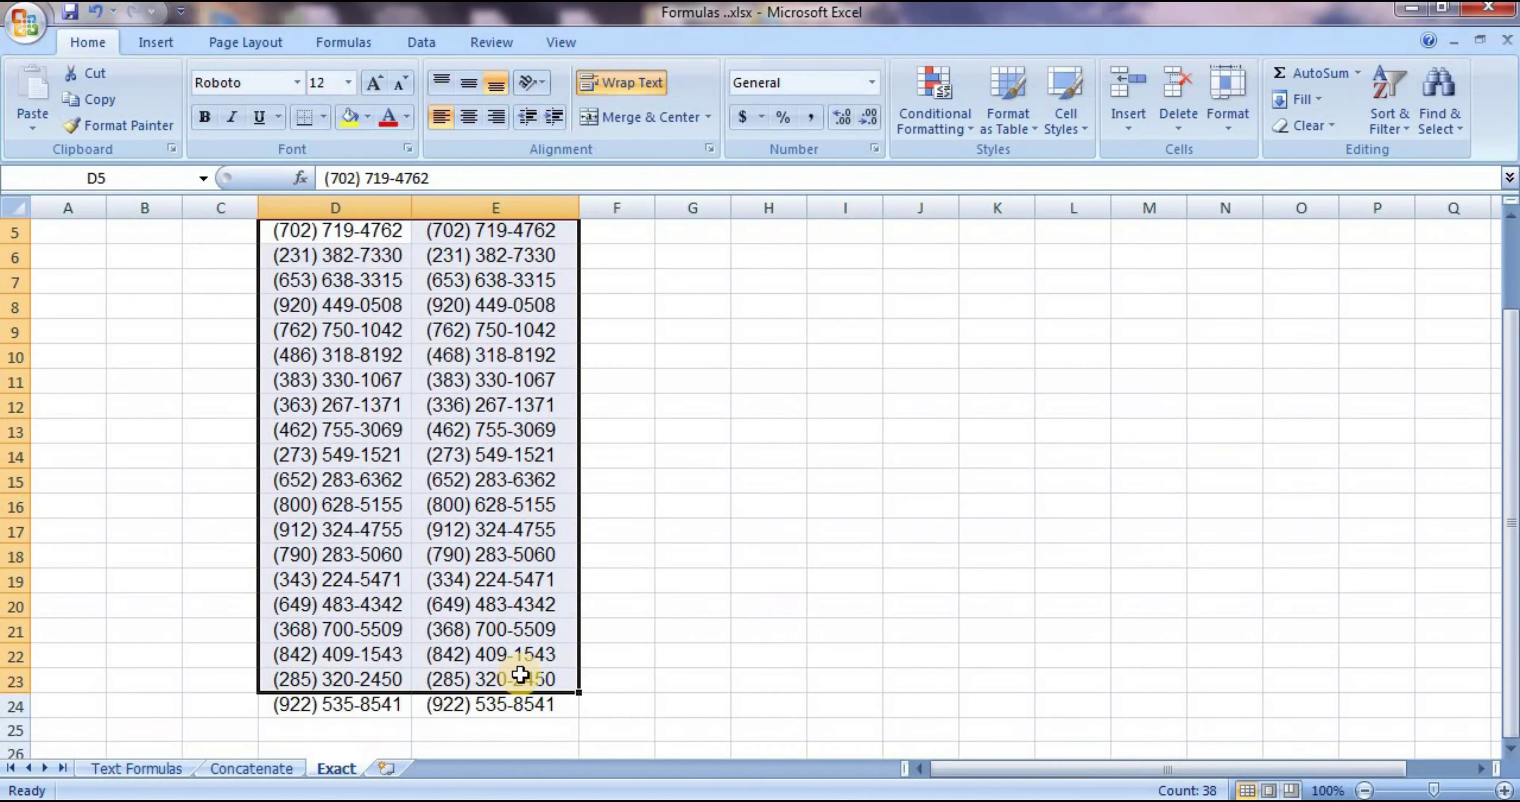
left_click(362, 500)
left_click(458, 504)
left_click_drag(393, 329, 479, 580)
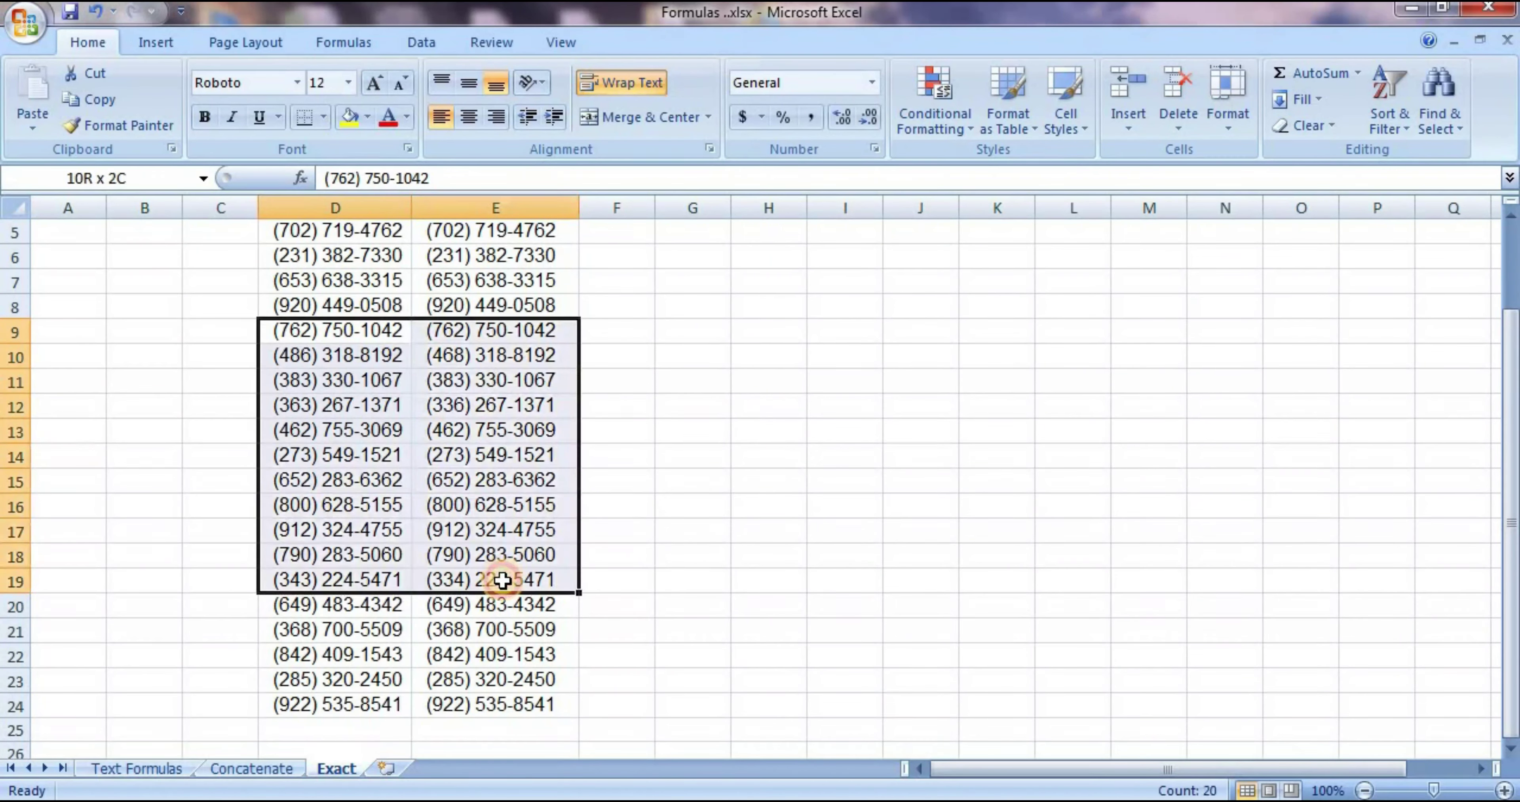
Step: Enter =EXACT(D5,E5) in F5 to compare the first pair of phone numbers
left_click(633, 457)
key("Up")
key("Up")
key("Up")
key("Up")
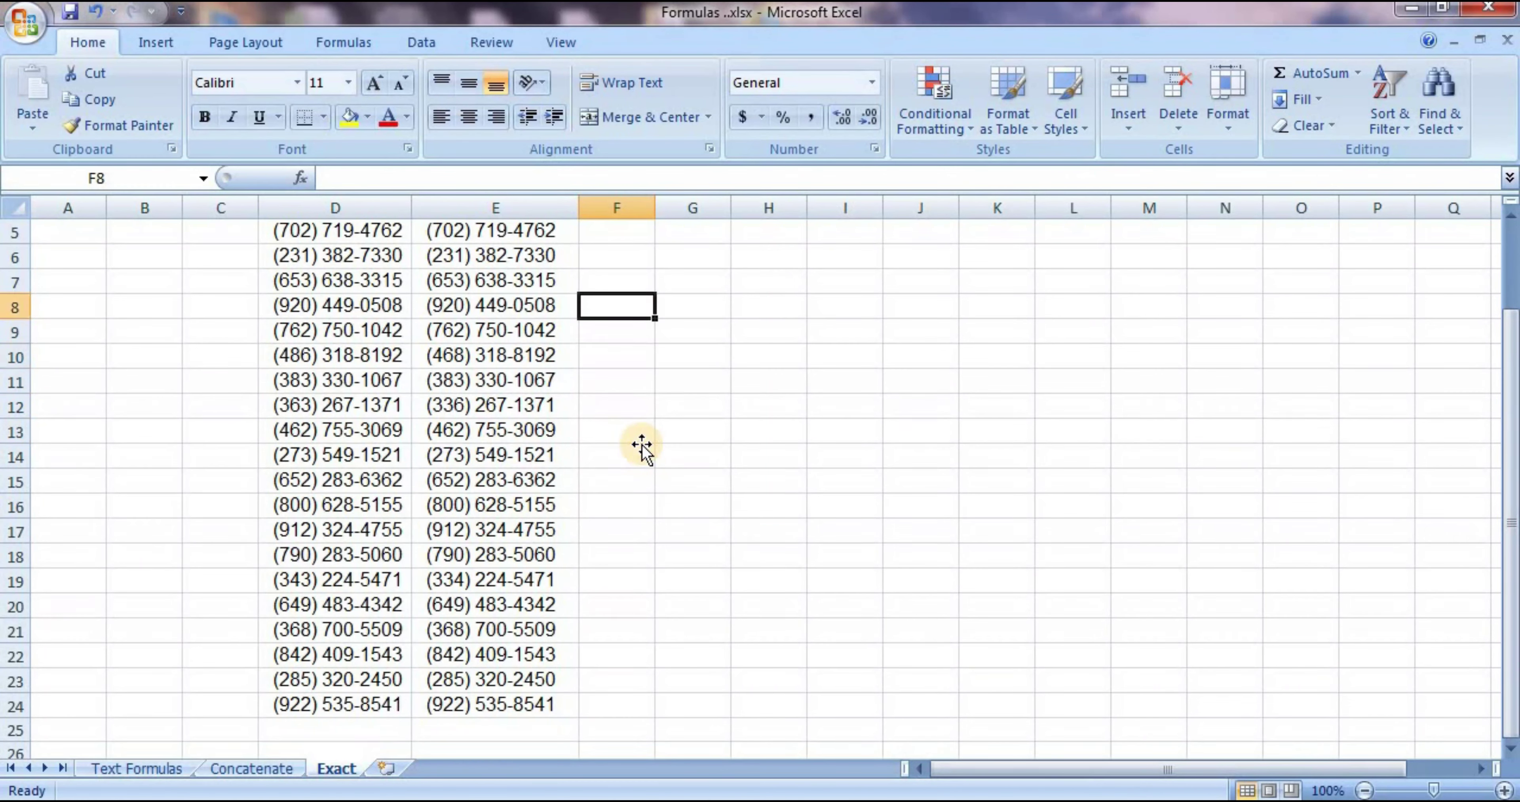
key("Up")
key("Up")
key("Up")
key("Down")
key("Down")
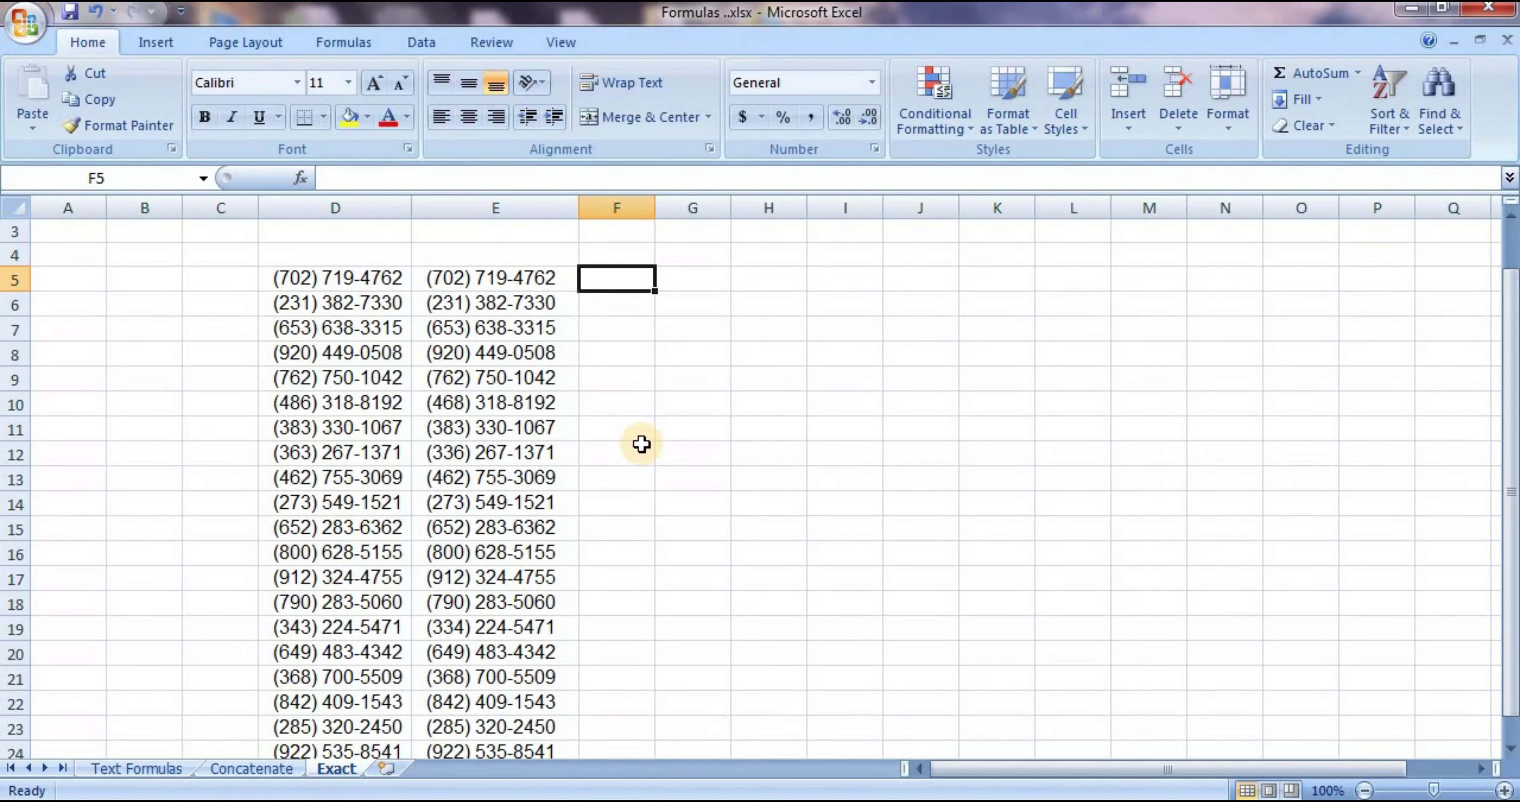
type("=e")
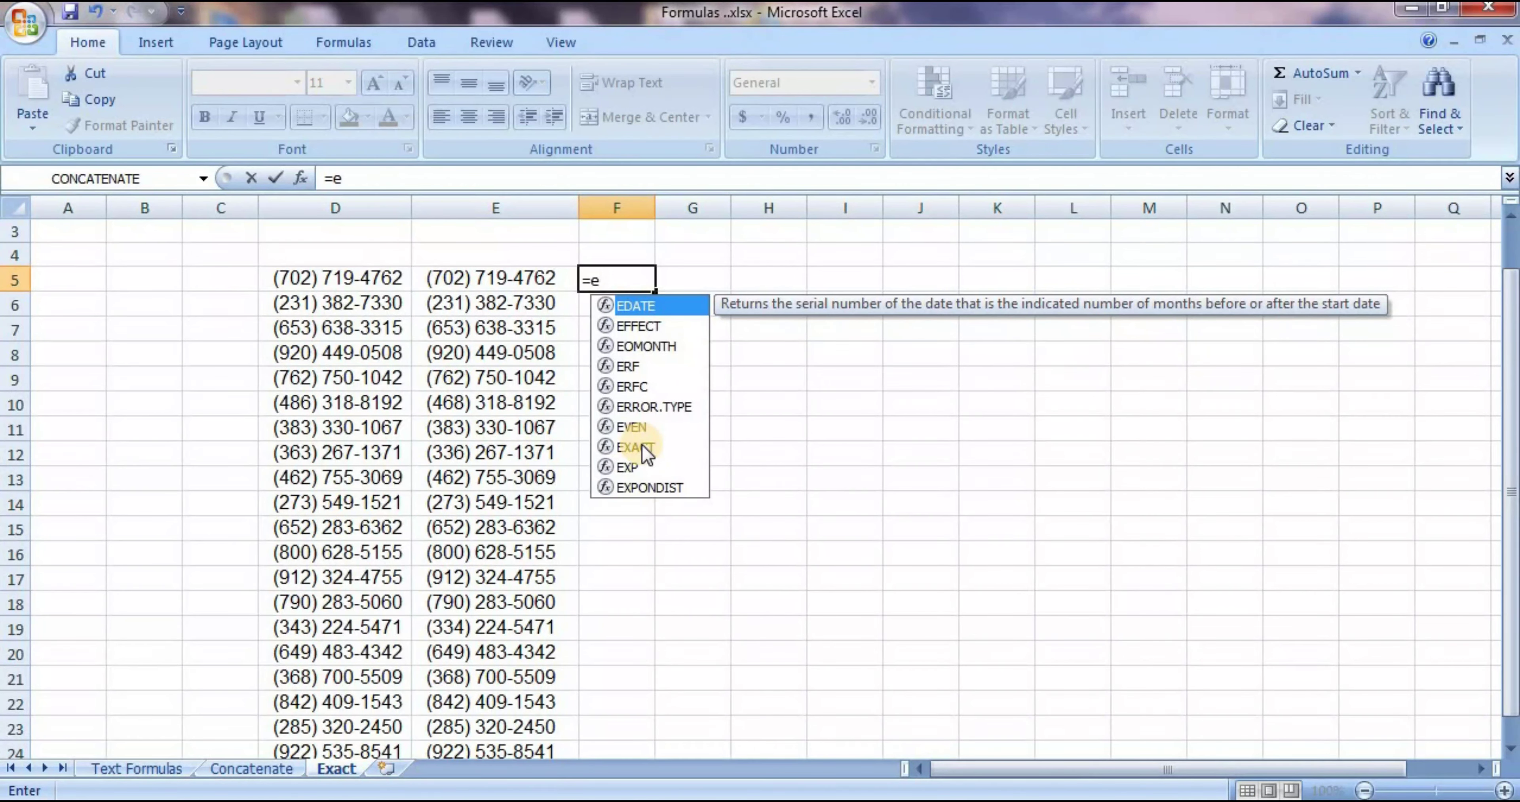
type("xa")
key("Tab")
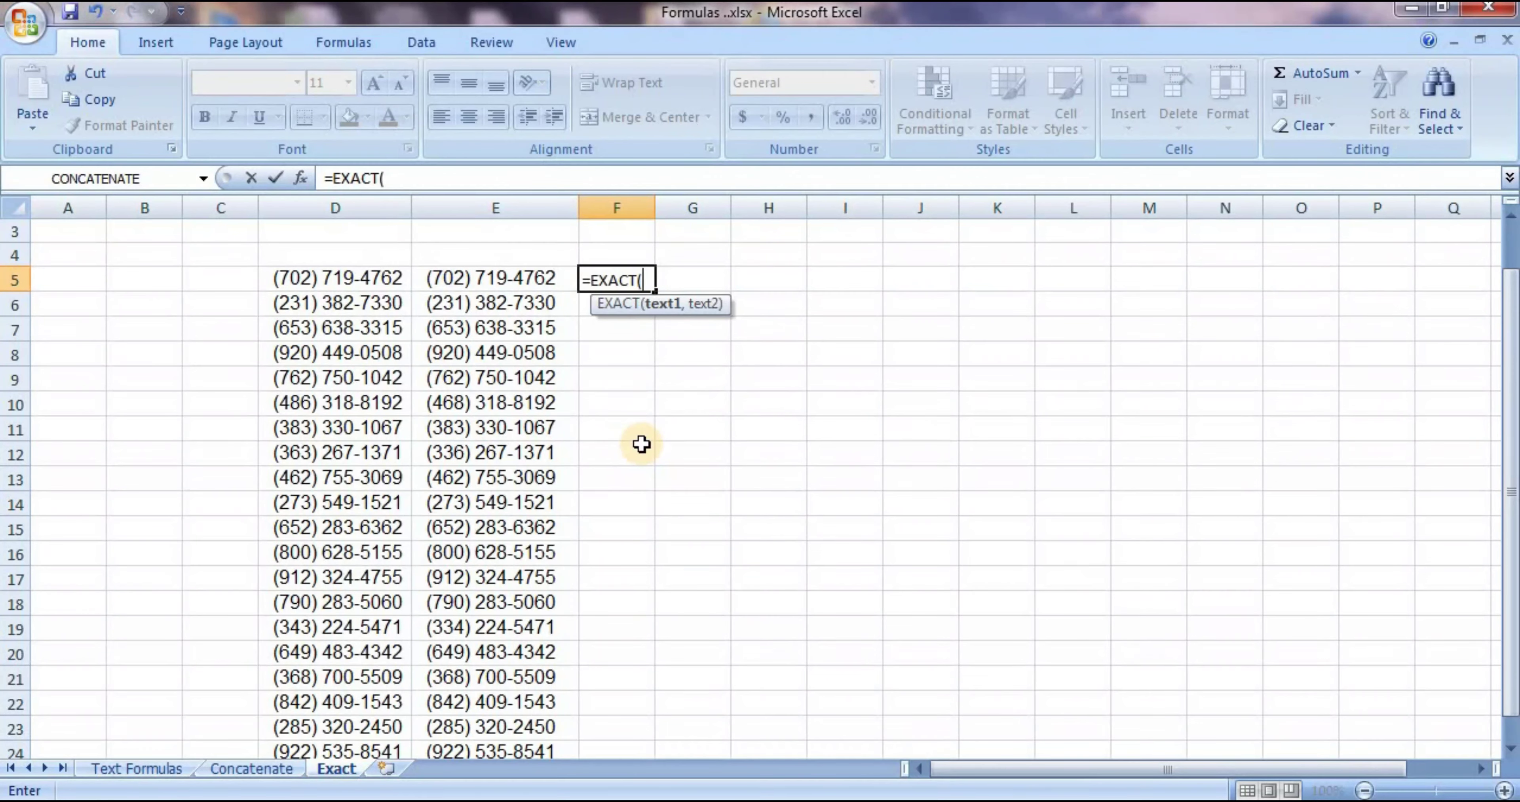
left_click(383, 272)
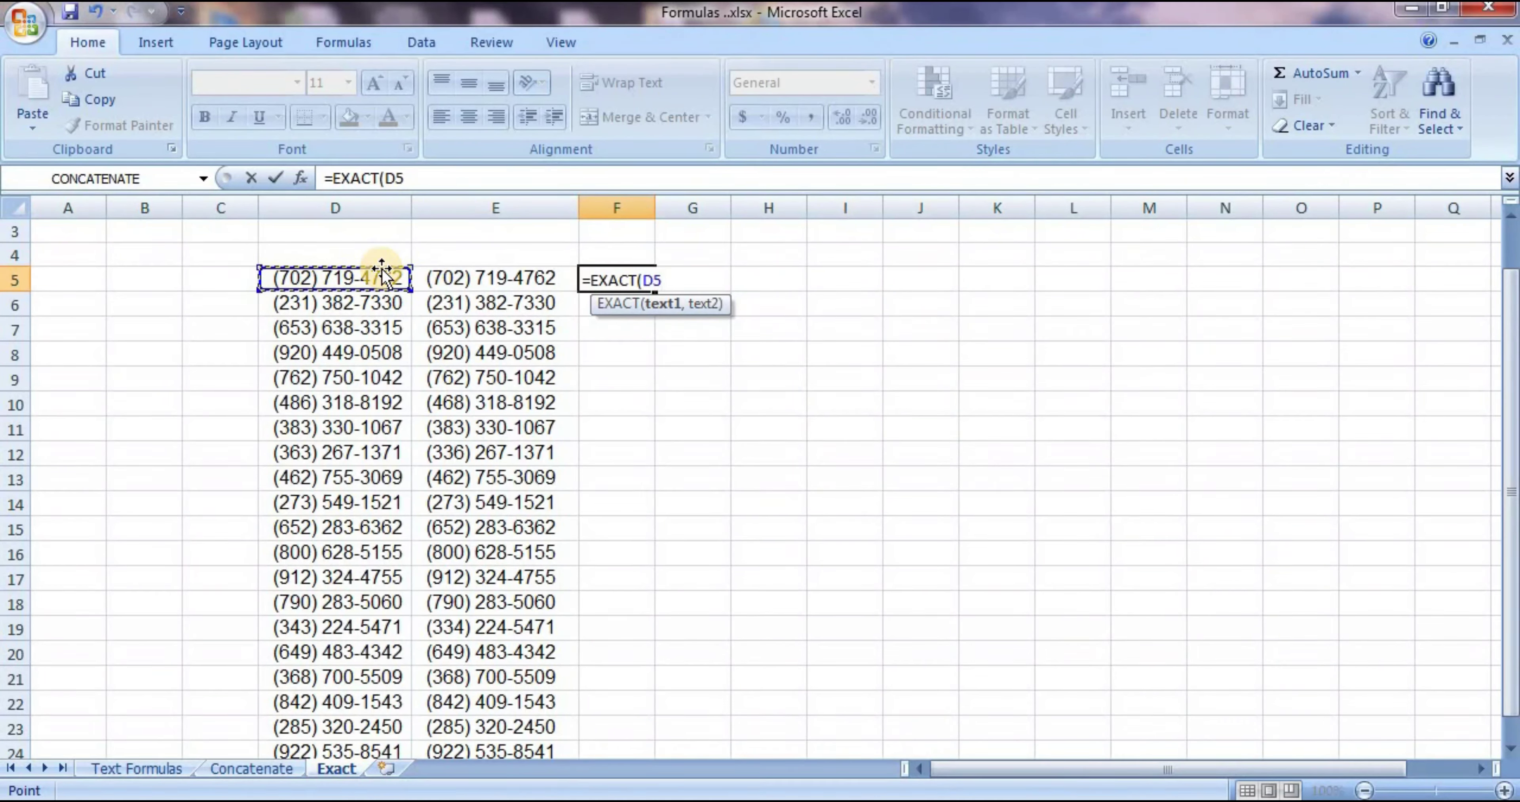
left_click(454, 274)
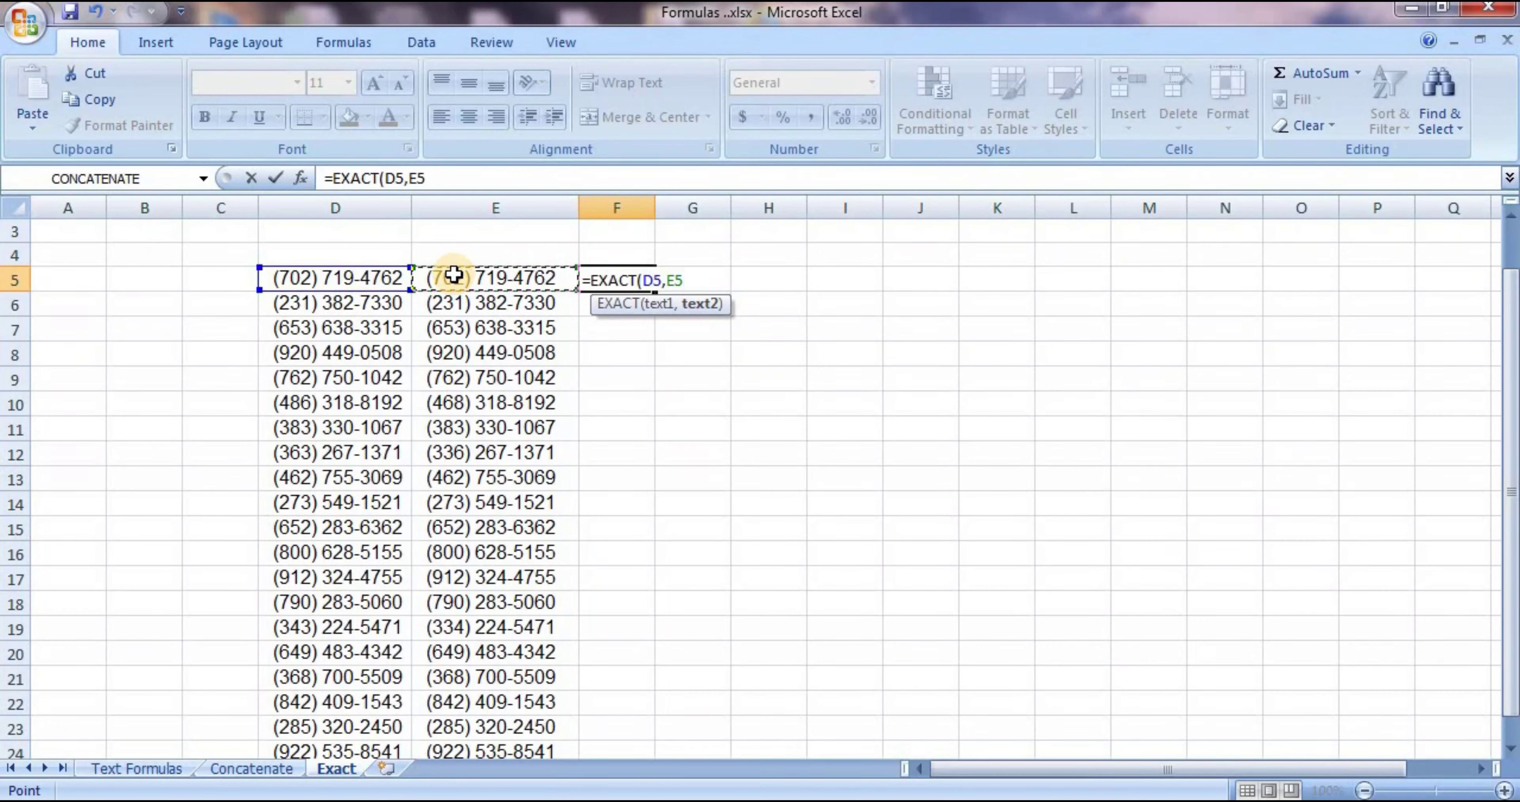
type(")")
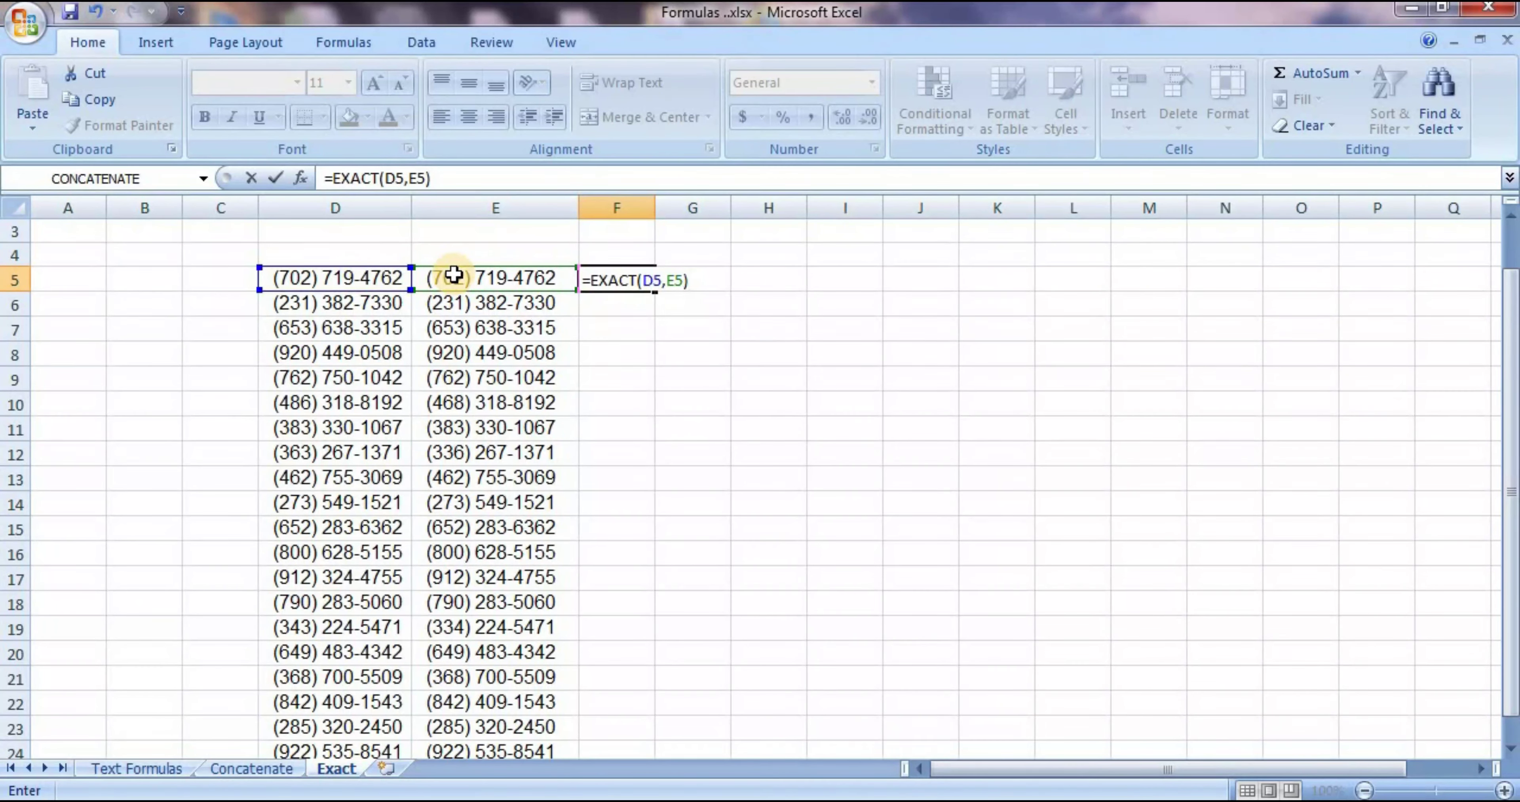
key("Return")
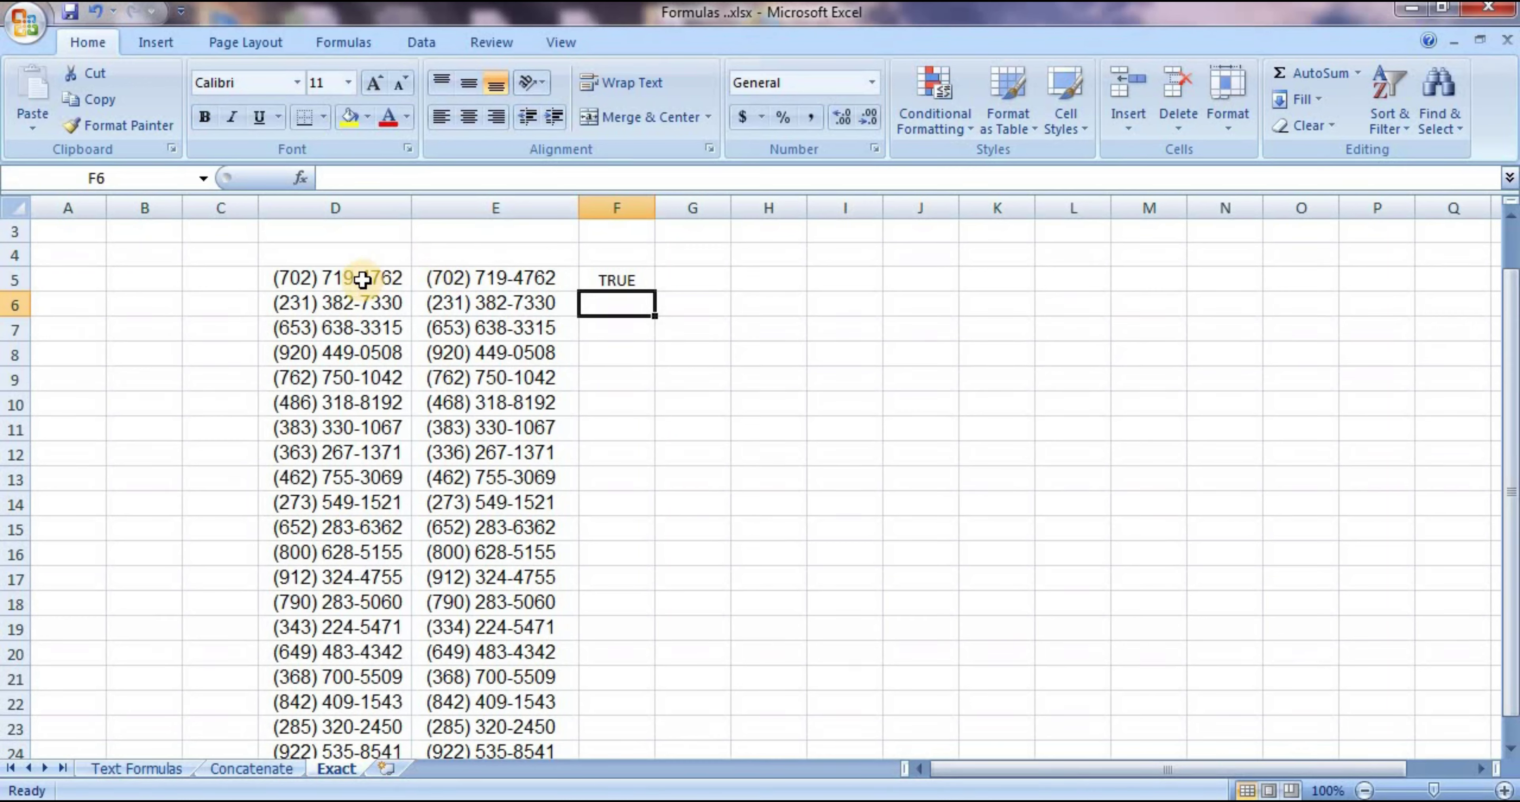
Step: Check the phone numbers in D5 and E5 against the TRUE result in F5
left_click(380, 277)
left_click(436, 278)
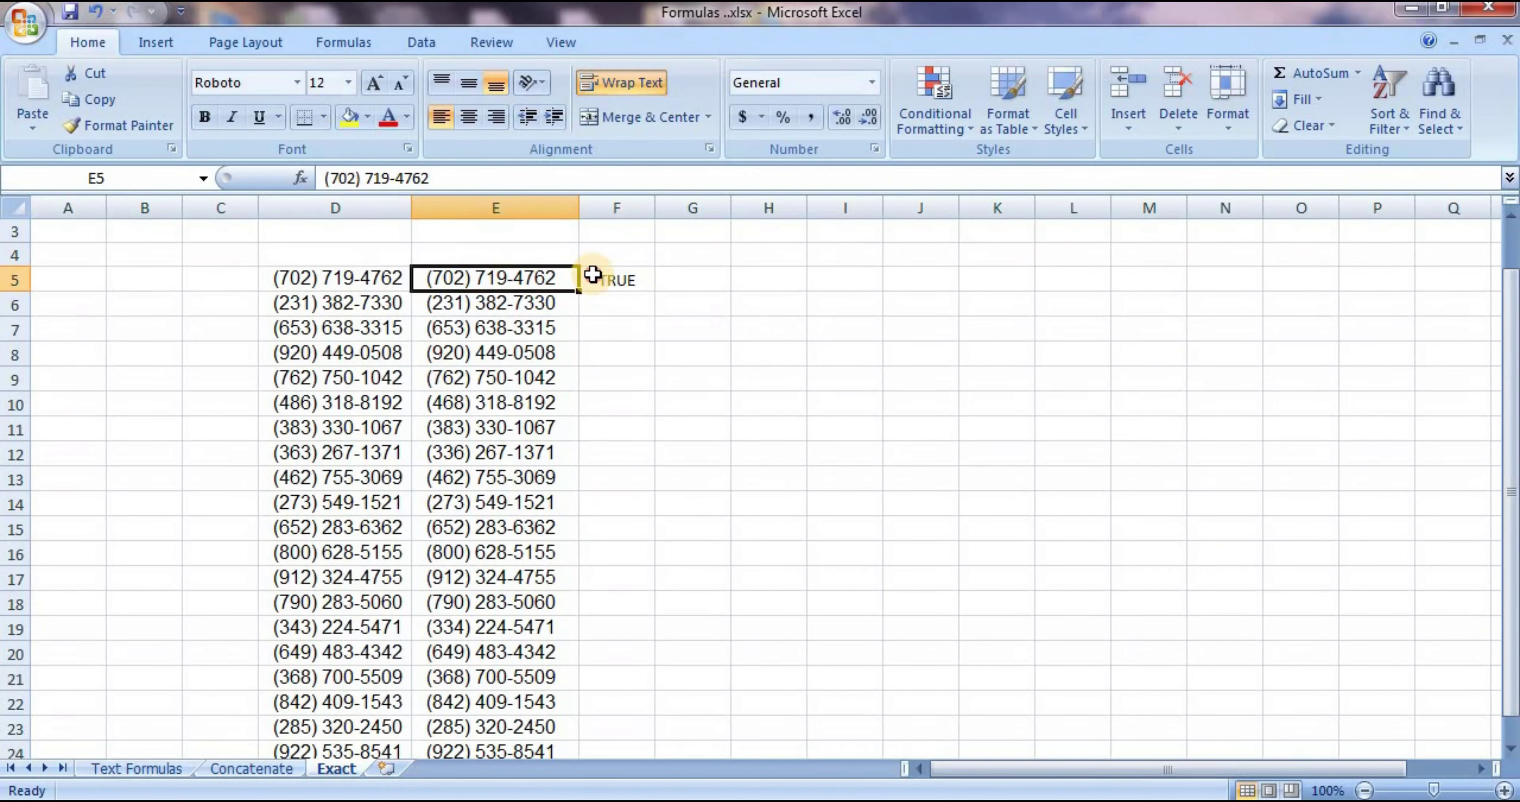
left_click(592, 275)
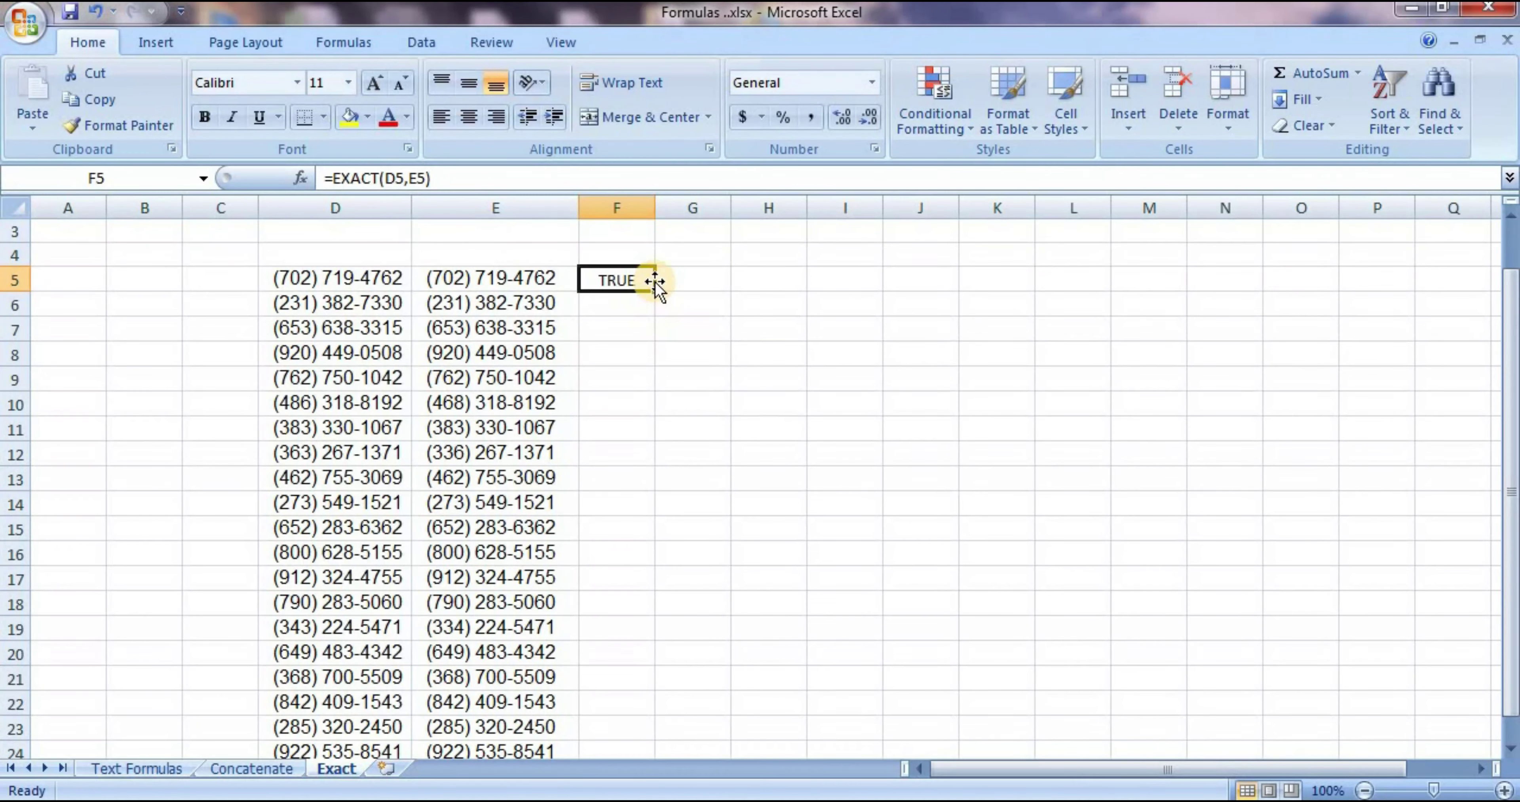
Step: Fill the EXACT formula down to F24 and inspect the FALSE results in F10, F12 and F19
mouse_move(656, 290)
left_mouse_down()
mouse_move(637, 728)
mouse_move(637, 709)
left_mouse_up()
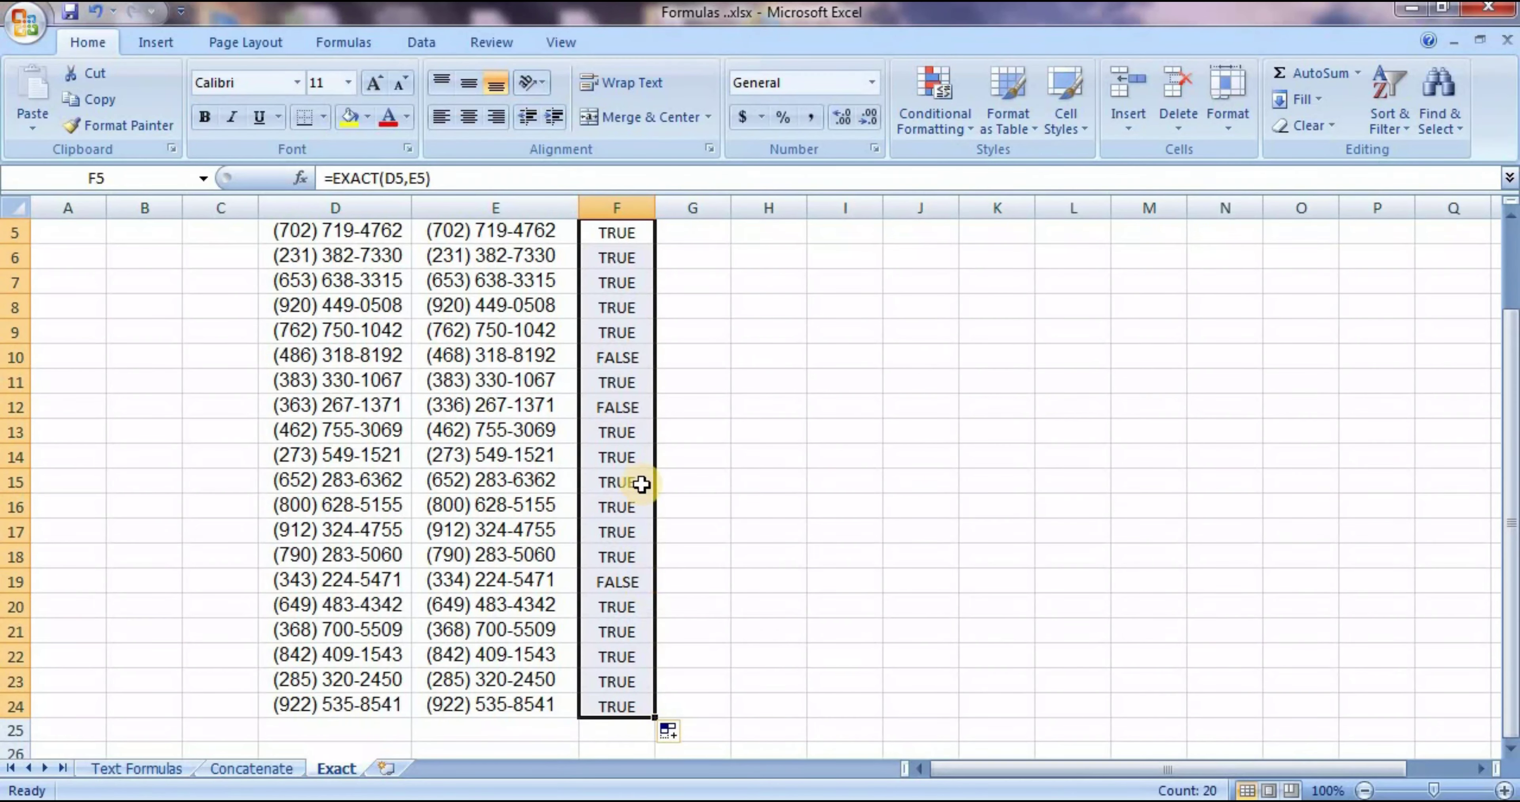
left_click(612, 351)
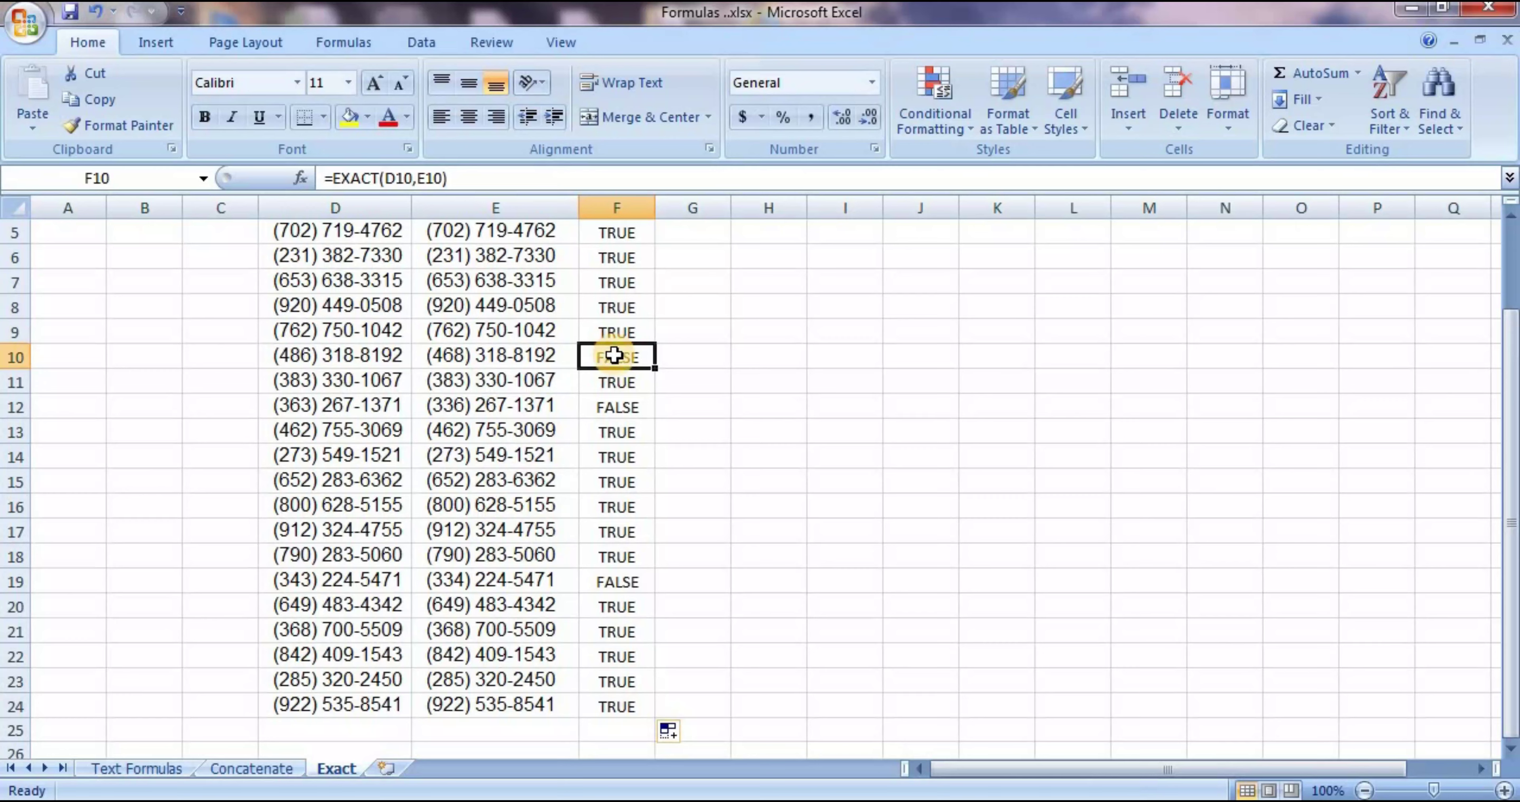
left_click(617, 405)
left_click(625, 577)
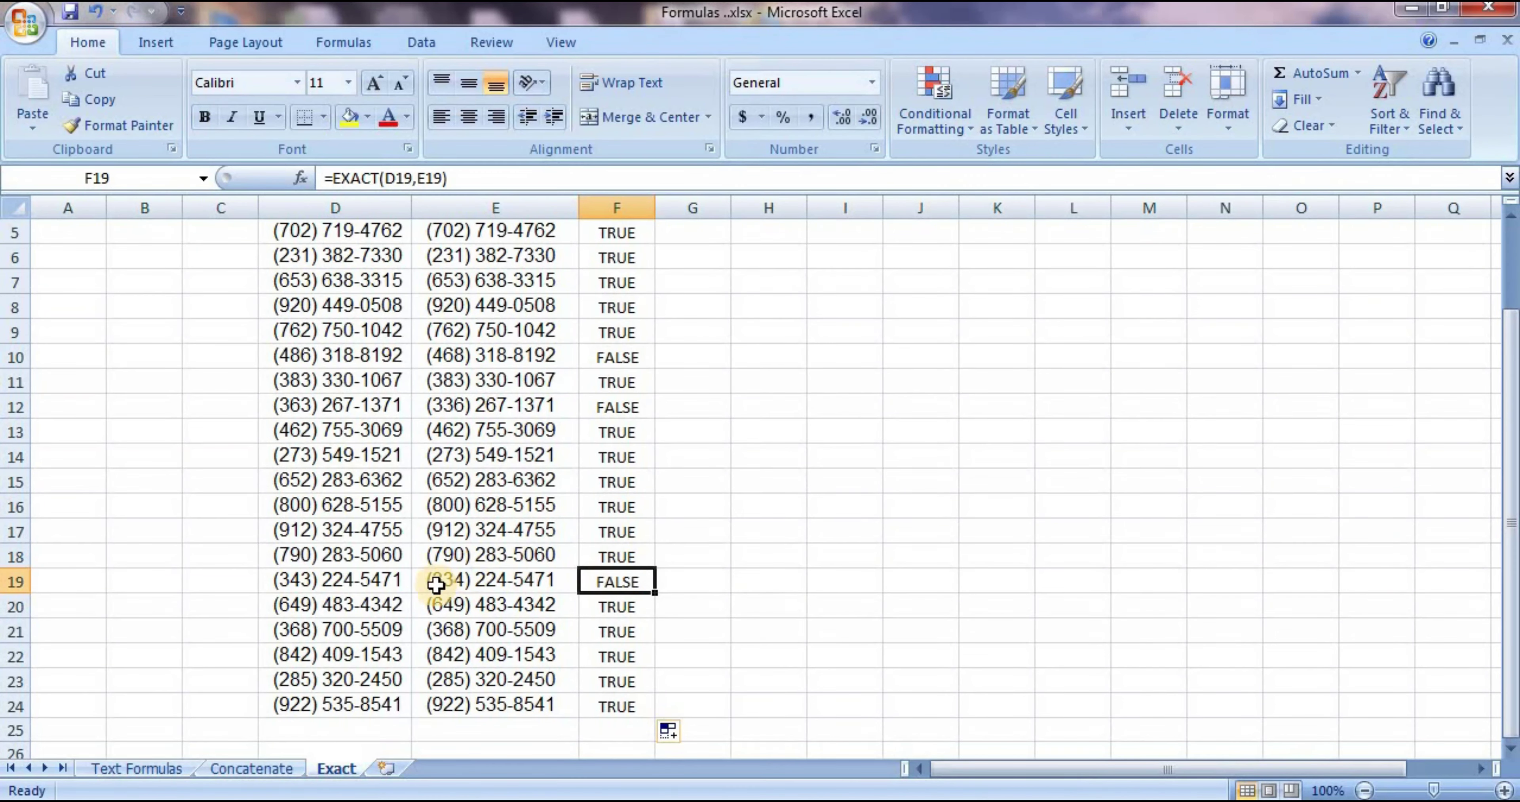
left_click_drag(334, 588, 366, 610)
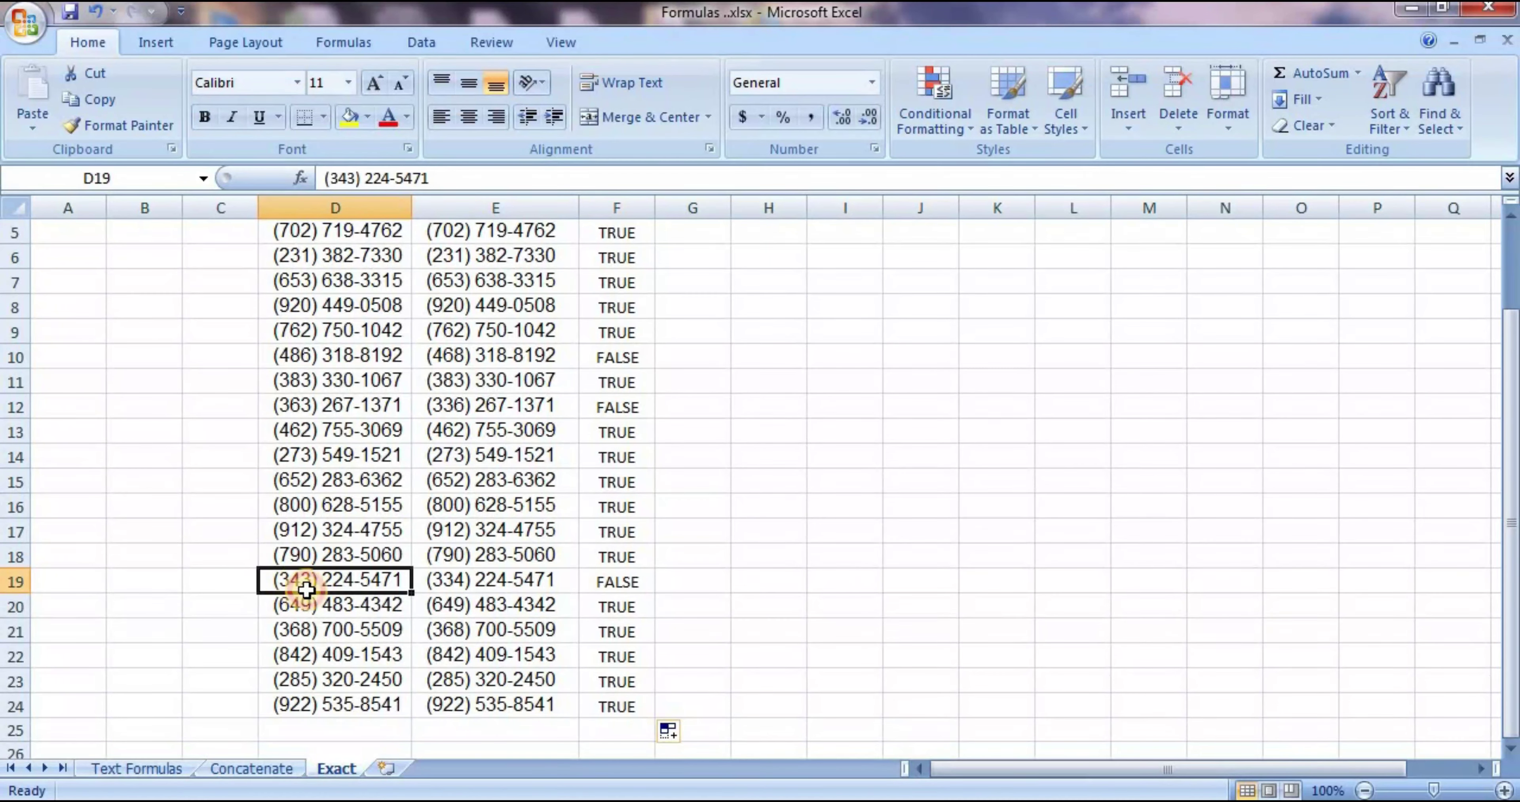
left_click(446, 582)
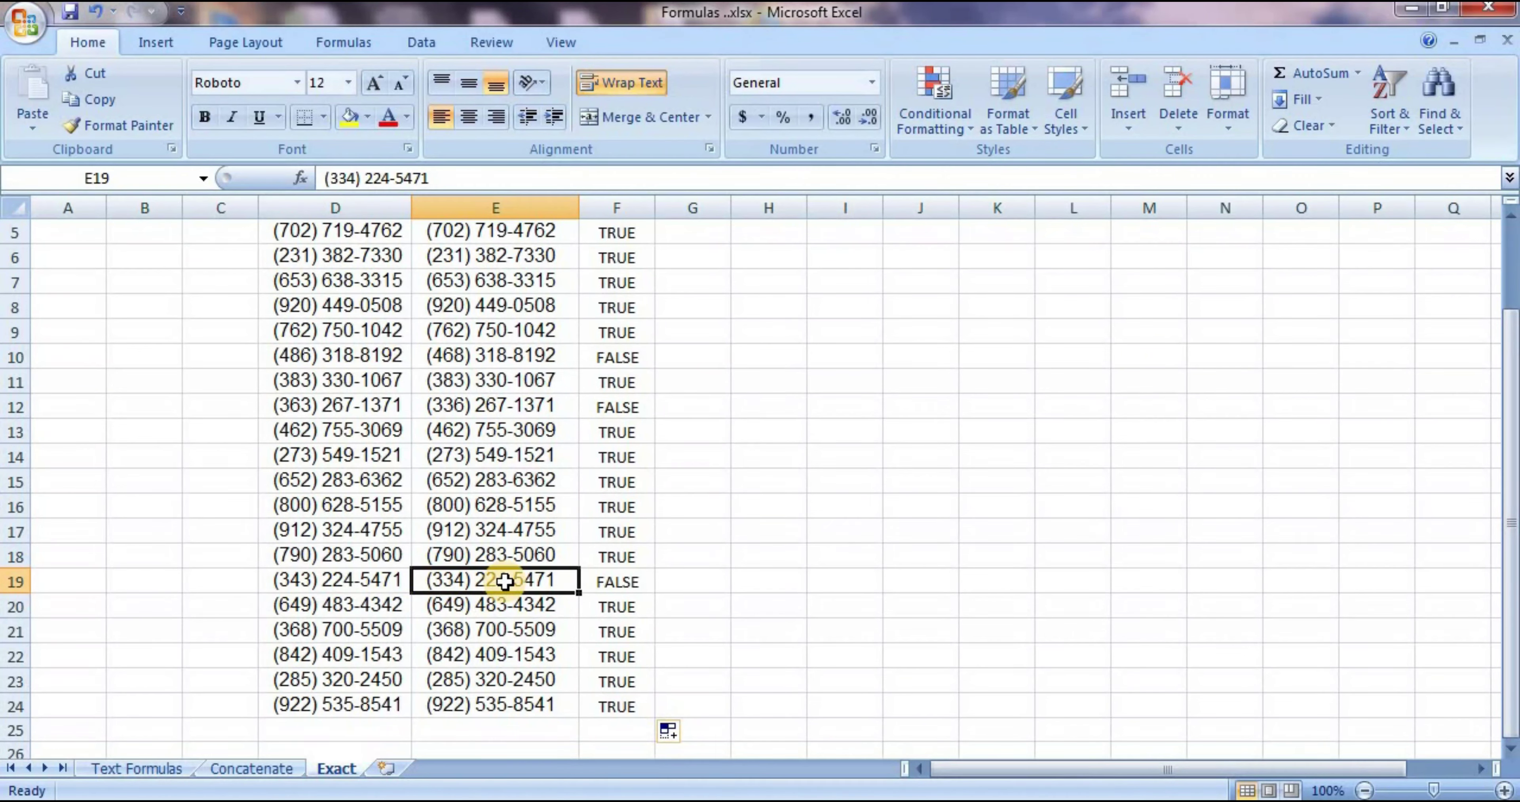
left_click(596, 581)
Step: Review the results from F5 to F14 and nearby cells, then return to the Text Formulas sheet
left_click(595, 460)
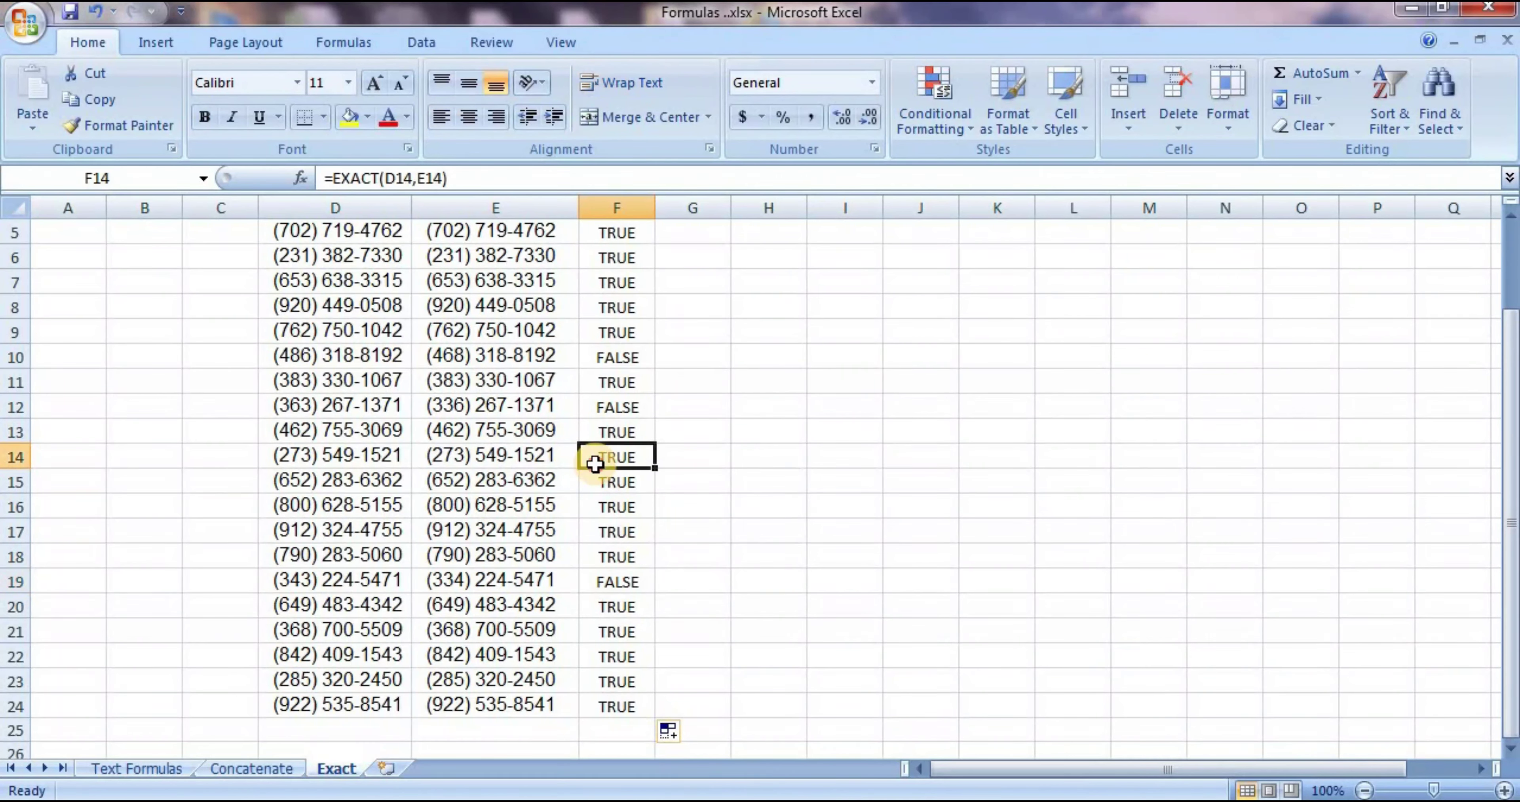
left_click(594, 383)
left_click(614, 454)
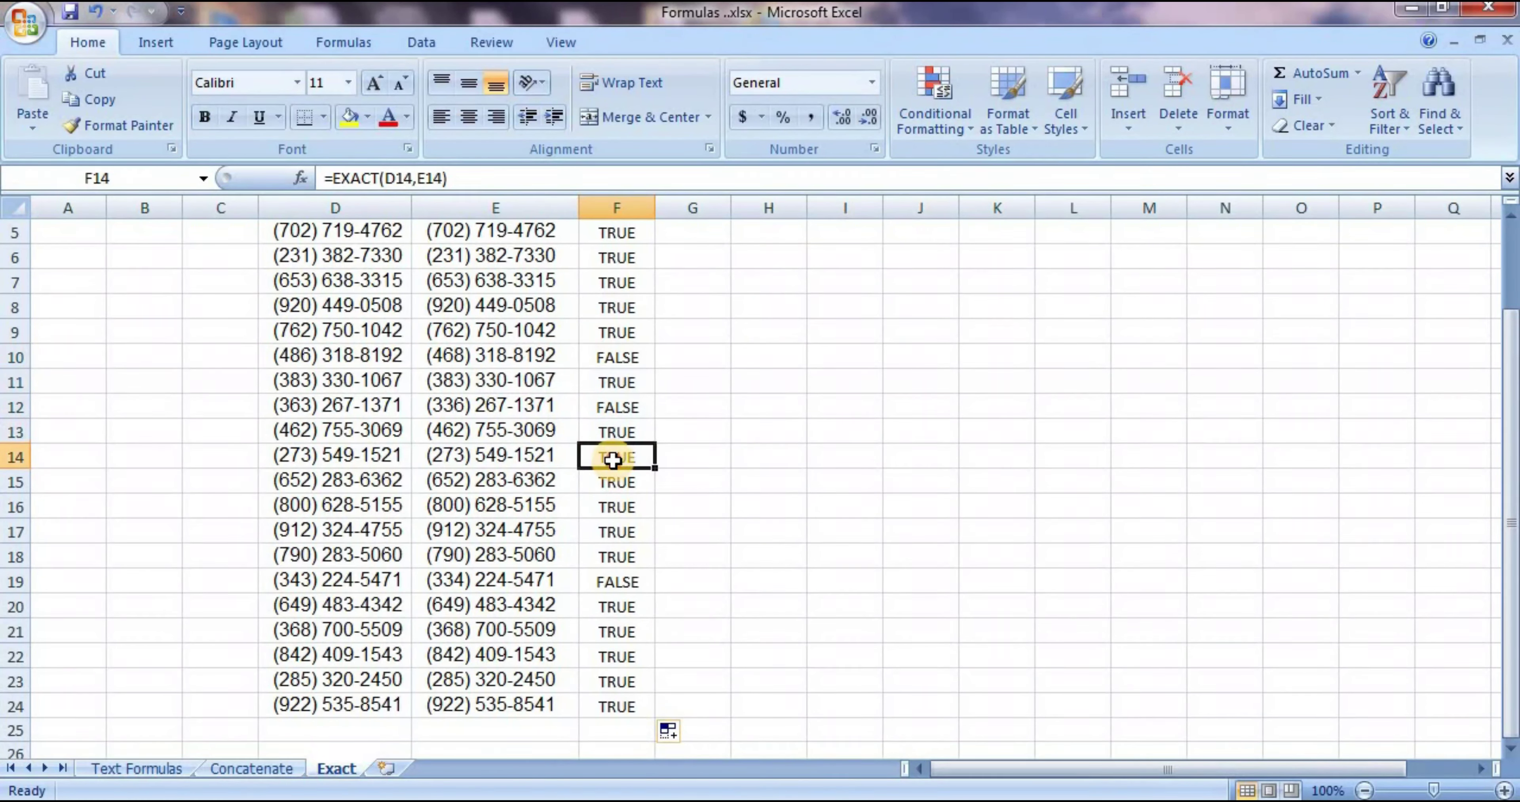
left_click(605, 357)
left_click(594, 301)
key("Up")
key("Up")
key("Up")
key("Up")
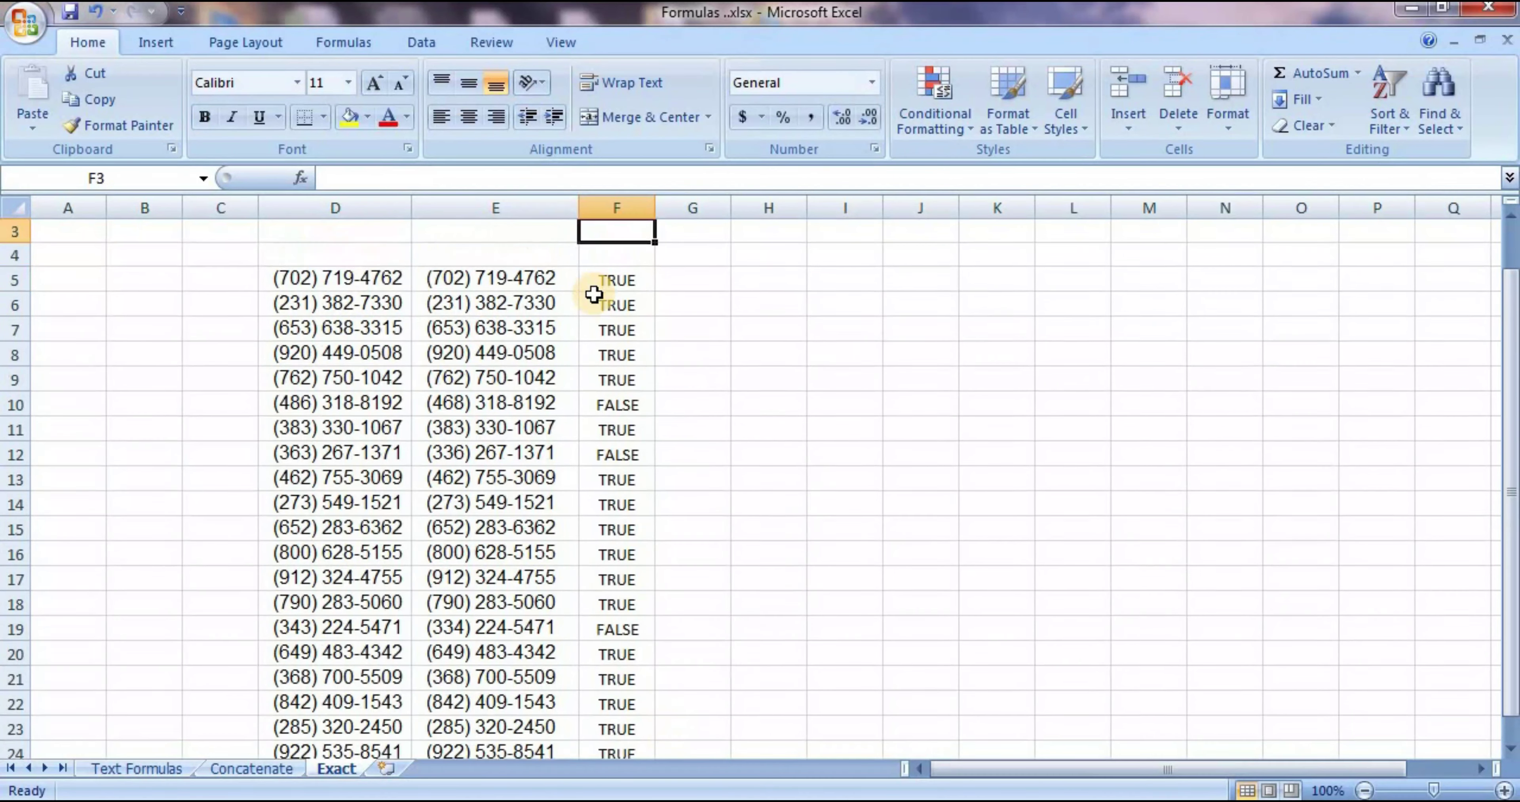
key("Up")
left_click(594, 295)
key("Down")
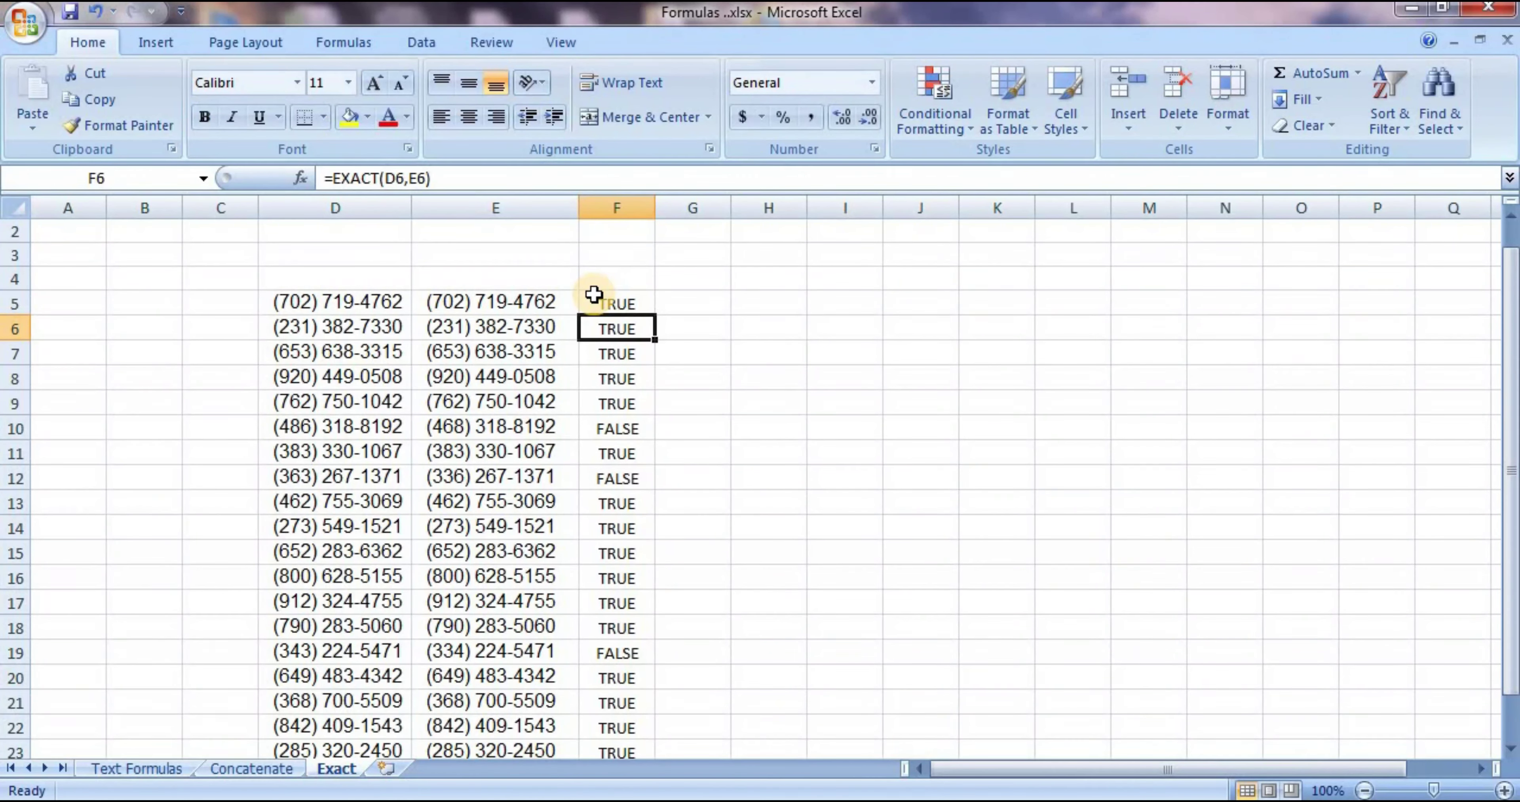
key("Up")
key("Left")
key("Down")
key("Right")
key("Right")
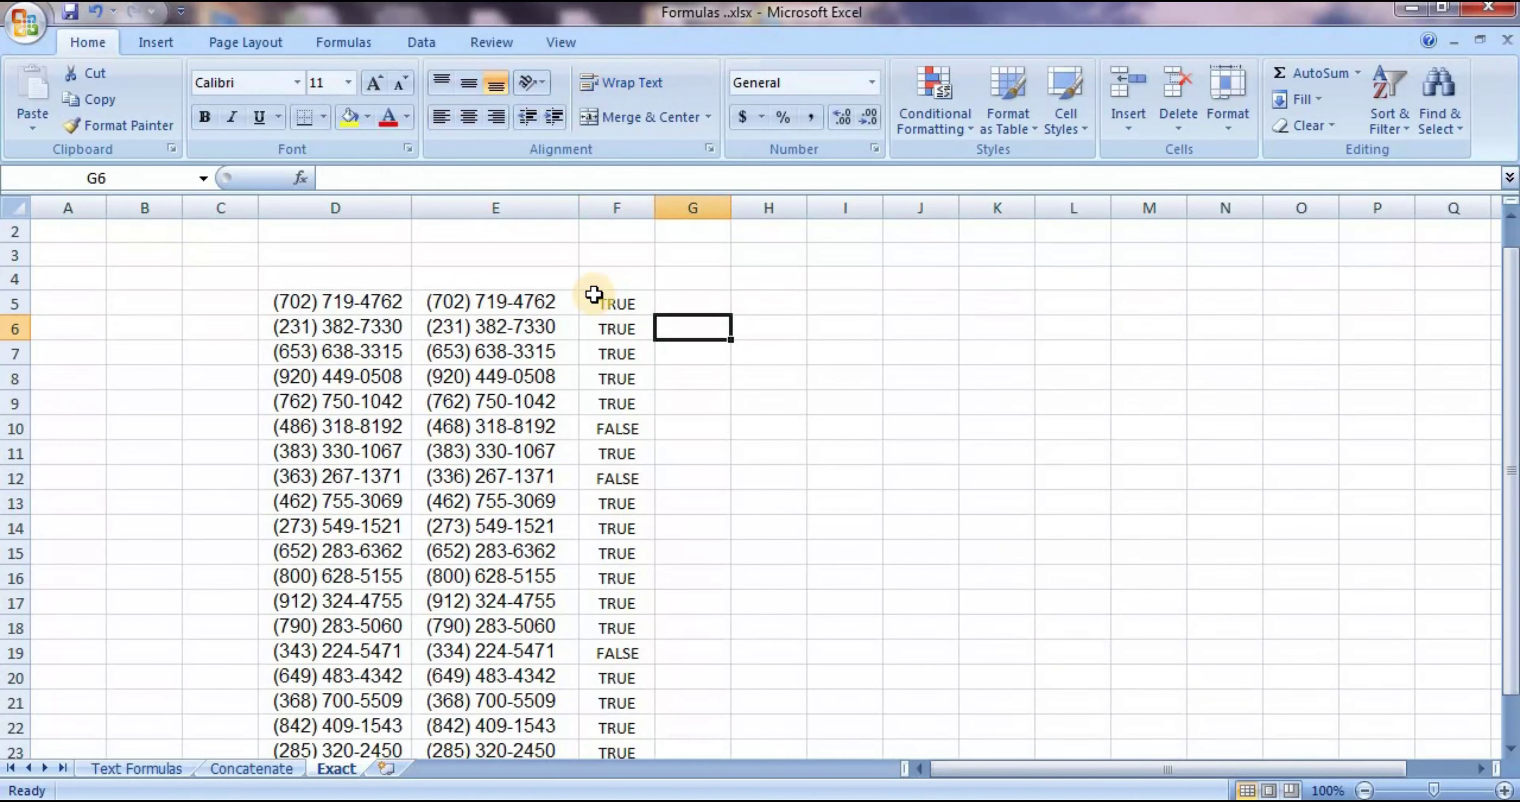
key("Left")
key("Left")
key("Left")
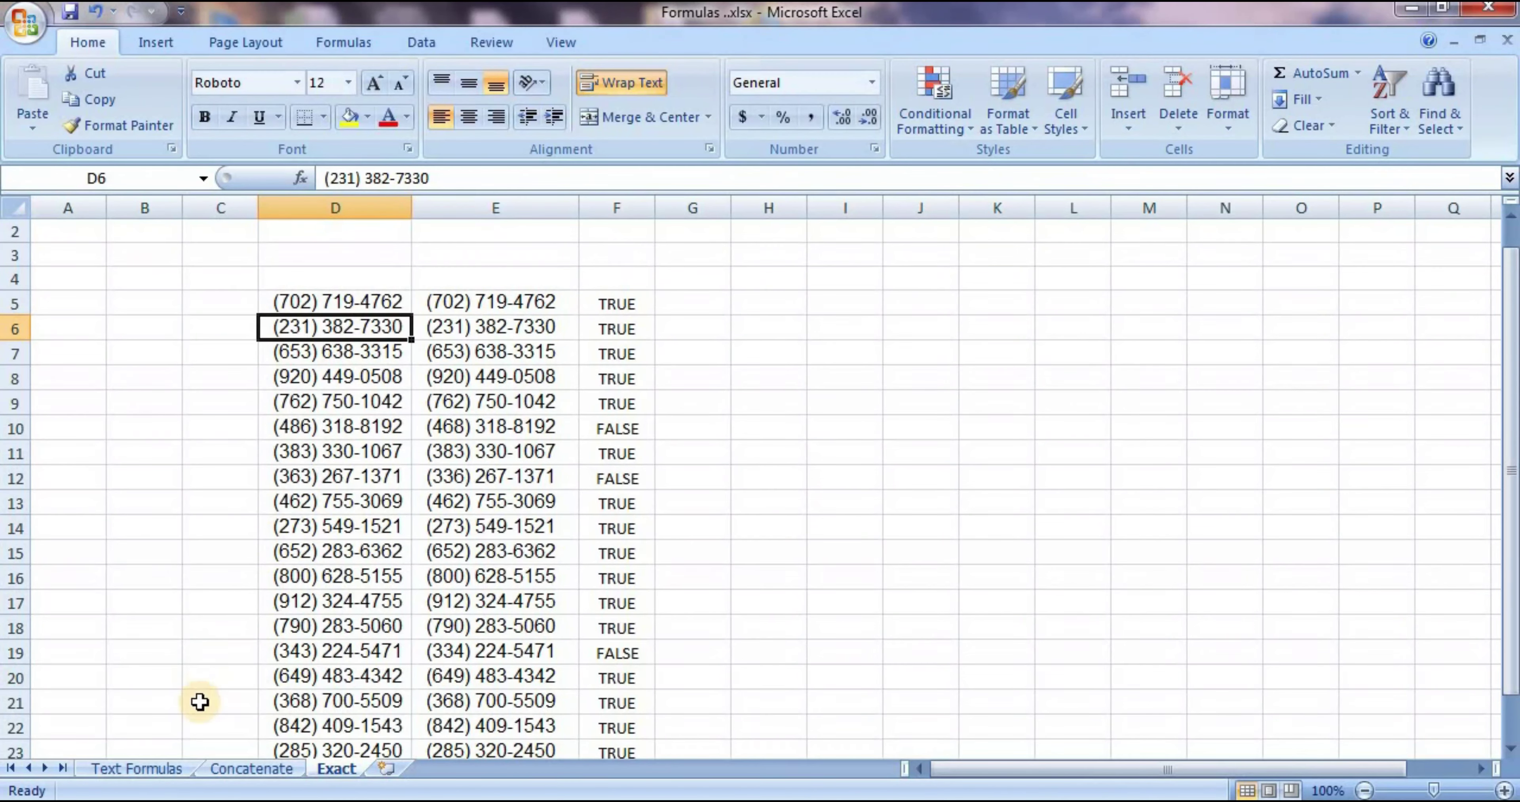
left_click(168, 769)
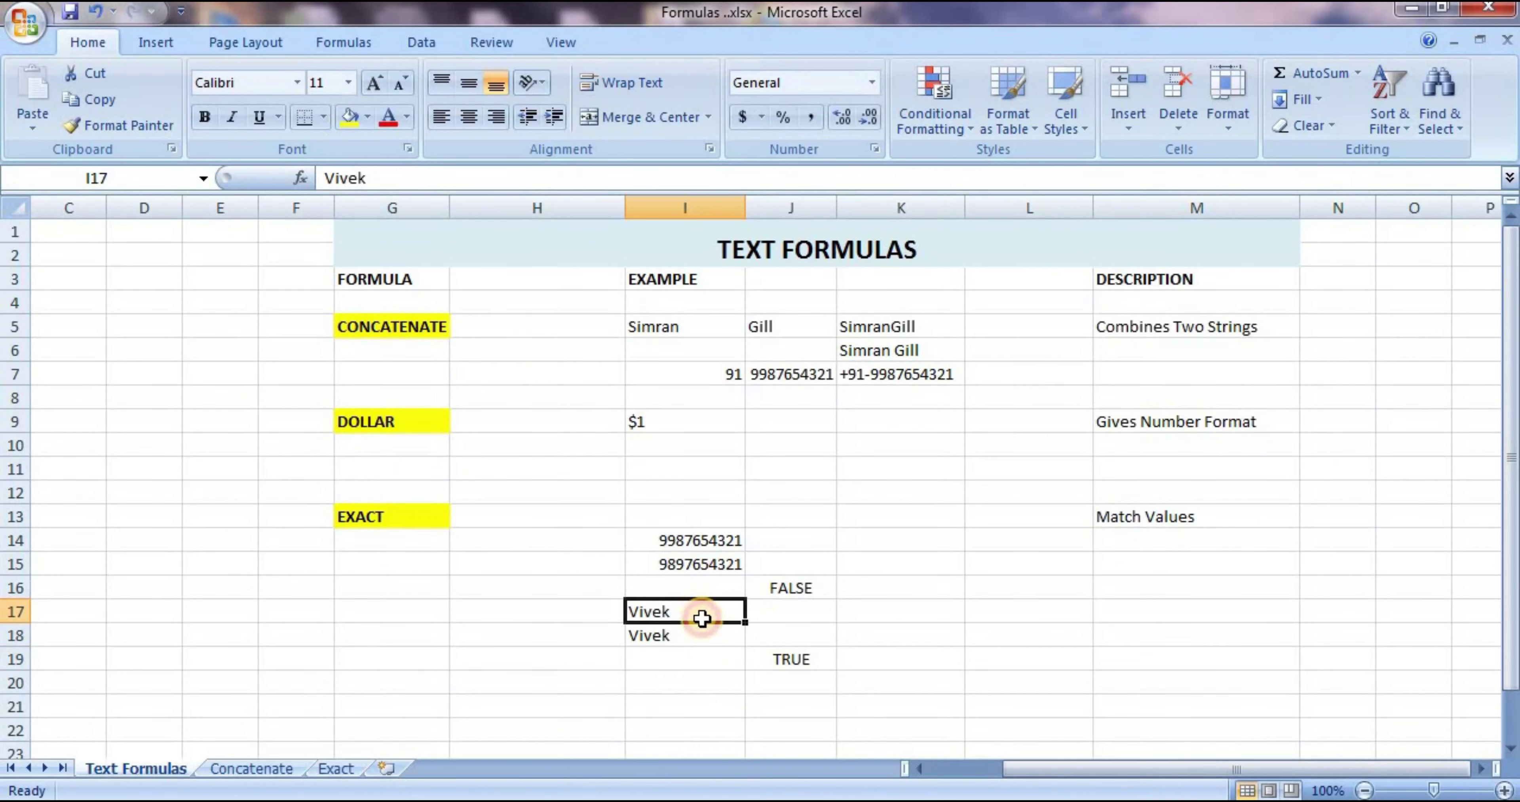
left_click_drag(700, 607, 702, 626)
left_click(814, 587)
left_click(840, 557)
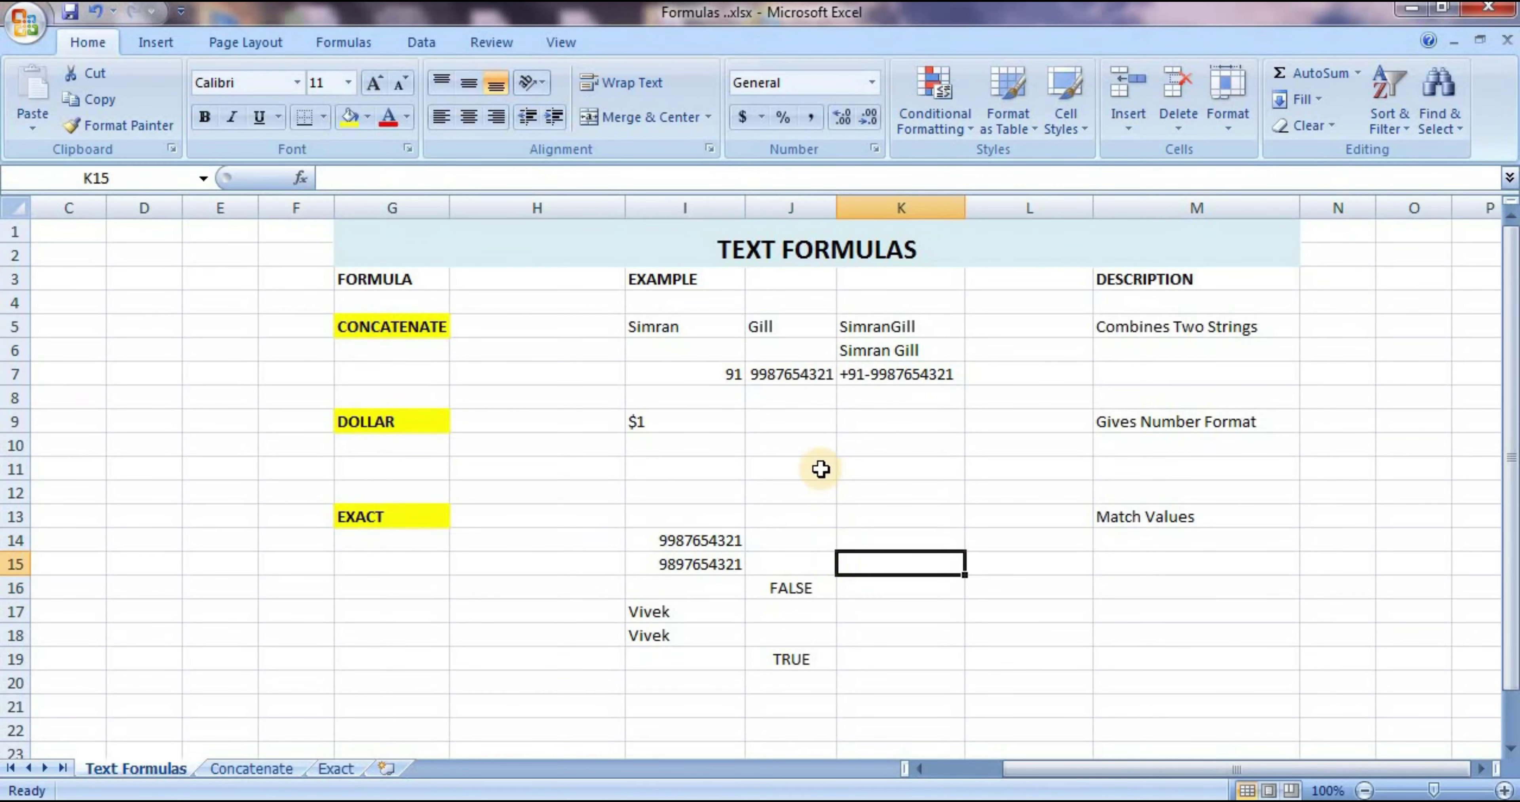
left_click(816, 467)
left_click(868, 500)
left_click(912, 586)
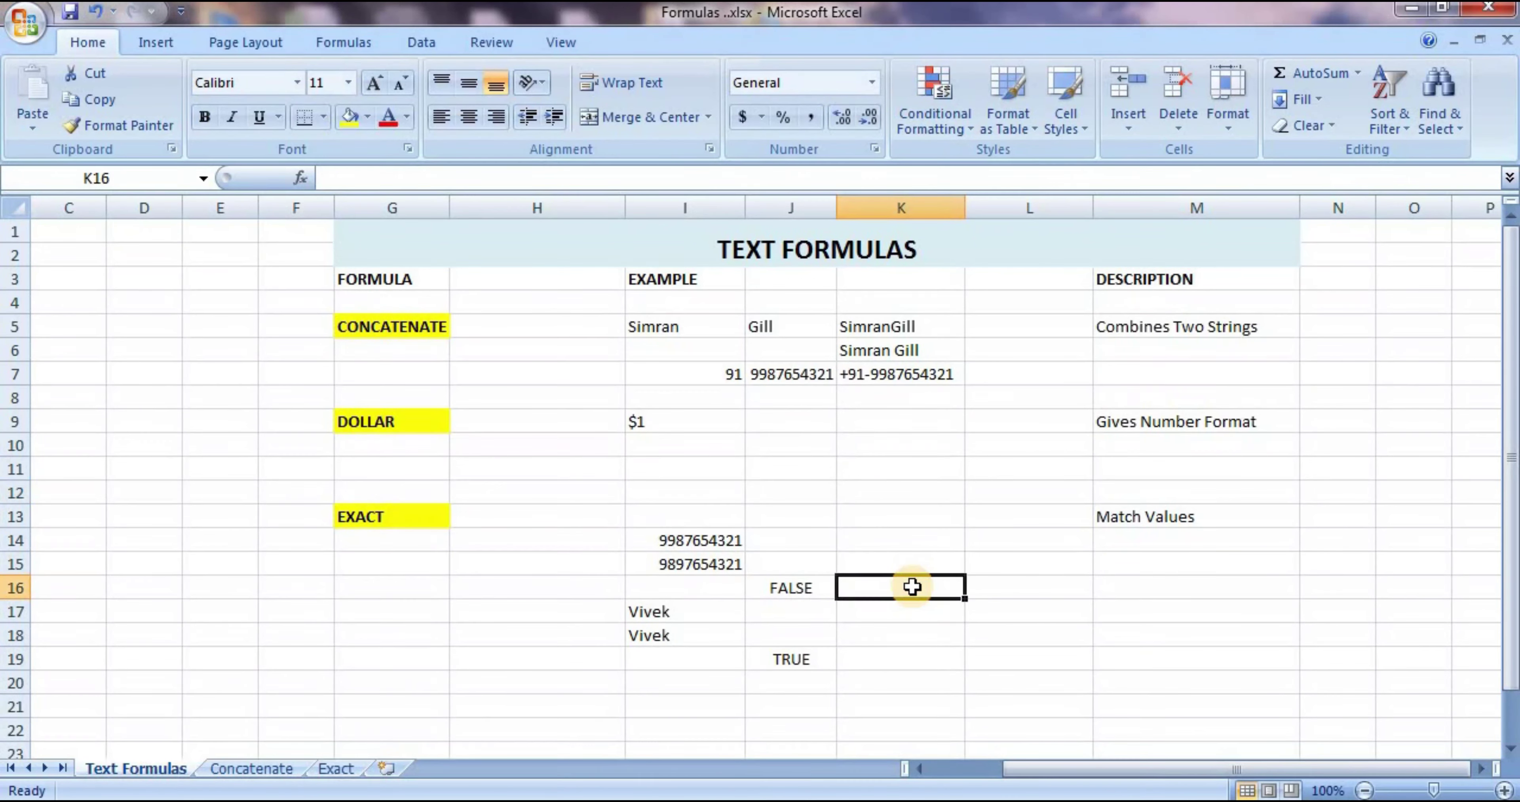